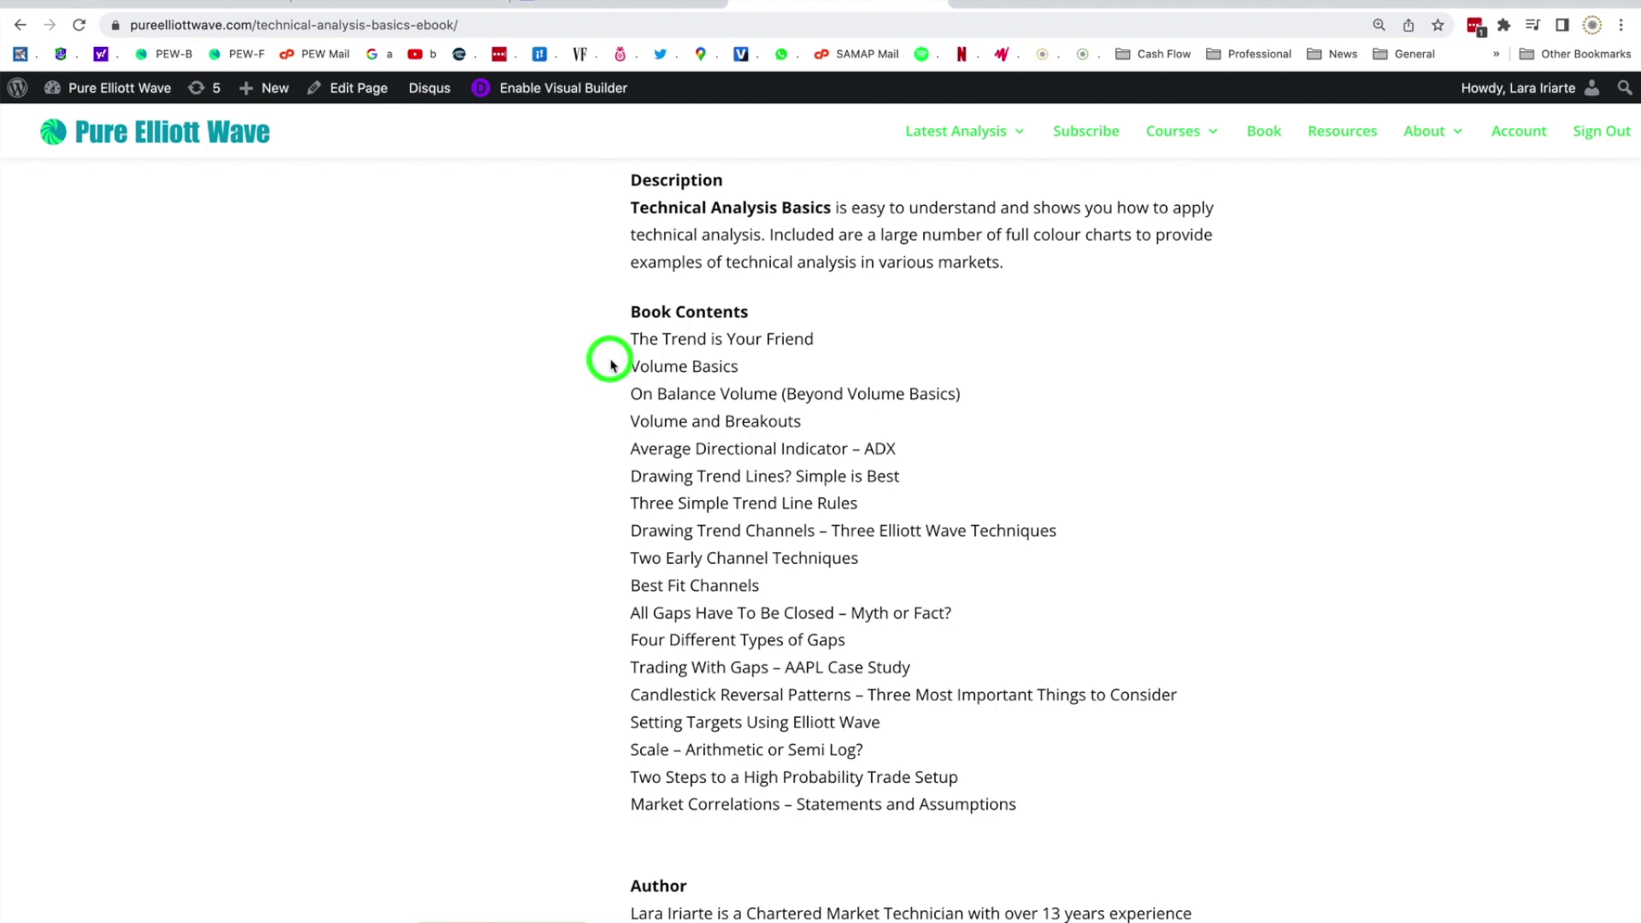
# Review the Book Contents list on the Technical Analysis Basics eBook page
pyautogui.click(601, 542)
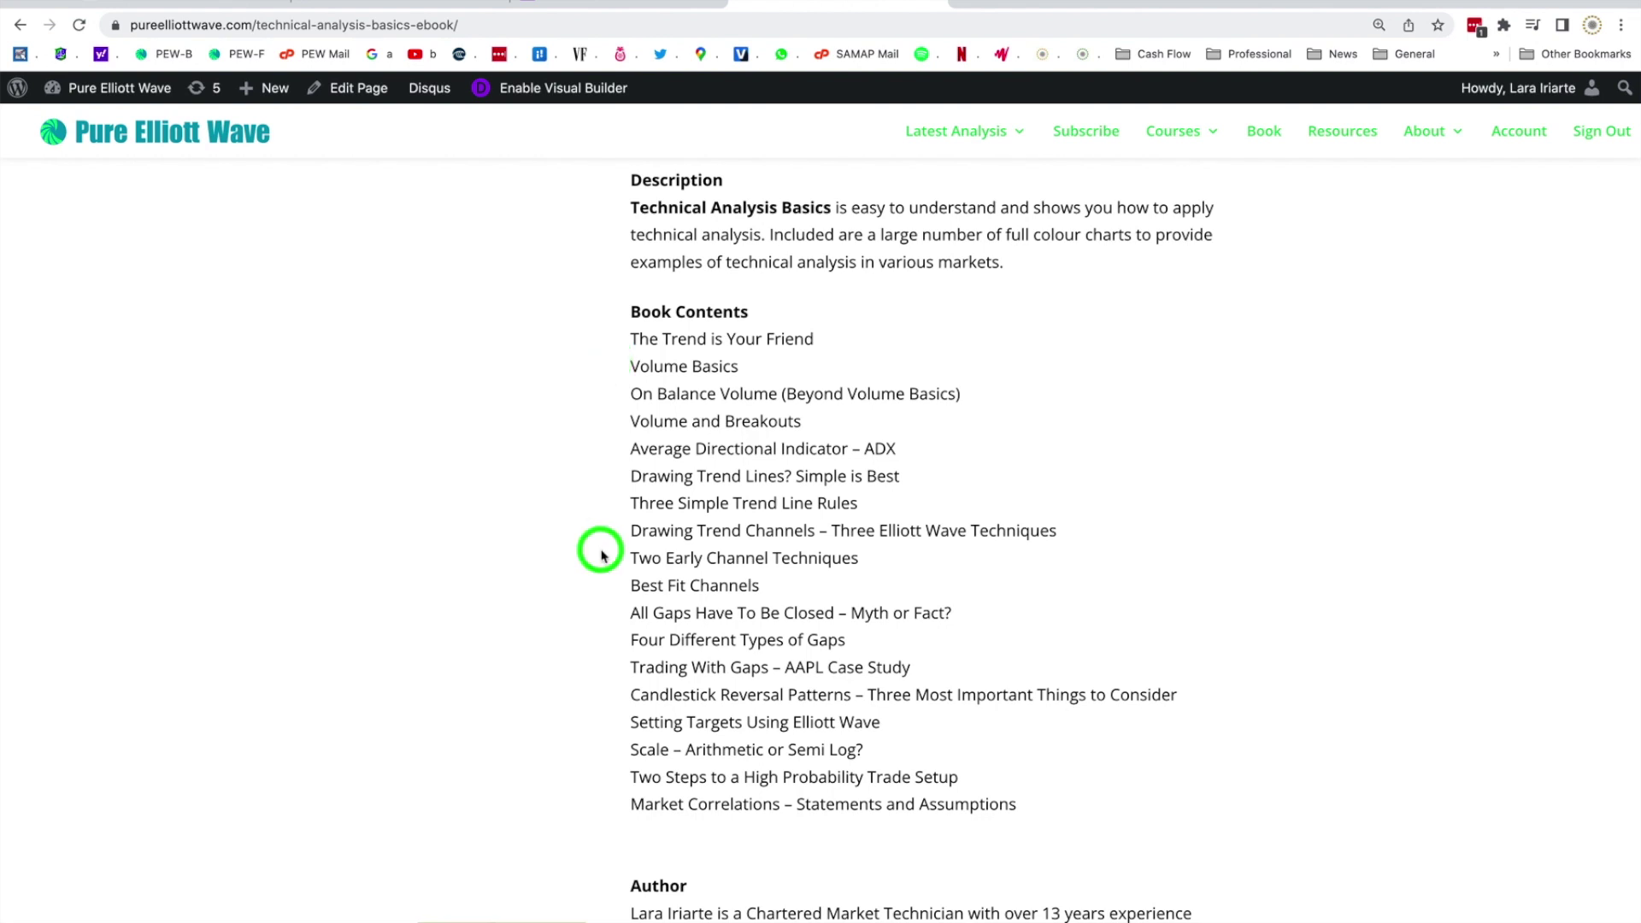
pyautogui.click(614, 701)
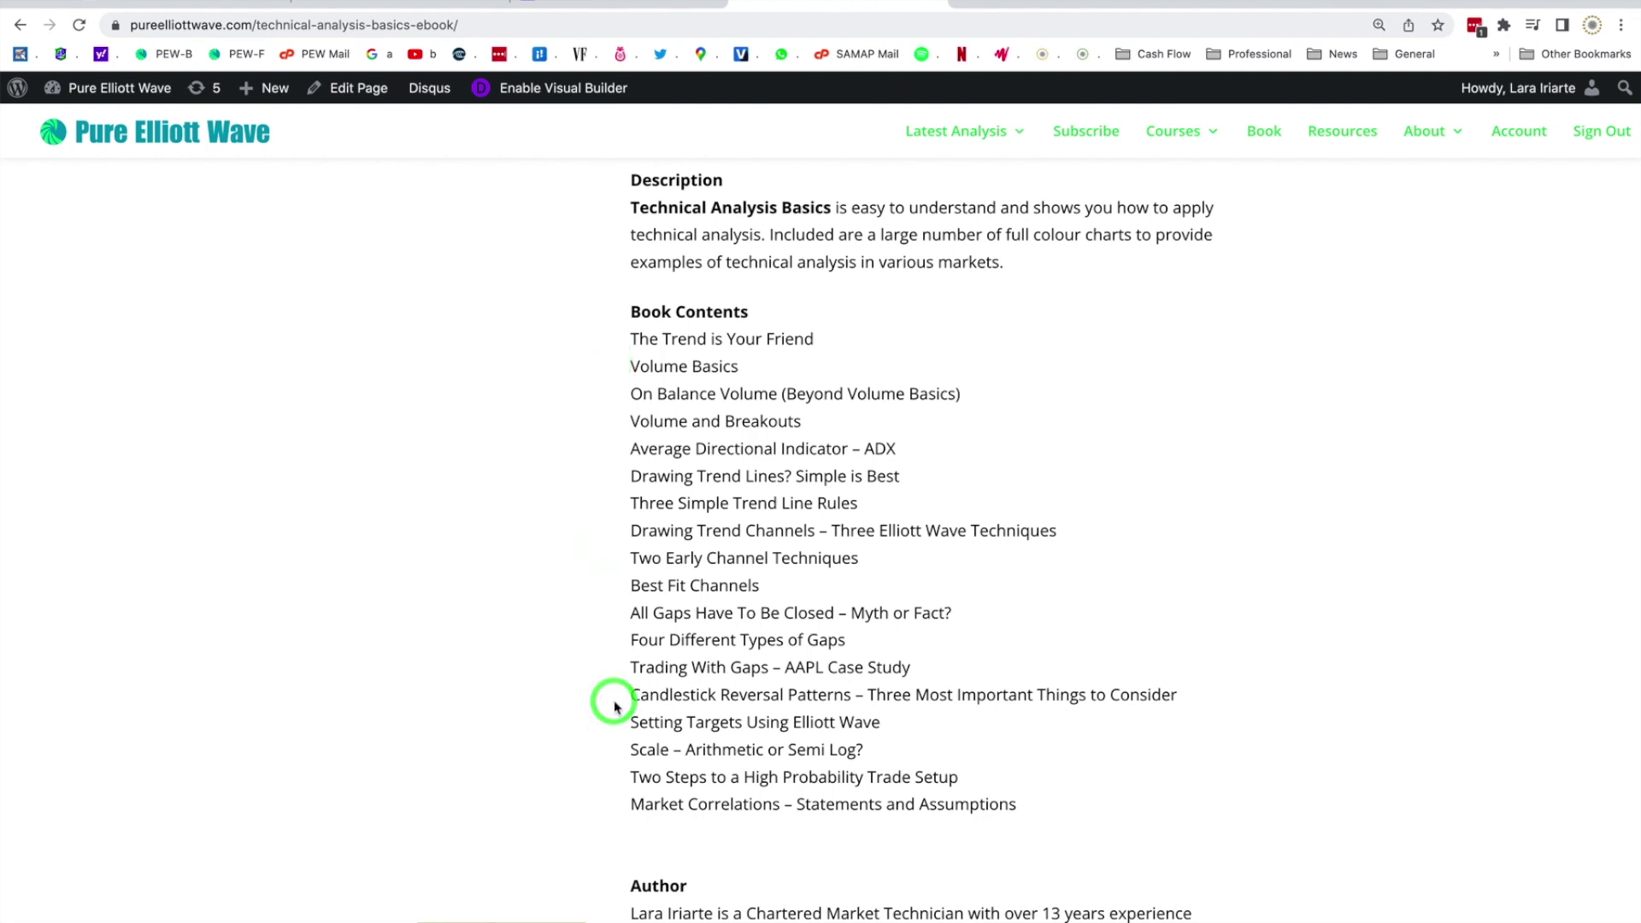
pyautogui.click(628, 750)
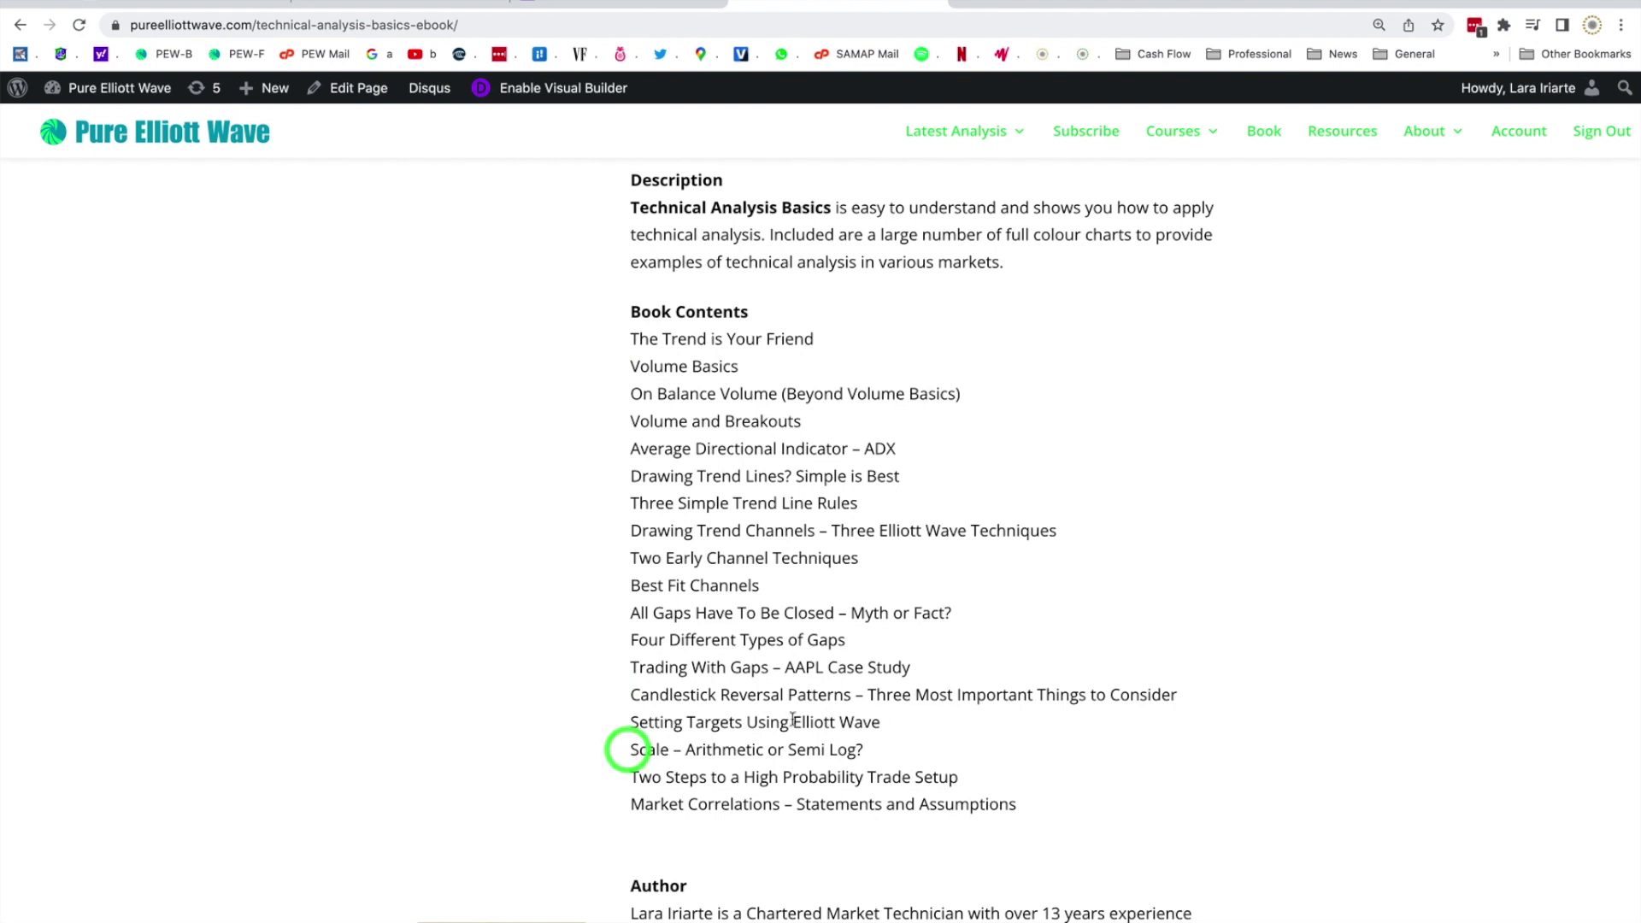
pyautogui.click(969, 776)
pyautogui.scroll(6, 381, 670)
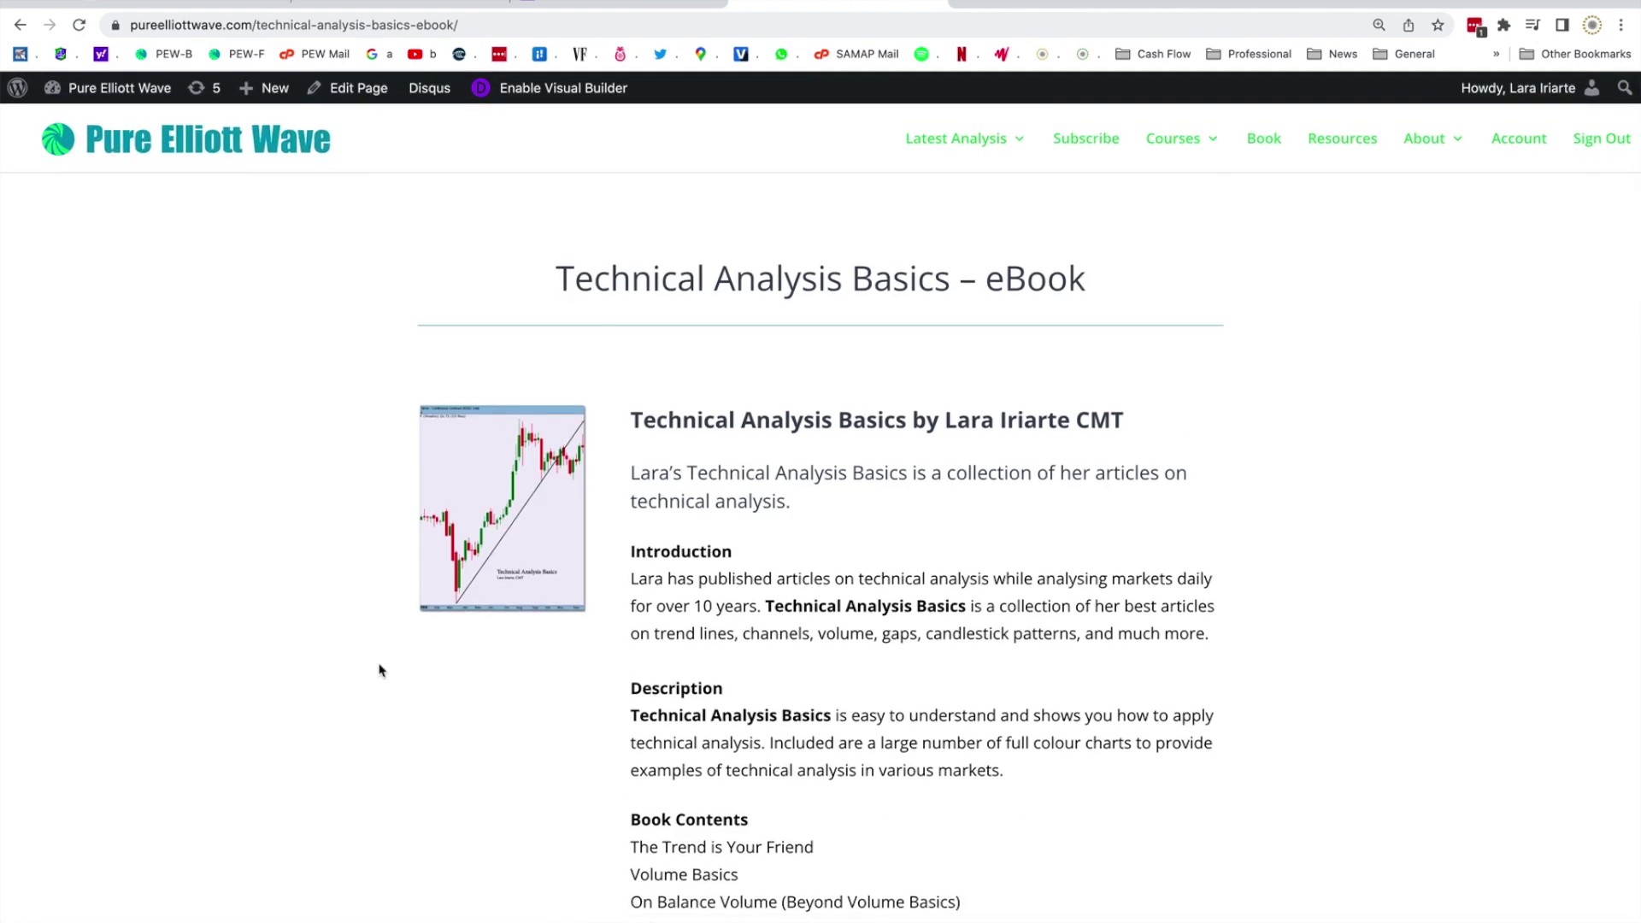
# Switch to MotiveWave and show the Weekly analysis of the OMG-USD chart, including its 2018–2019 price history
pyautogui.press('super+Tab')
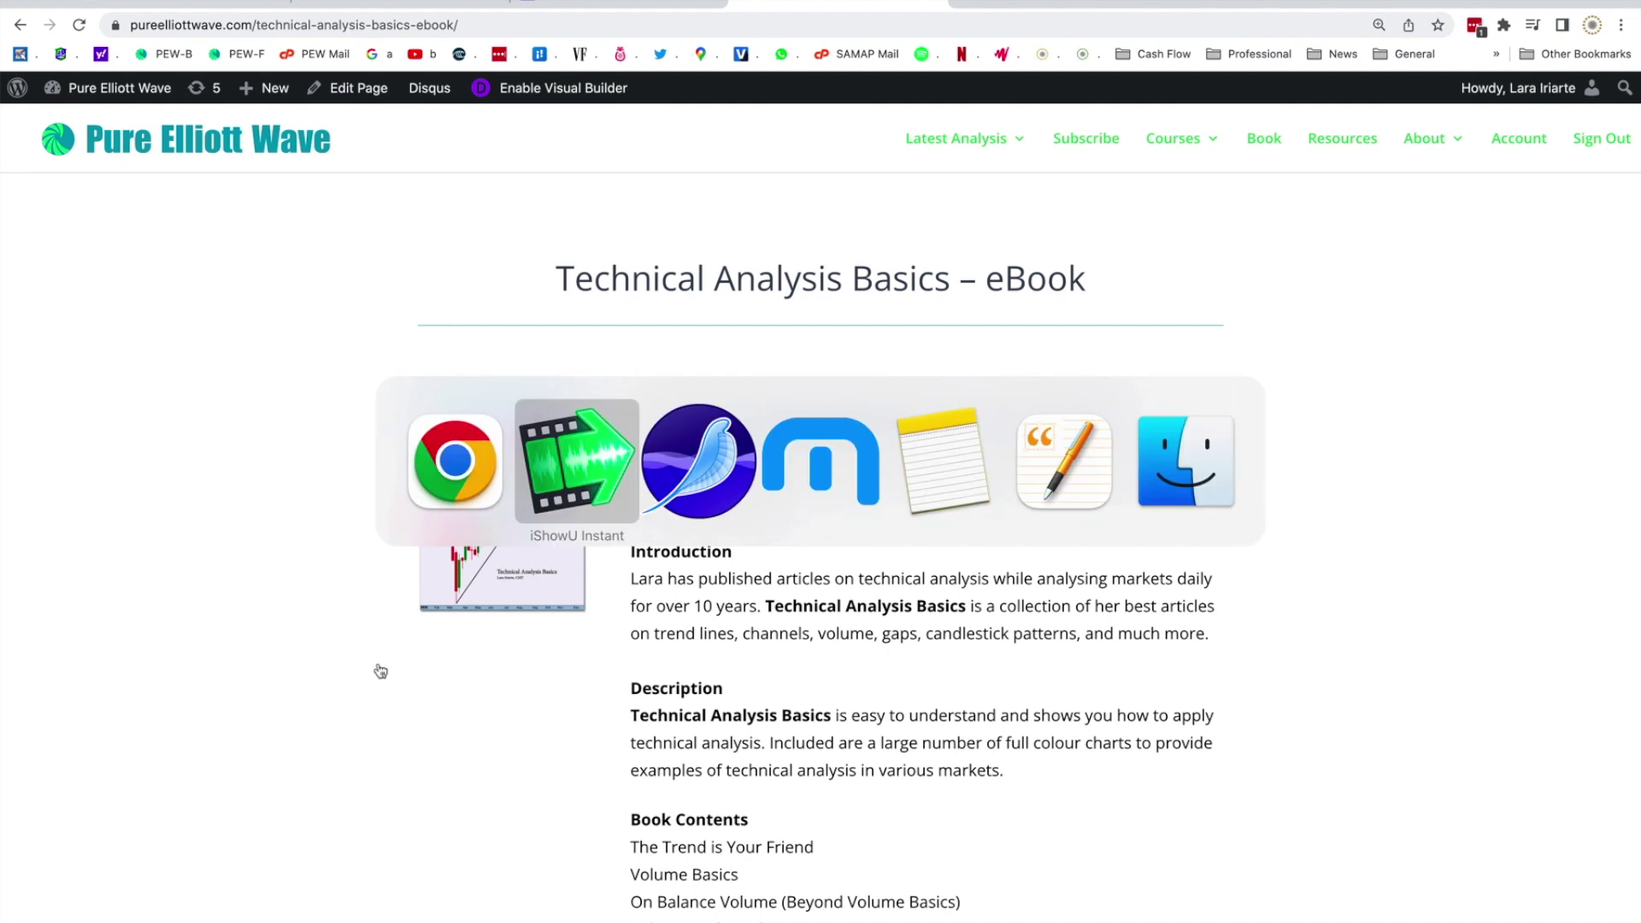
pyautogui.press('super+Tab')
pyautogui.press('super+Tab')
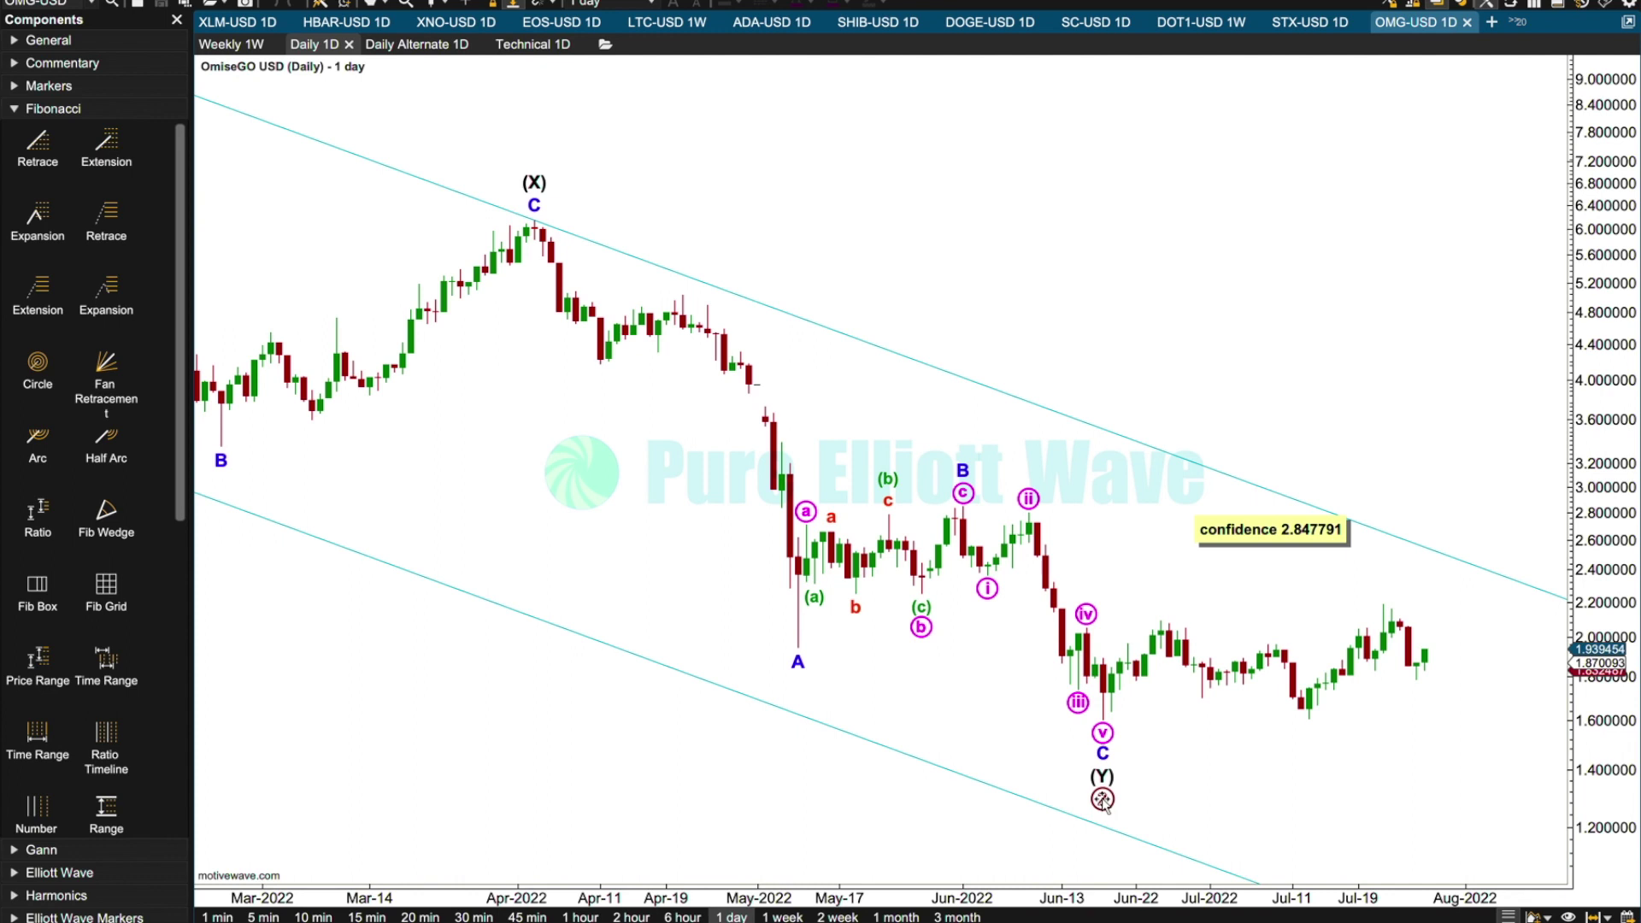
pyautogui.click(224, 44)
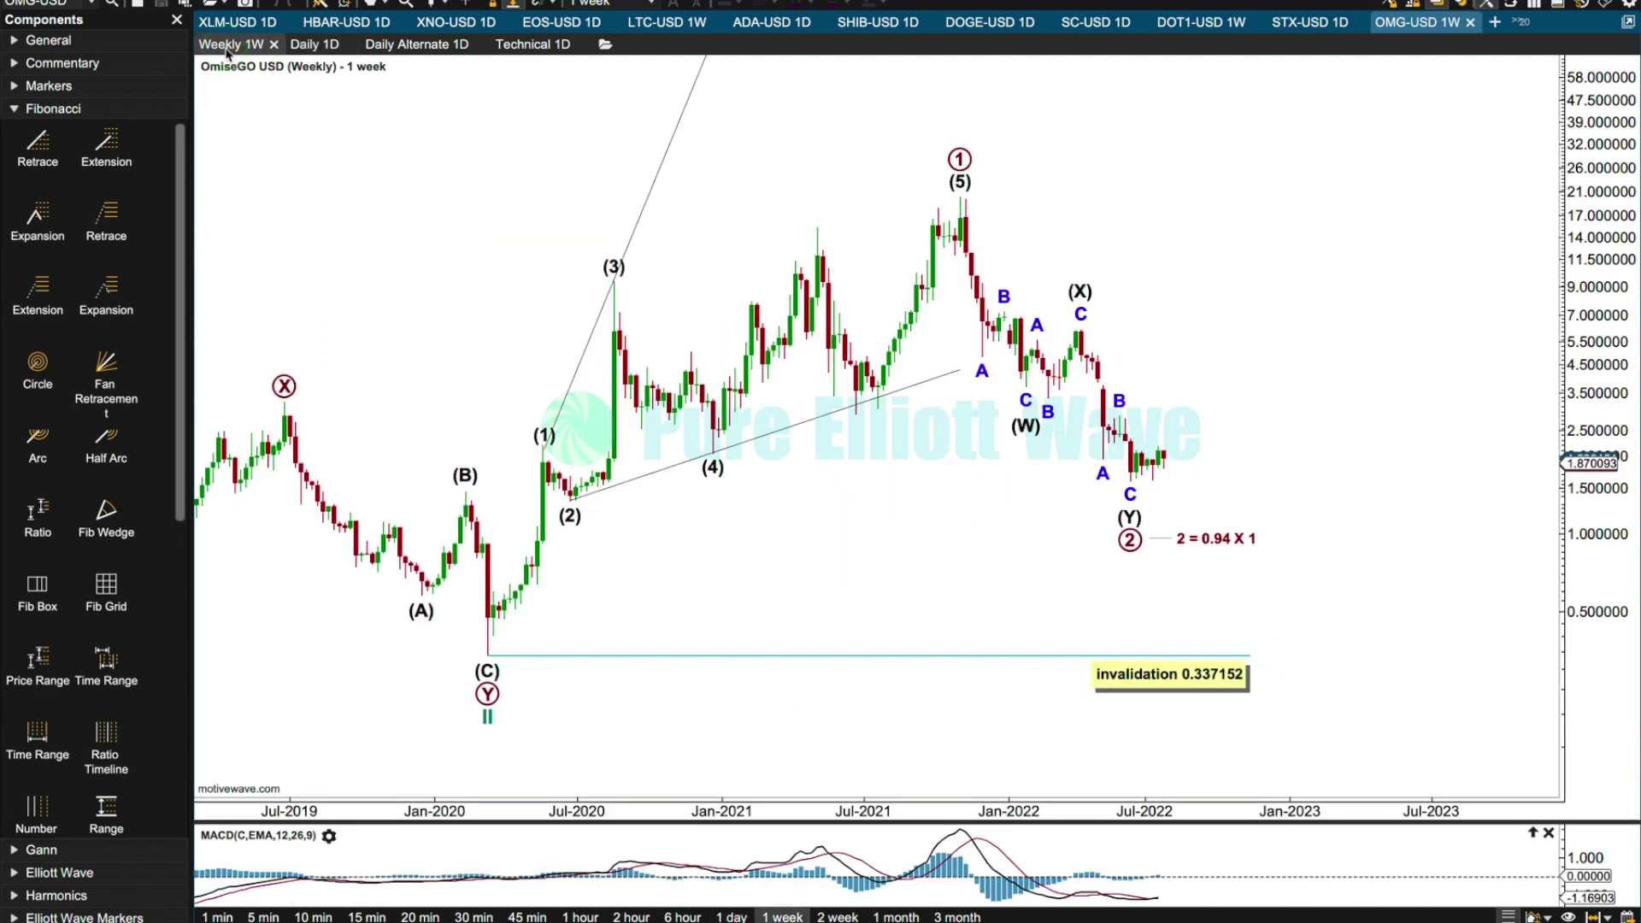
pyautogui.moveTo(313, 186); pyautogui.dragTo(615, 221)
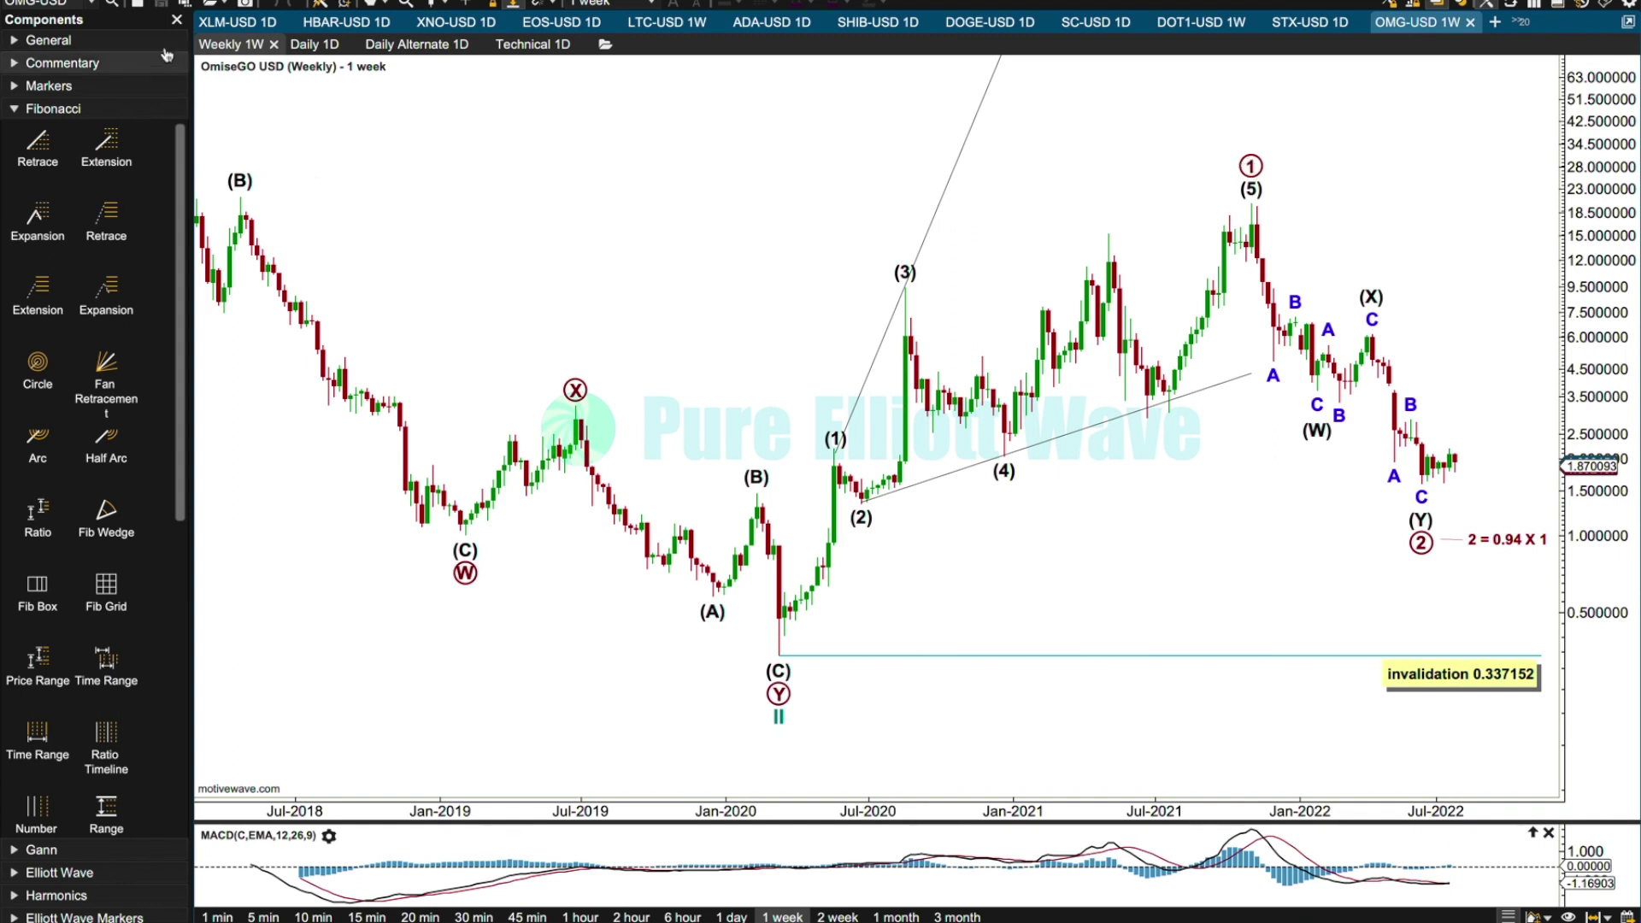
# Create a new OmiseGO USD analysis named Weekly Alternate, based on the Weekly analysis
pyautogui.click(135, 4)
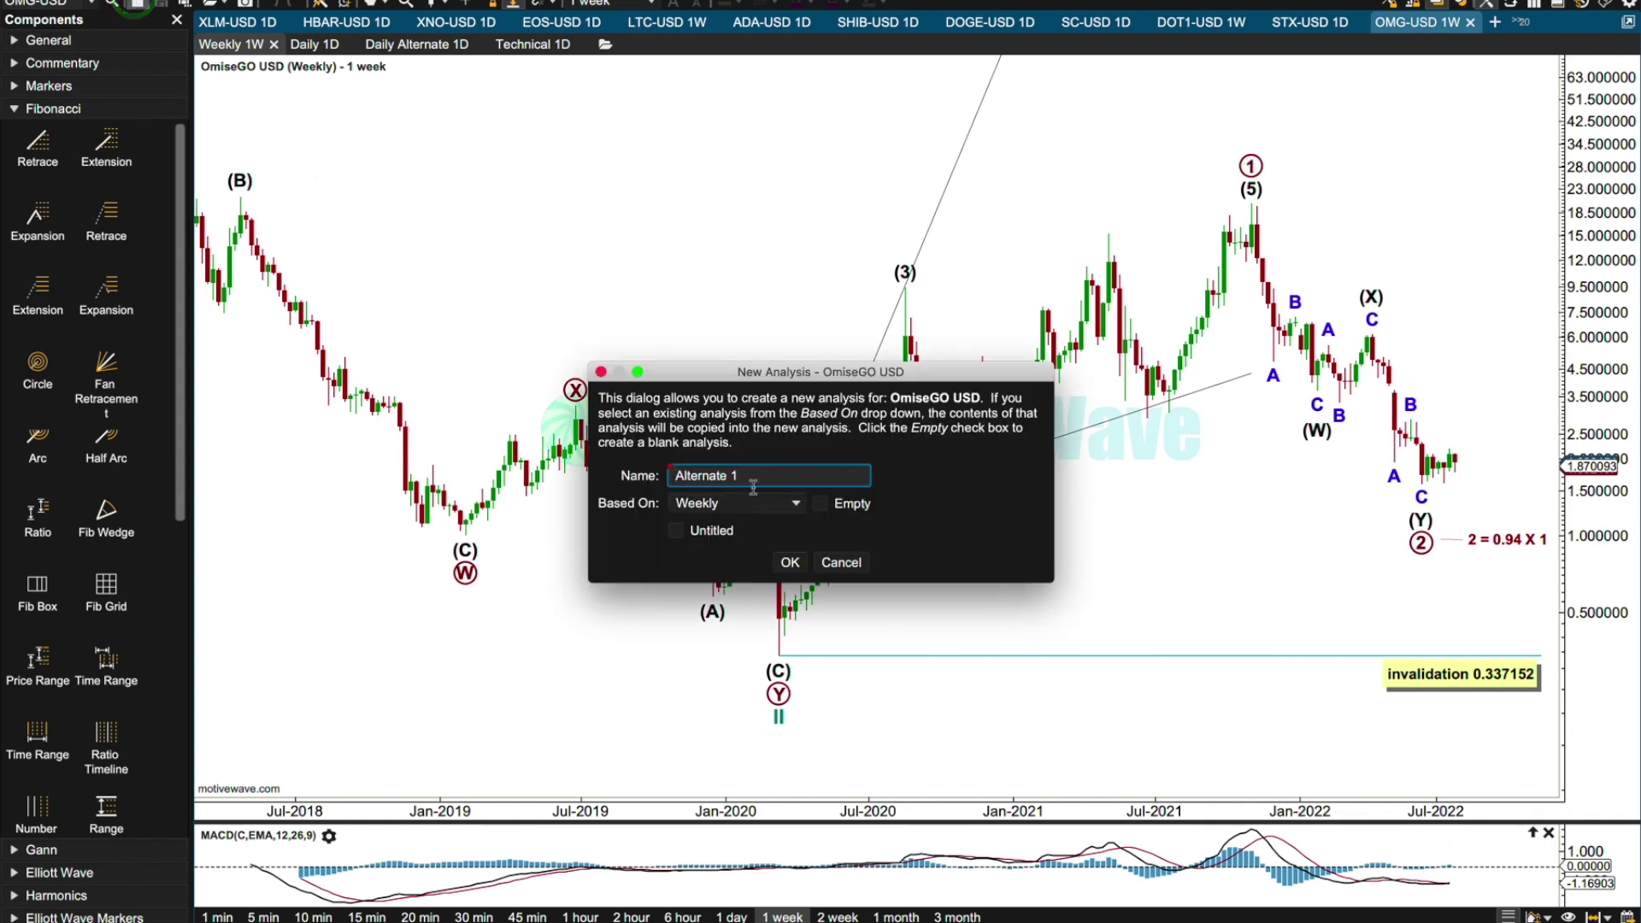
pyautogui.write('Weekly')
pyautogui.click(783, 476)
pyautogui.press('BackSpace')
pyautogui.press('BackSpace')
pyautogui.click(791, 562)
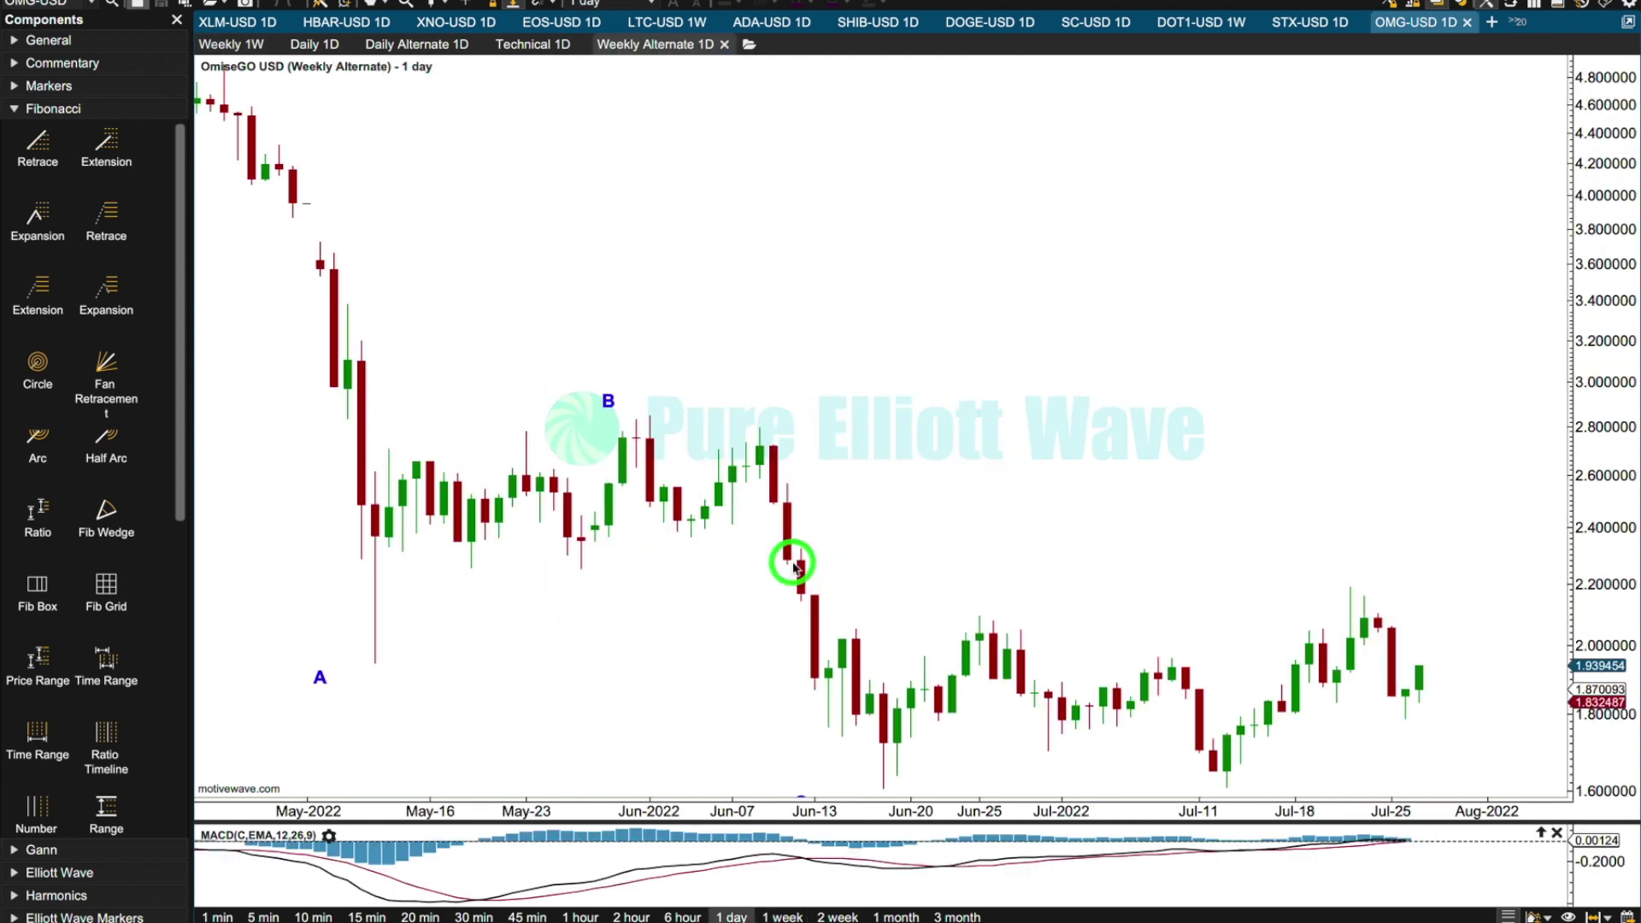
# Set the Weekly Alternate chart to 1-week bars and move the end of wave (5) and circled 1 to the May 2021 high
pyautogui.click(787, 915)
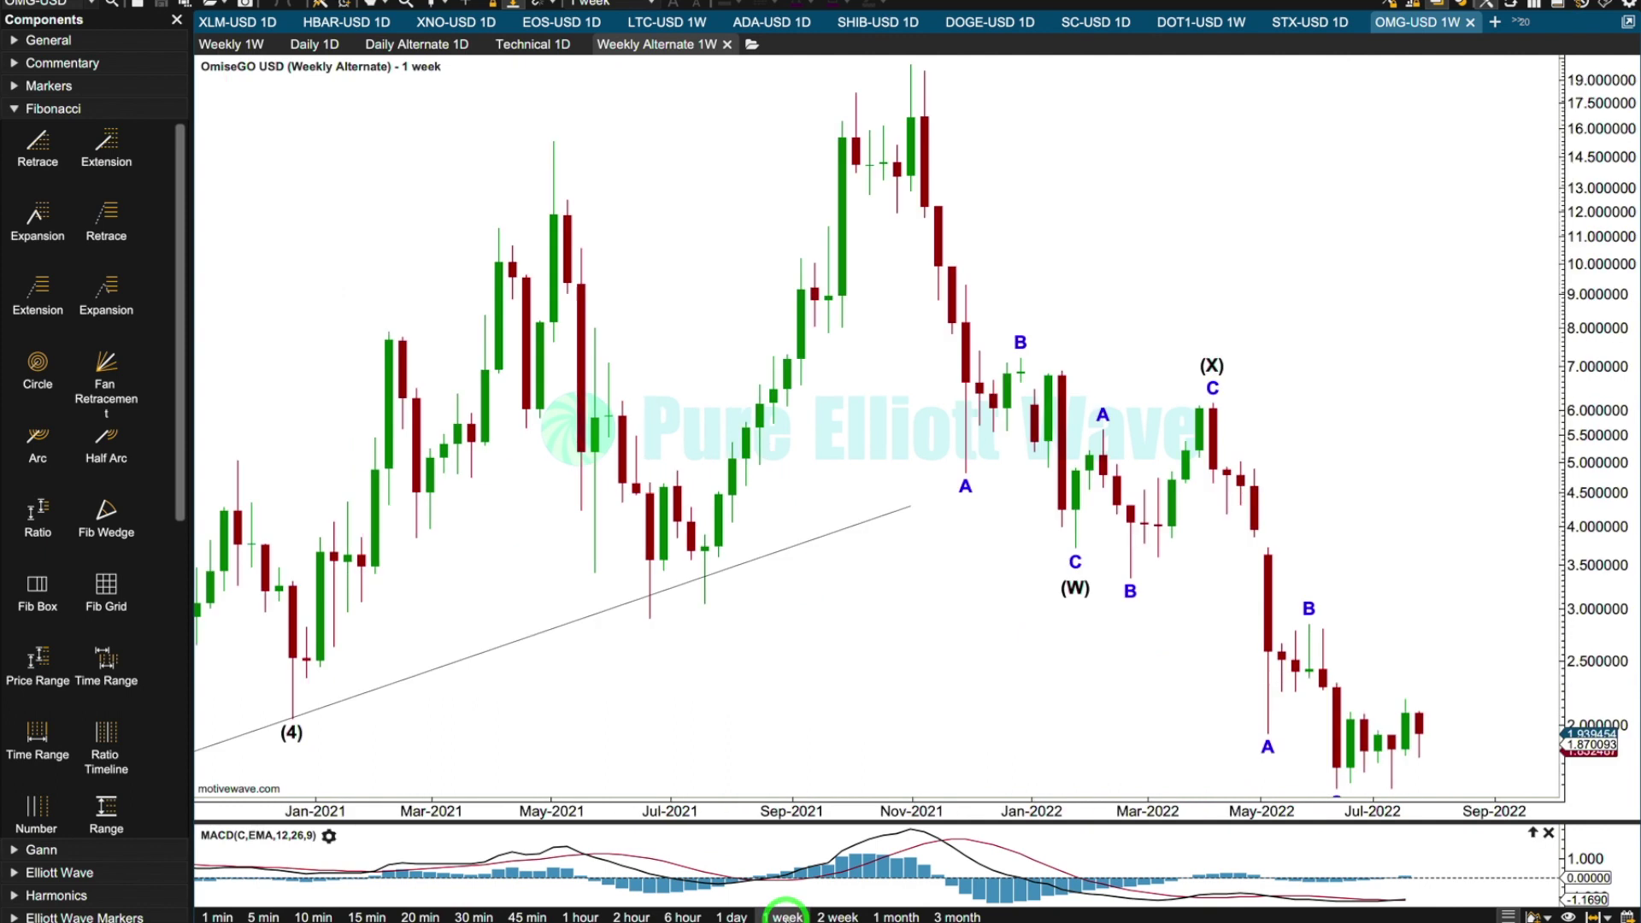
pyautogui.moveTo(812, 808)
pyautogui.mouseDown()
pyautogui.moveTo(857, 808)
pyautogui.moveTo(802, 808)
pyautogui.mouseUp()
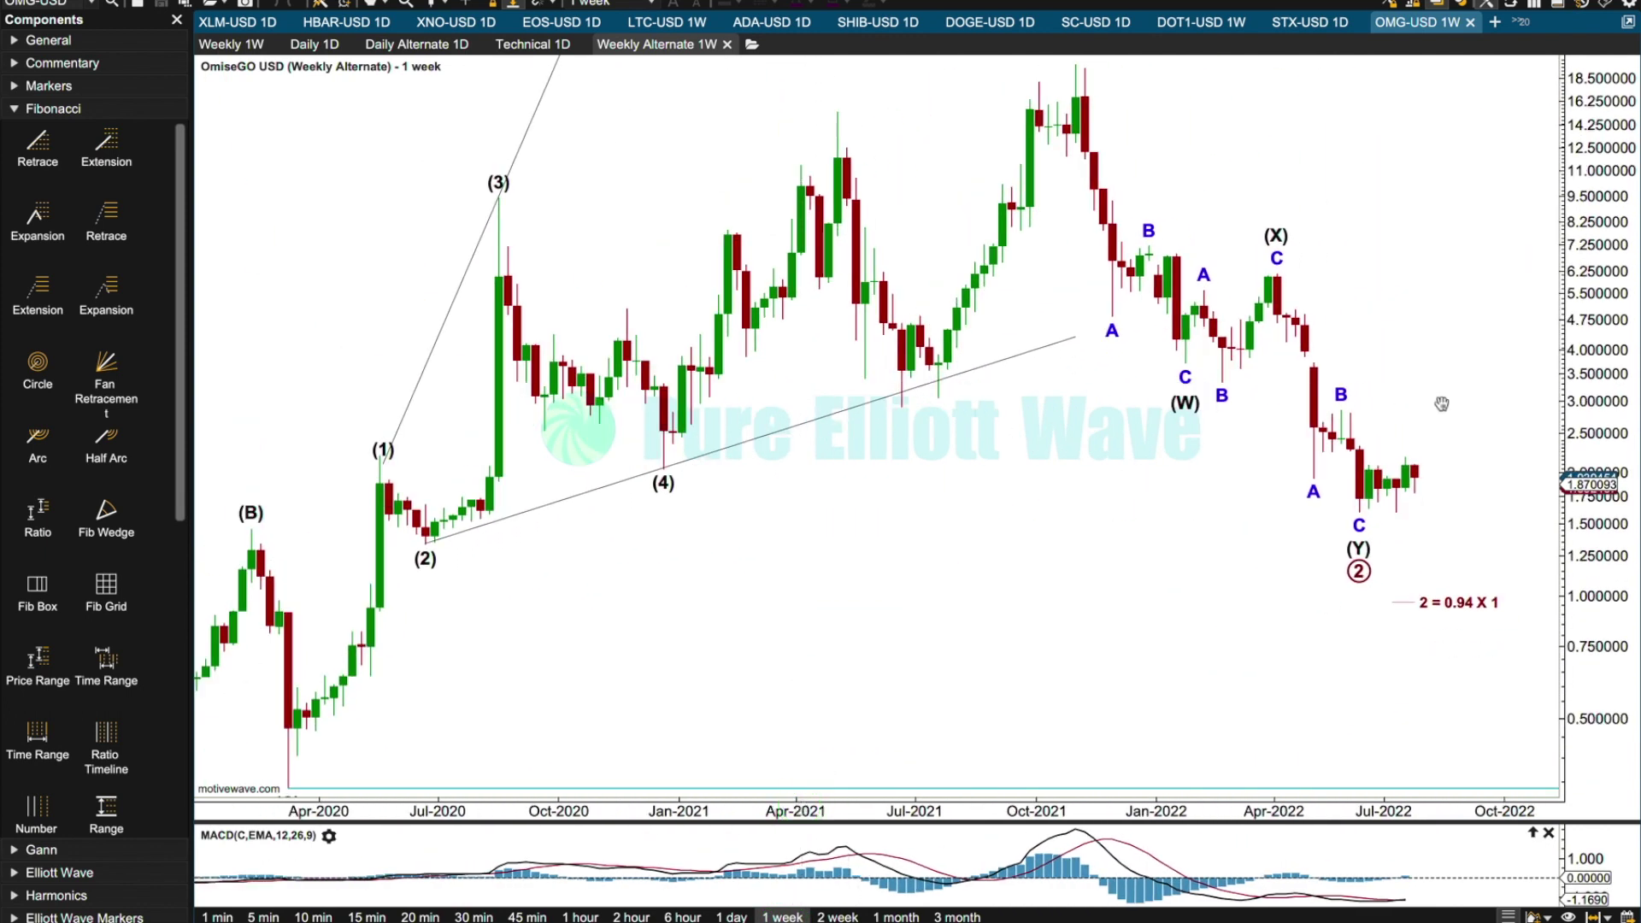
pyautogui.moveTo(1558, 427); pyautogui.dragTo(1568, 355)
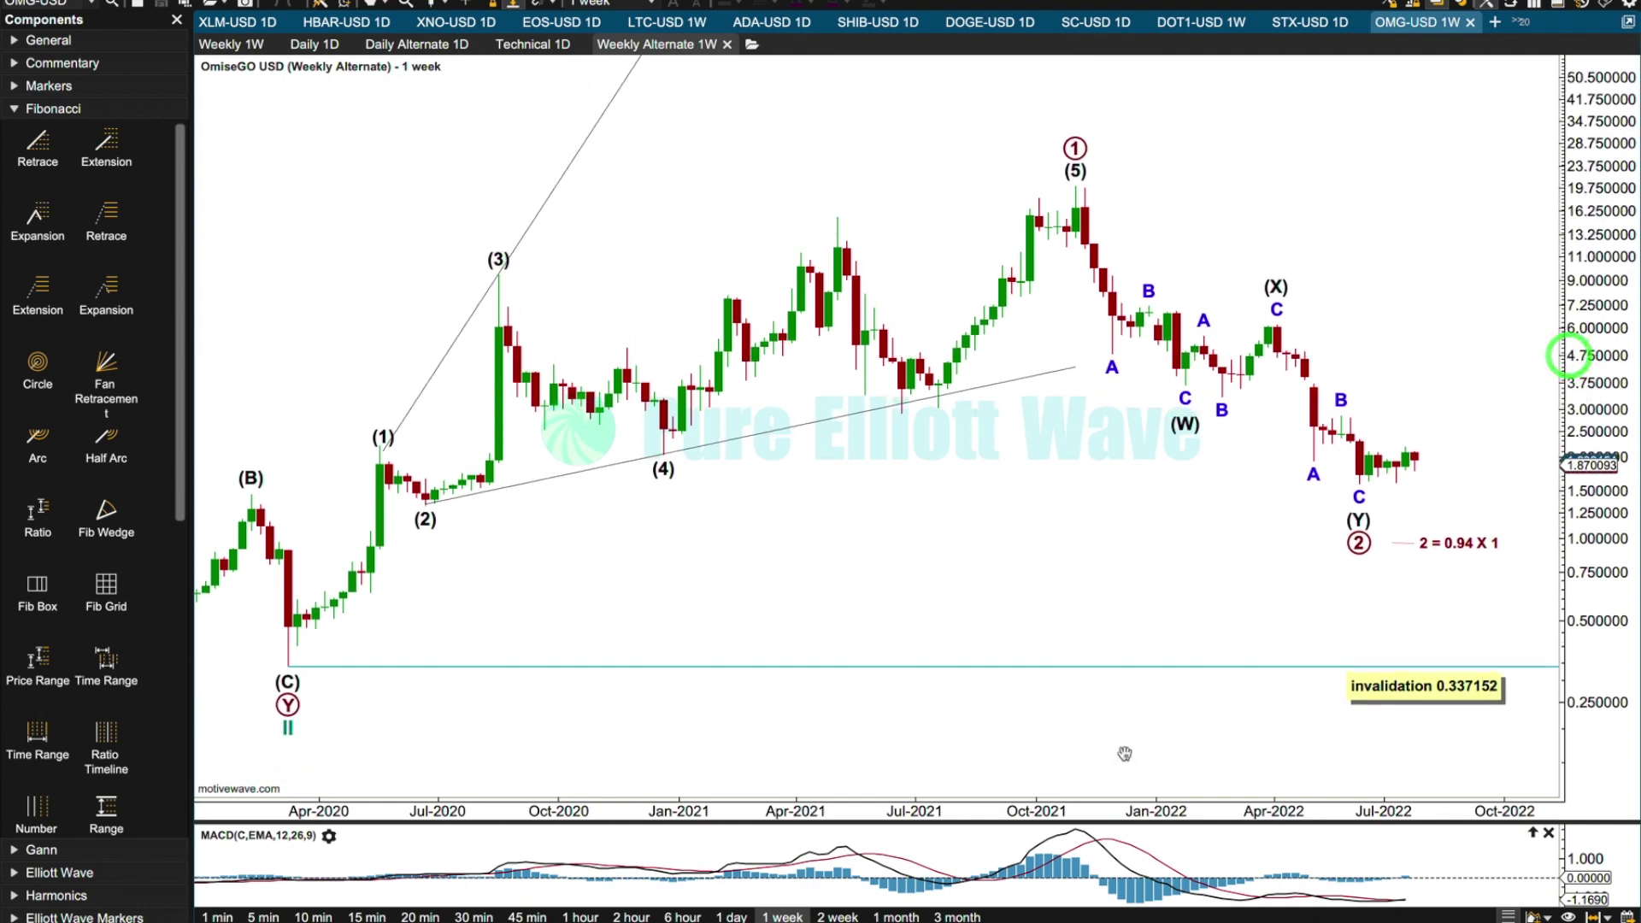
pyautogui.moveTo(1085, 754); pyautogui.dragTo(1047, 753)
pyautogui.moveTo(1002, 148); pyautogui.dragTo(766, 206)
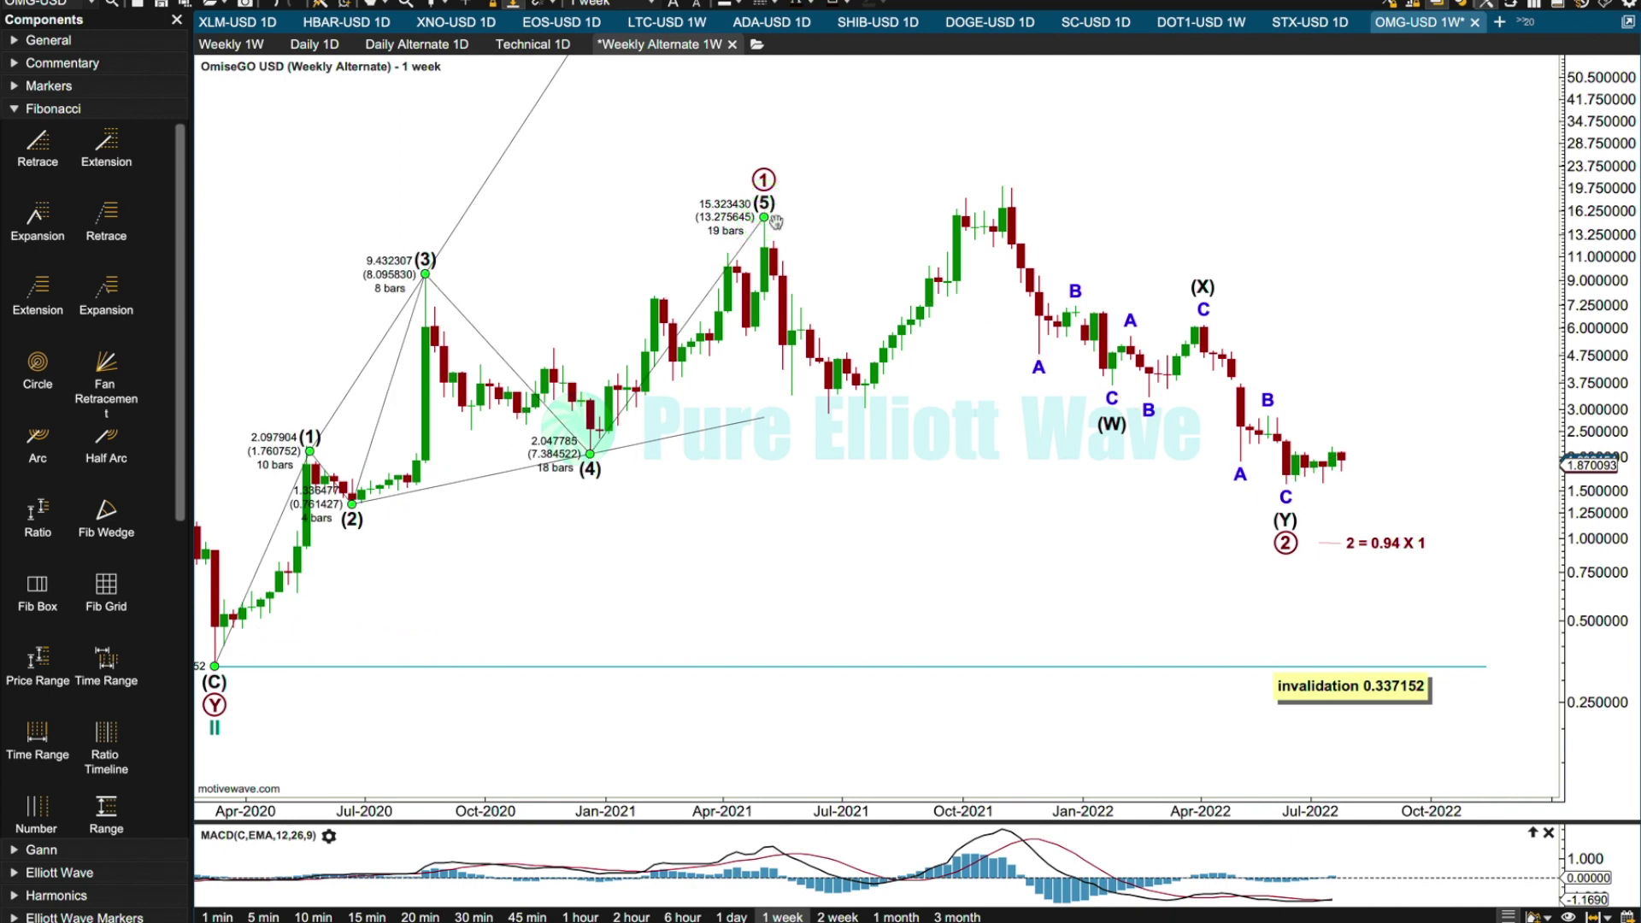
# Delete the (W)-(X)-(Y) combination labels from circled wave 2
pyautogui.click(1112, 424)
pyautogui.press('Delete')
pyautogui.press('Return')
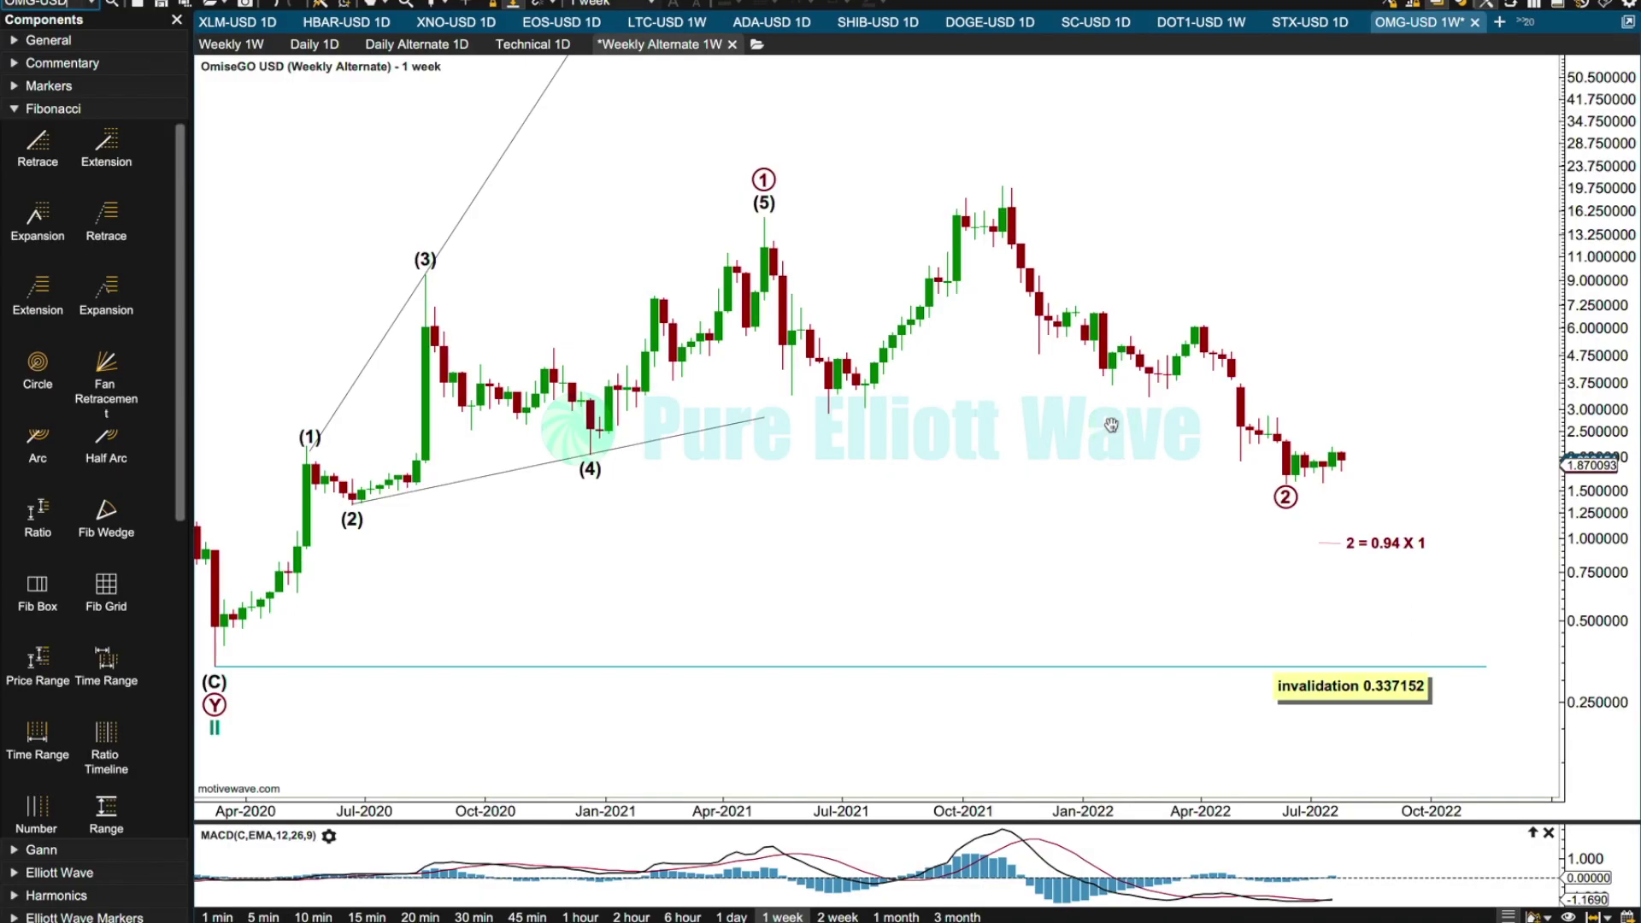
# Decompose circled wave 2 as a correction, with (A) at the June 2021 low and (B) at the November 2021 high
pyautogui.click(1286, 497)
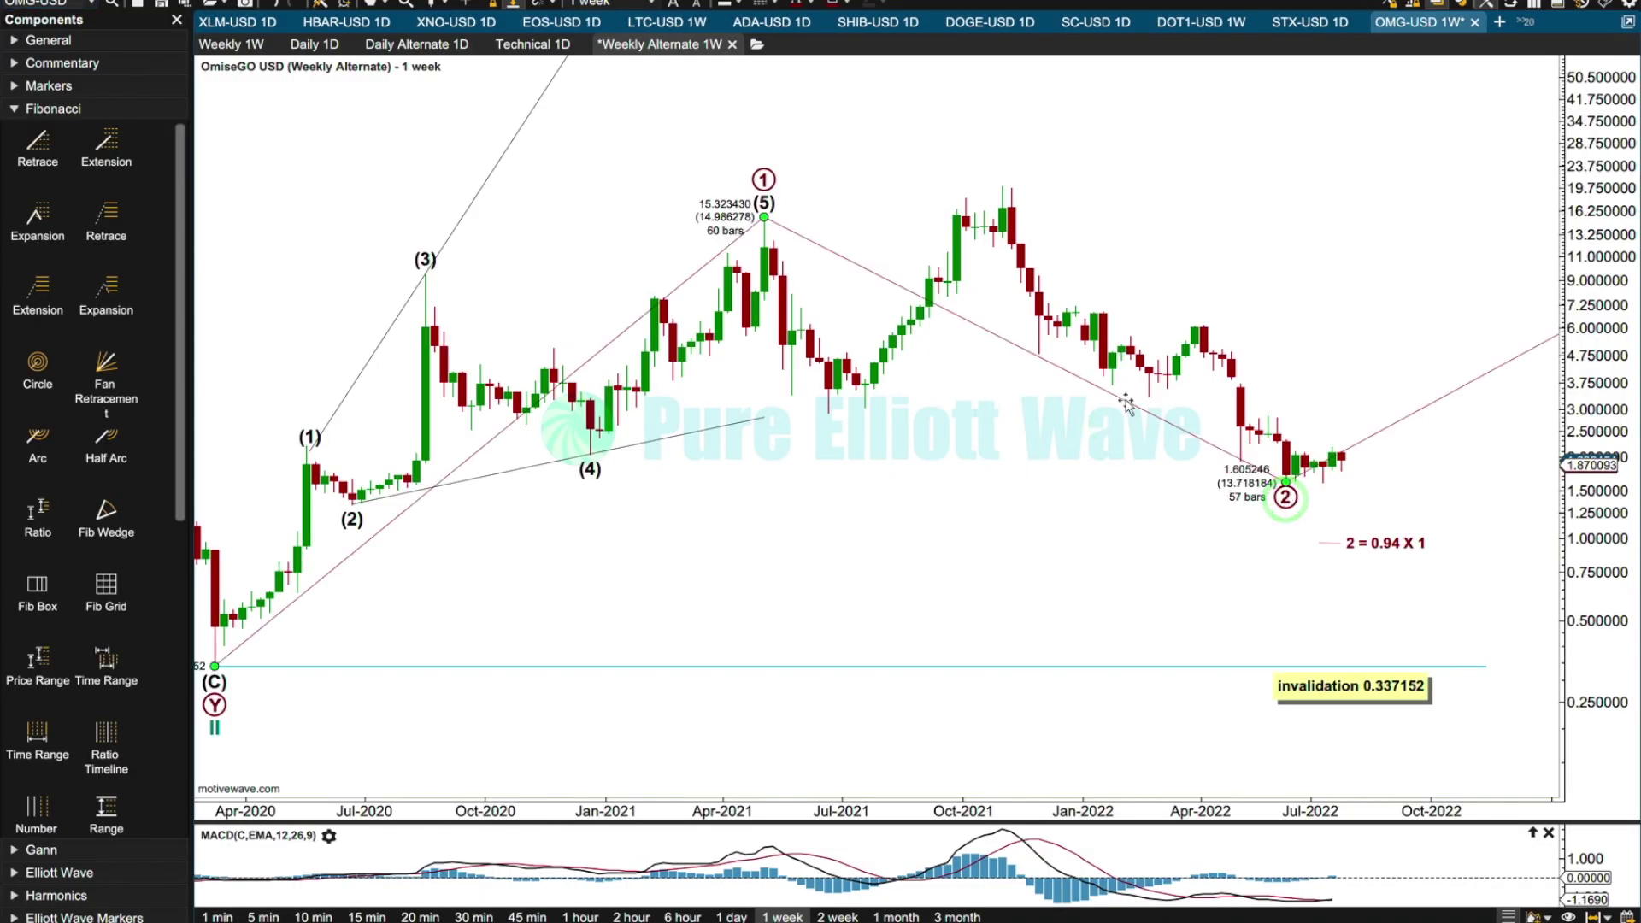
pyautogui.rightClick(1128, 400)
pyautogui.moveTo(1321, 516)
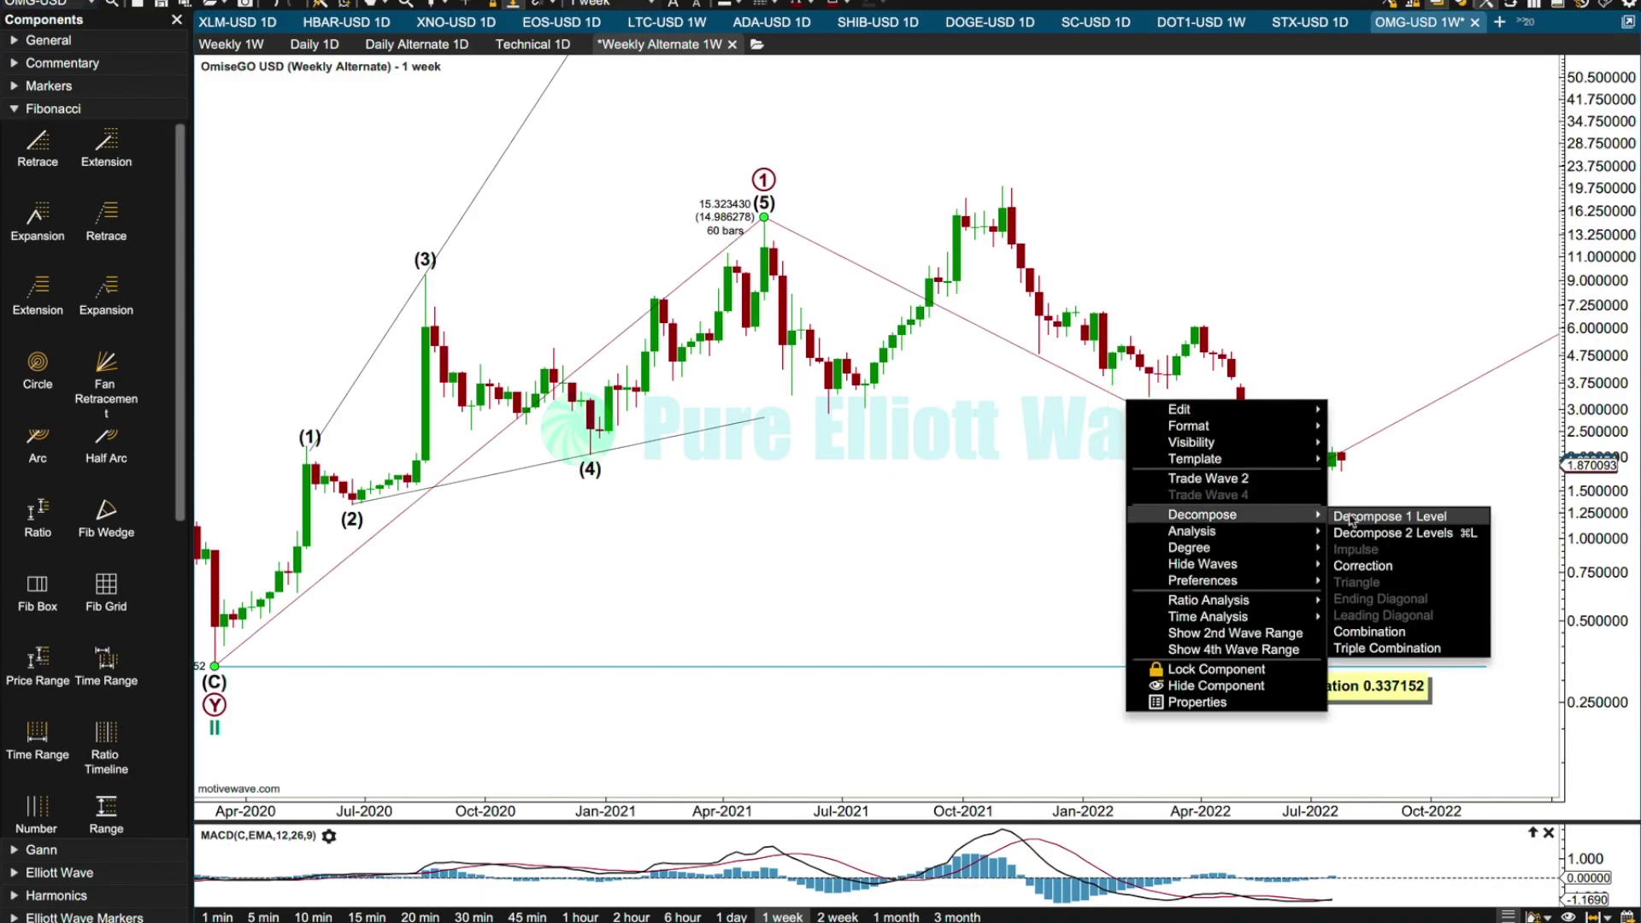
pyautogui.click(1363, 566)
pyautogui.click(999, 180)
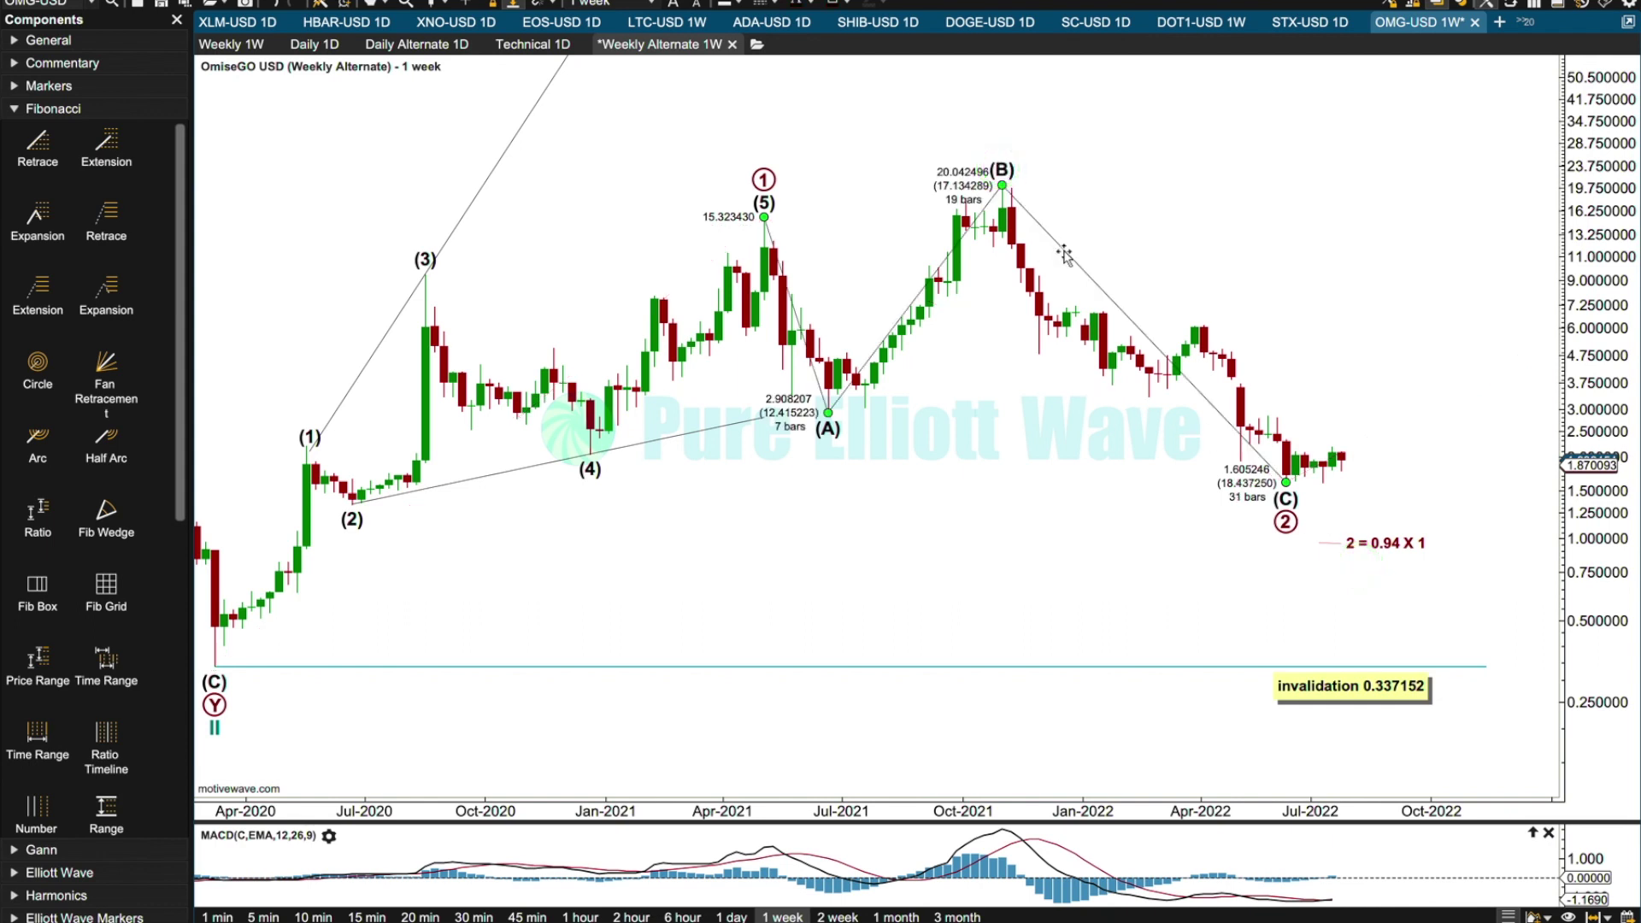
# Decompose wave (C) of circled wave 2 as an impulse, placing wave 1 at the February 2022 low
pyautogui.rightClick(1064, 254)
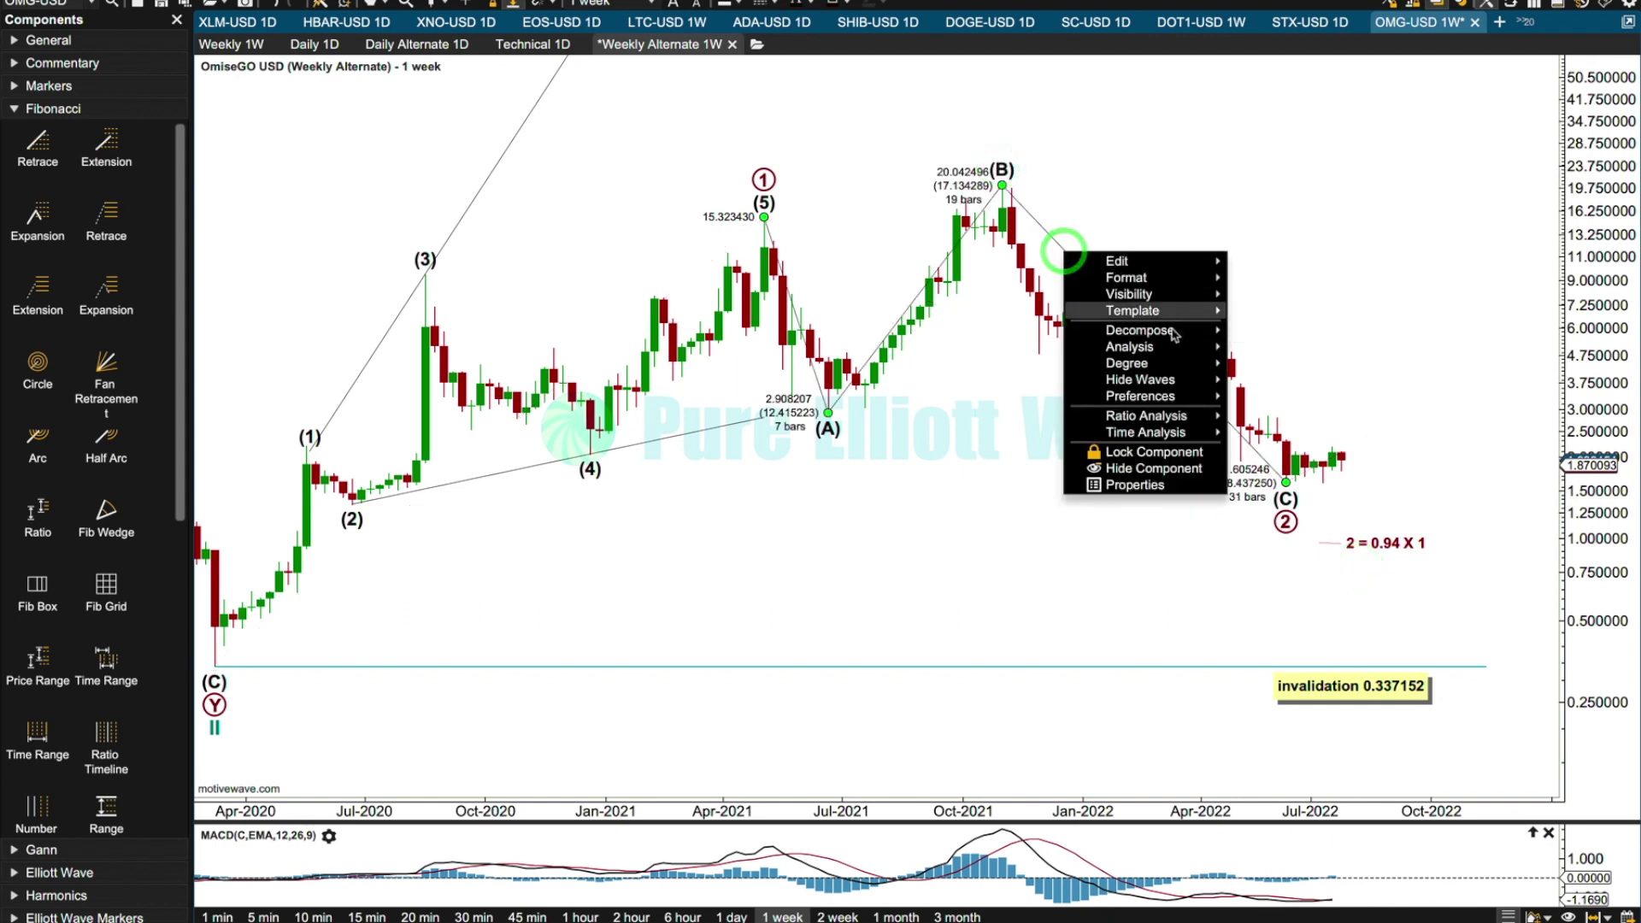
pyautogui.moveTo(1140, 330)
pyautogui.click(1252, 368)
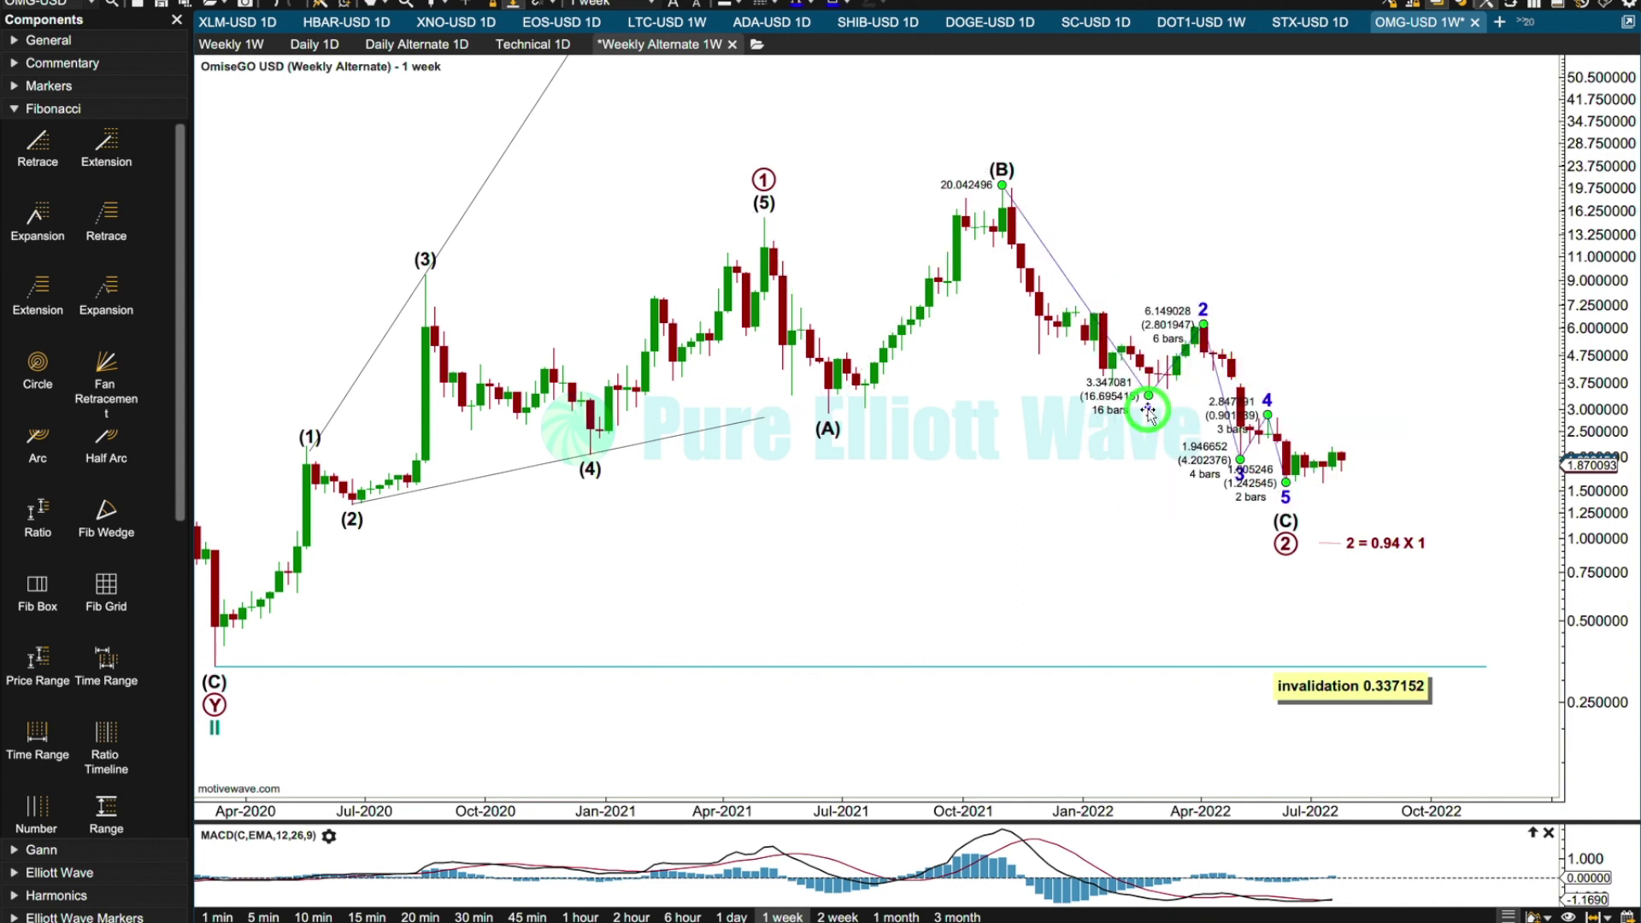
pyautogui.click(1061, 472)
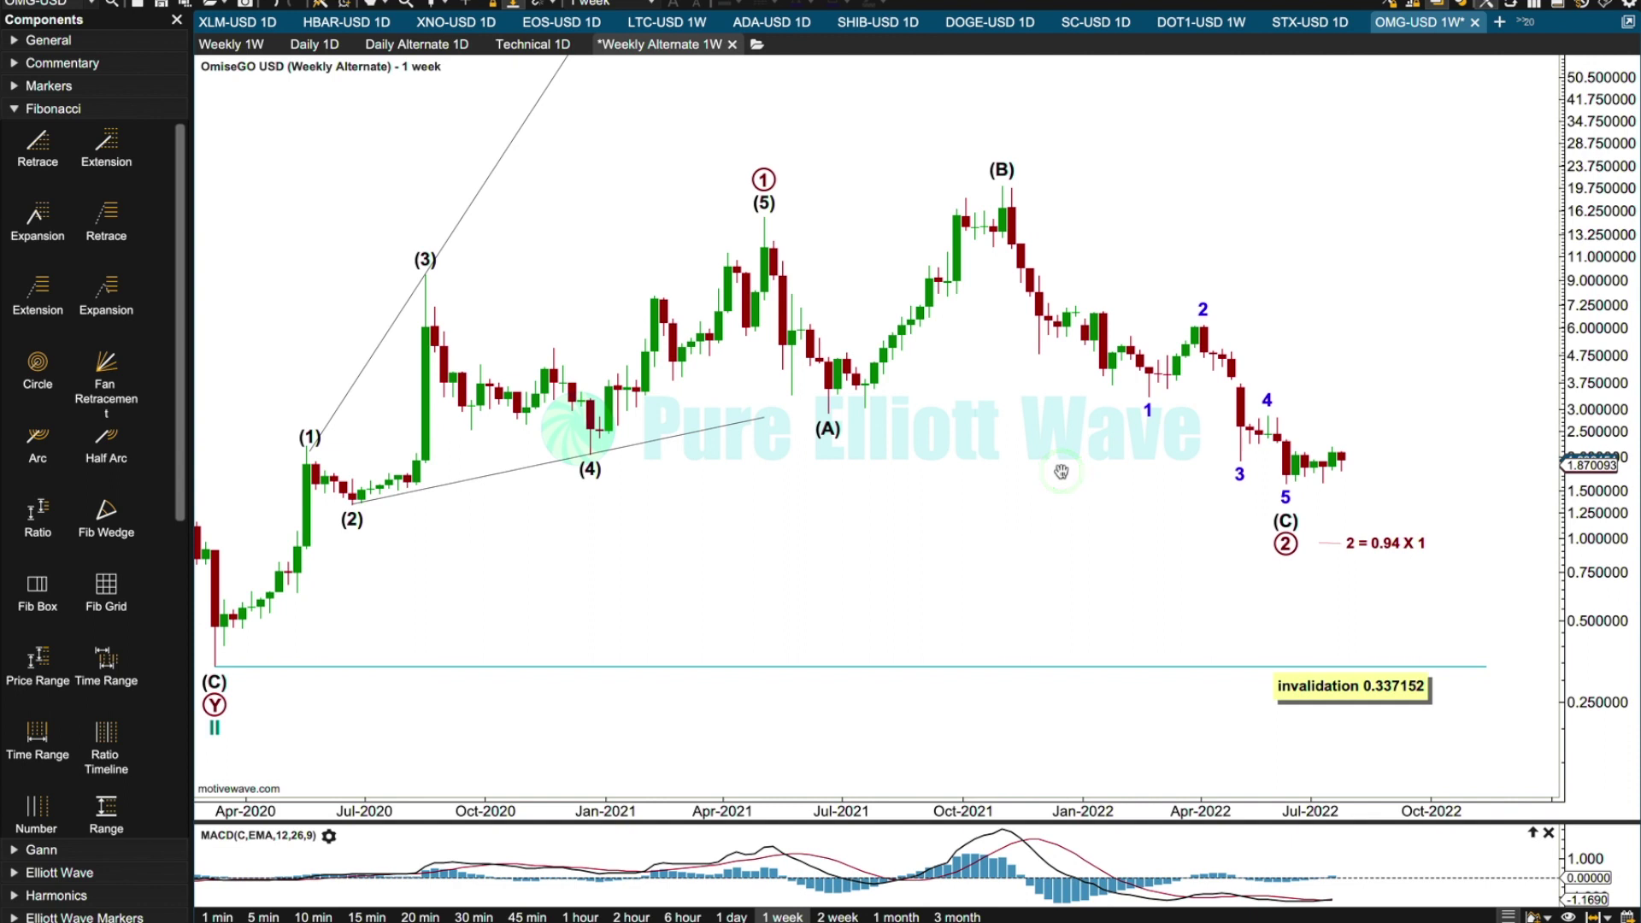
pyautogui.click(1131, 324)
pyautogui.click(1039, 366)
# Return to the Weekly analysis and examine how waves (1) to (5) form circled wave 1
pyautogui.click(229, 47)
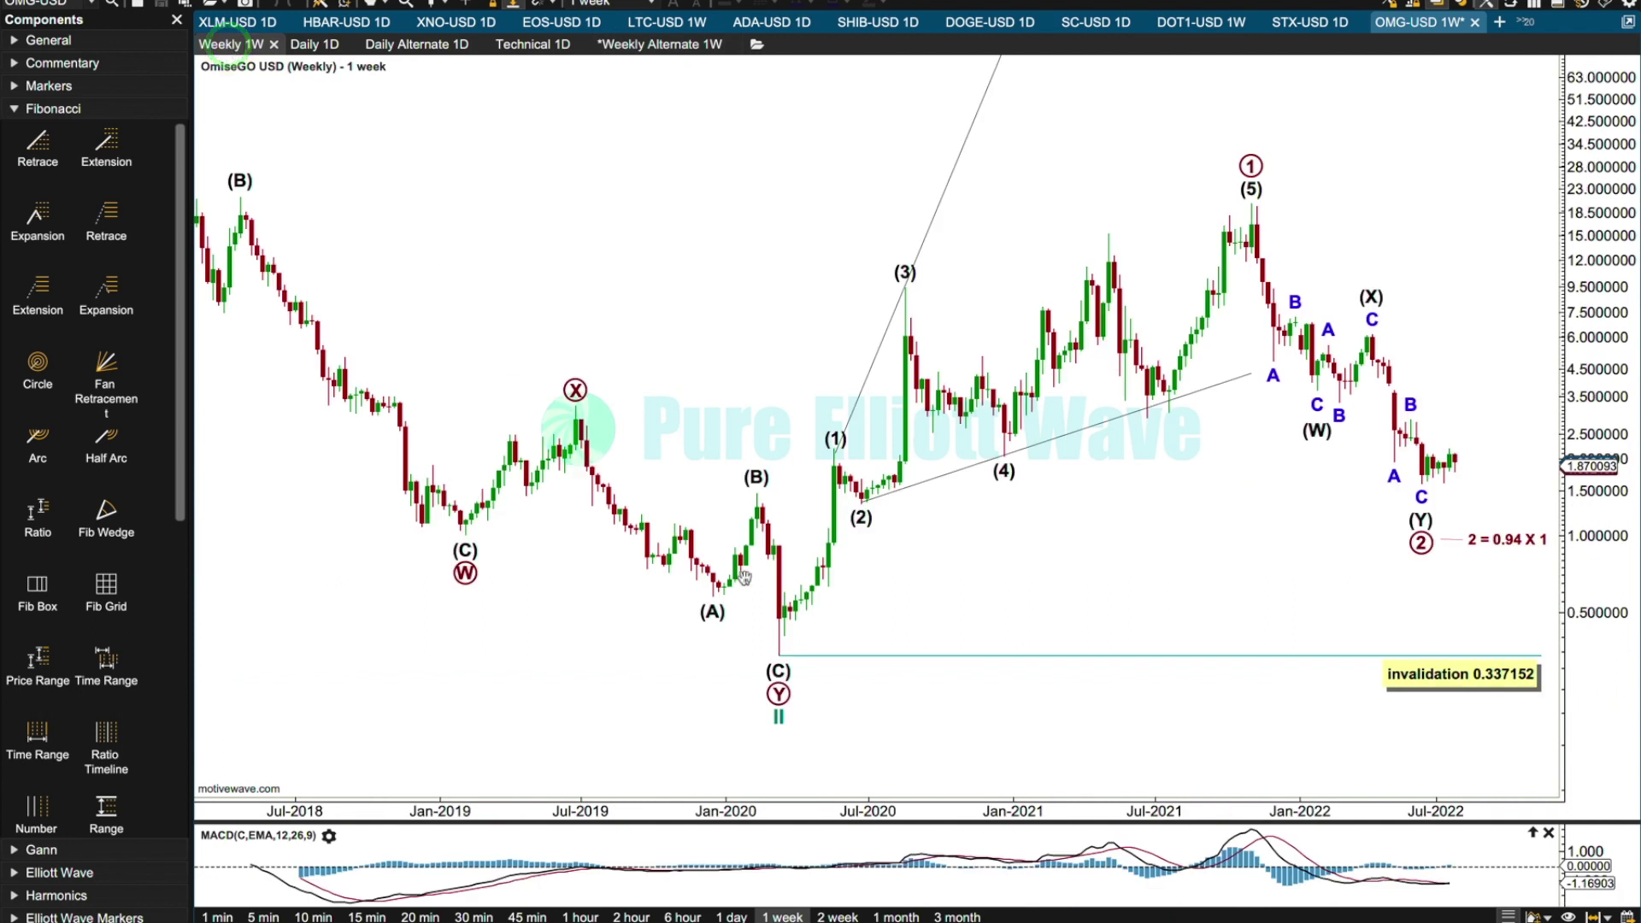
pyautogui.moveTo(936, 812); pyautogui.dragTo(903, 810)
pyautogui.moveTo(1067, 735); pyautogui.dragTo(992, 734)
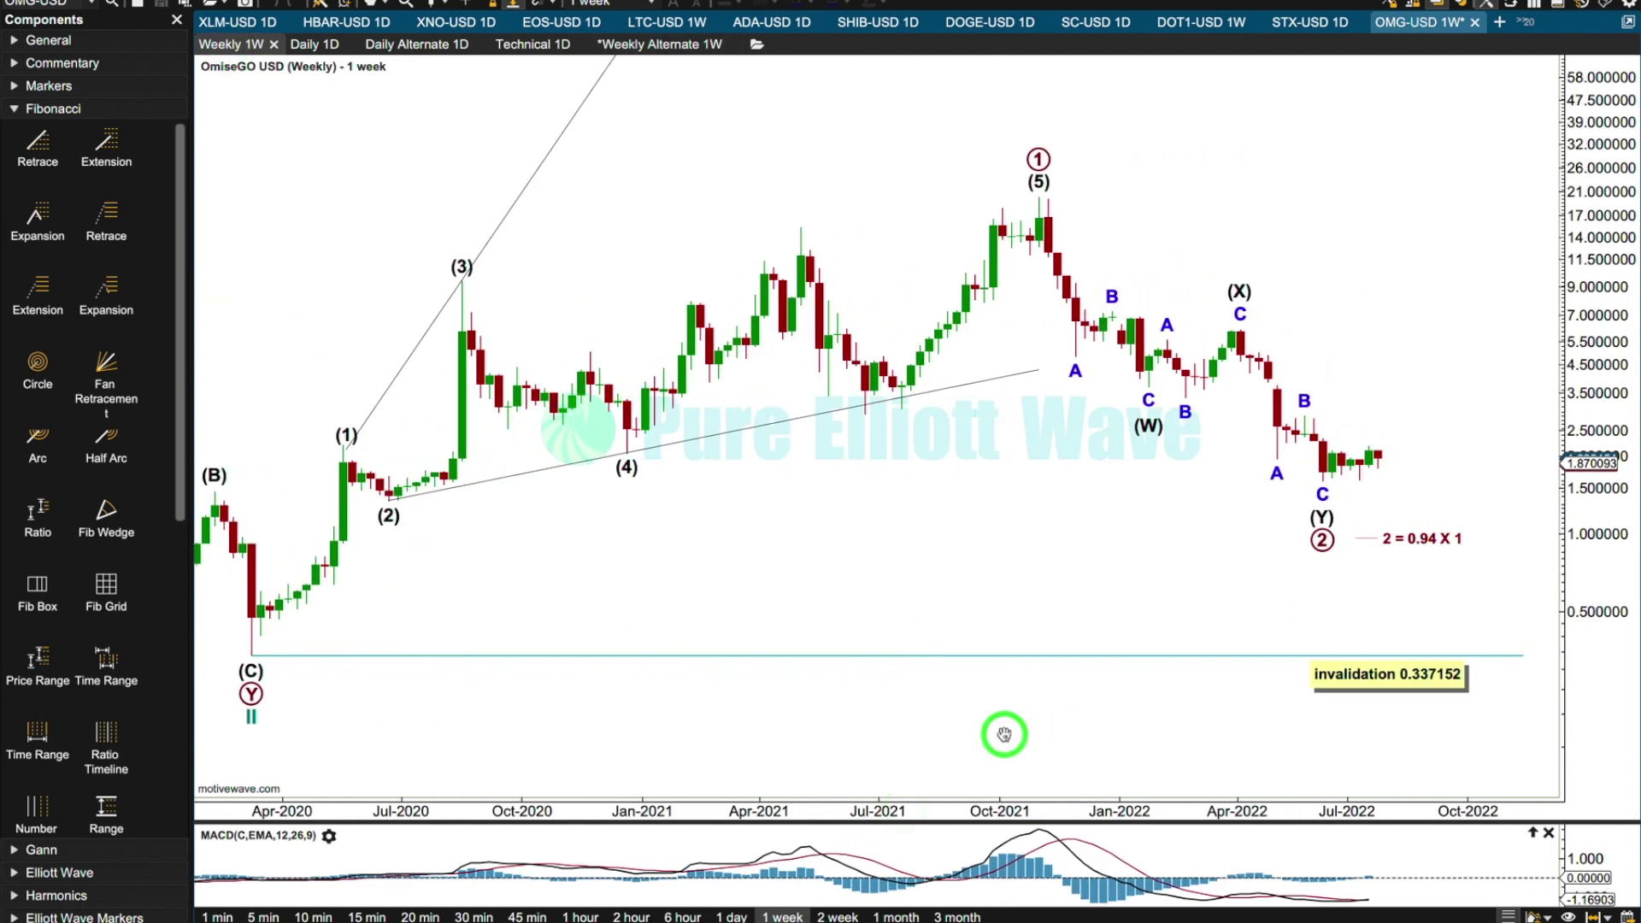
pyautogui.click(1073, 155)
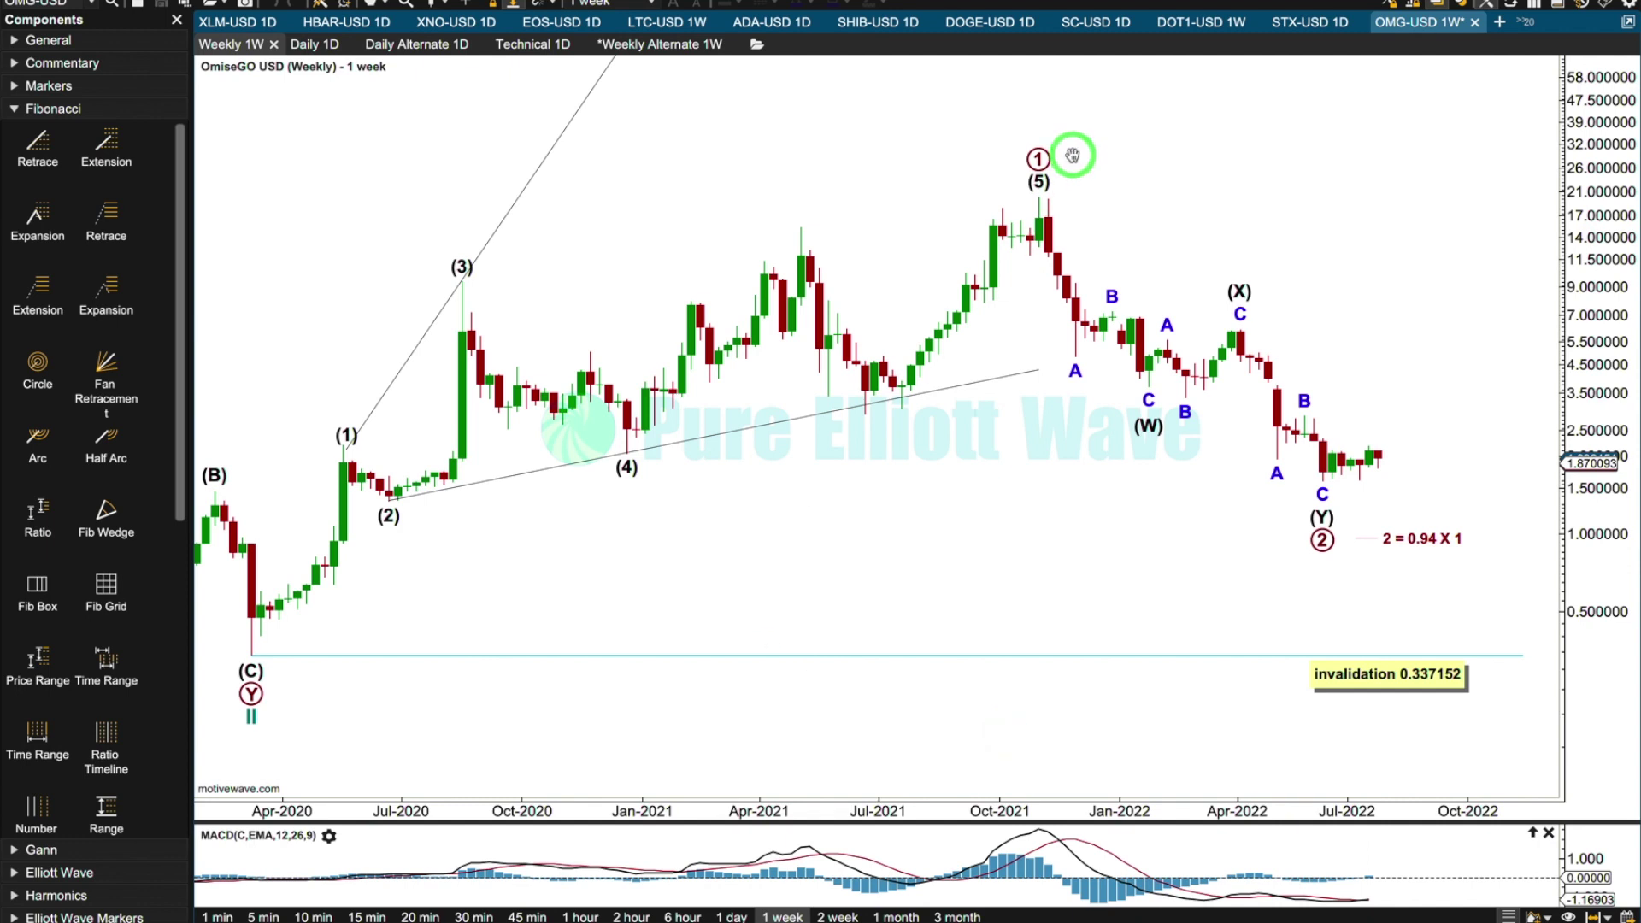
pyautogui.click(334, 415)
pyautogui.click(388, 538)
pyautogui.click(499, 270)
pyautogui.click(603, 518)
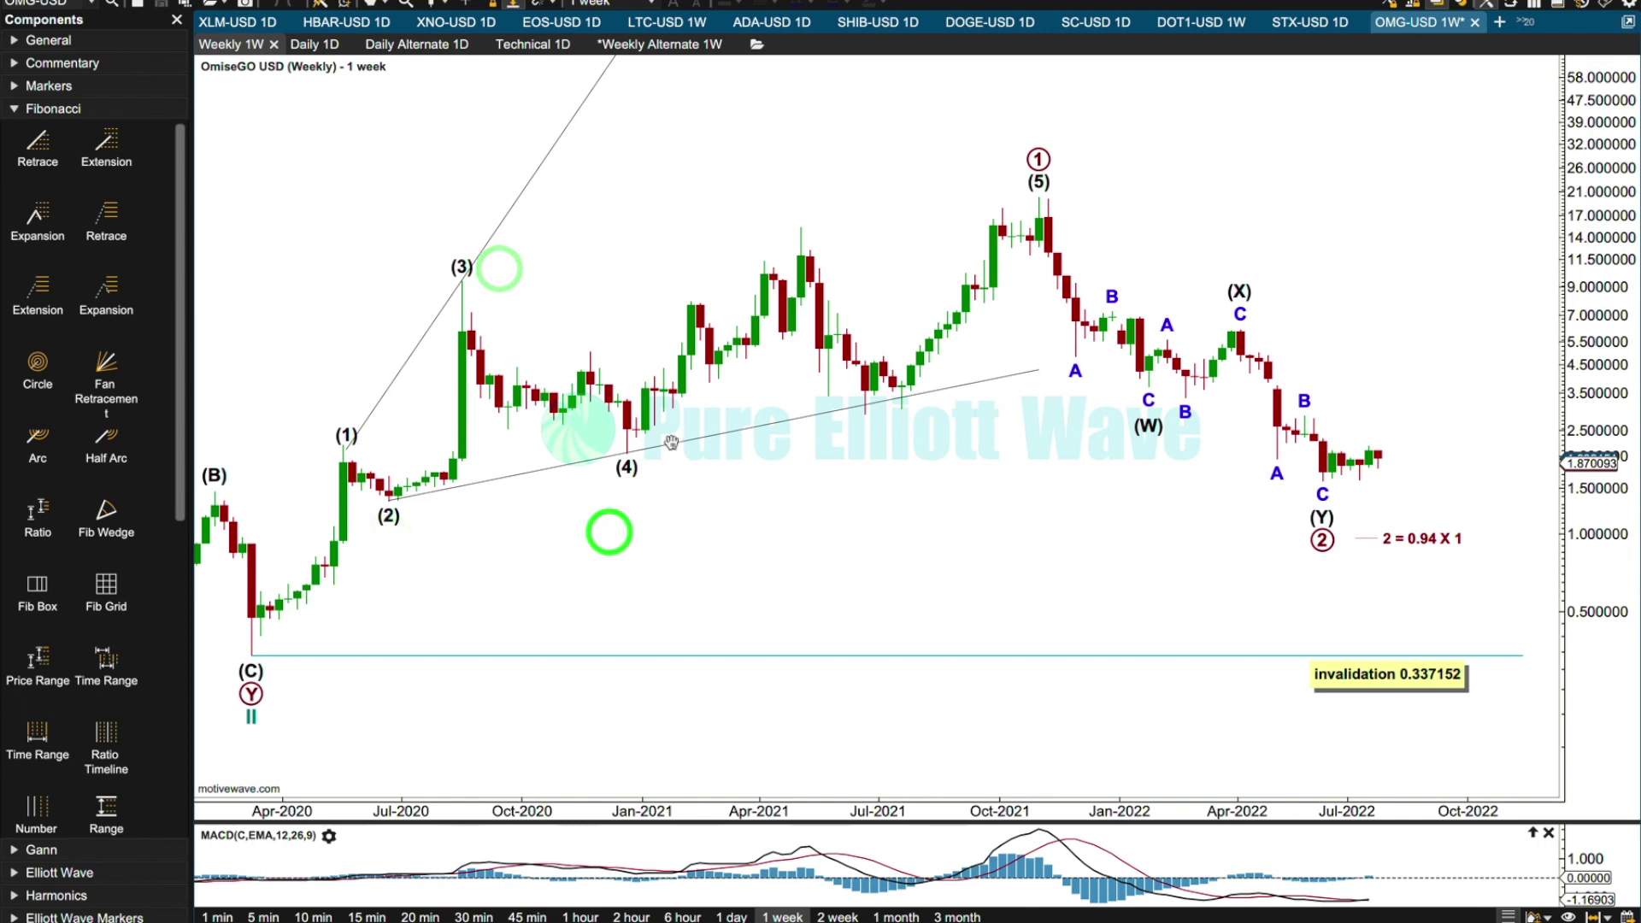
pyautogui.click(999, 189)
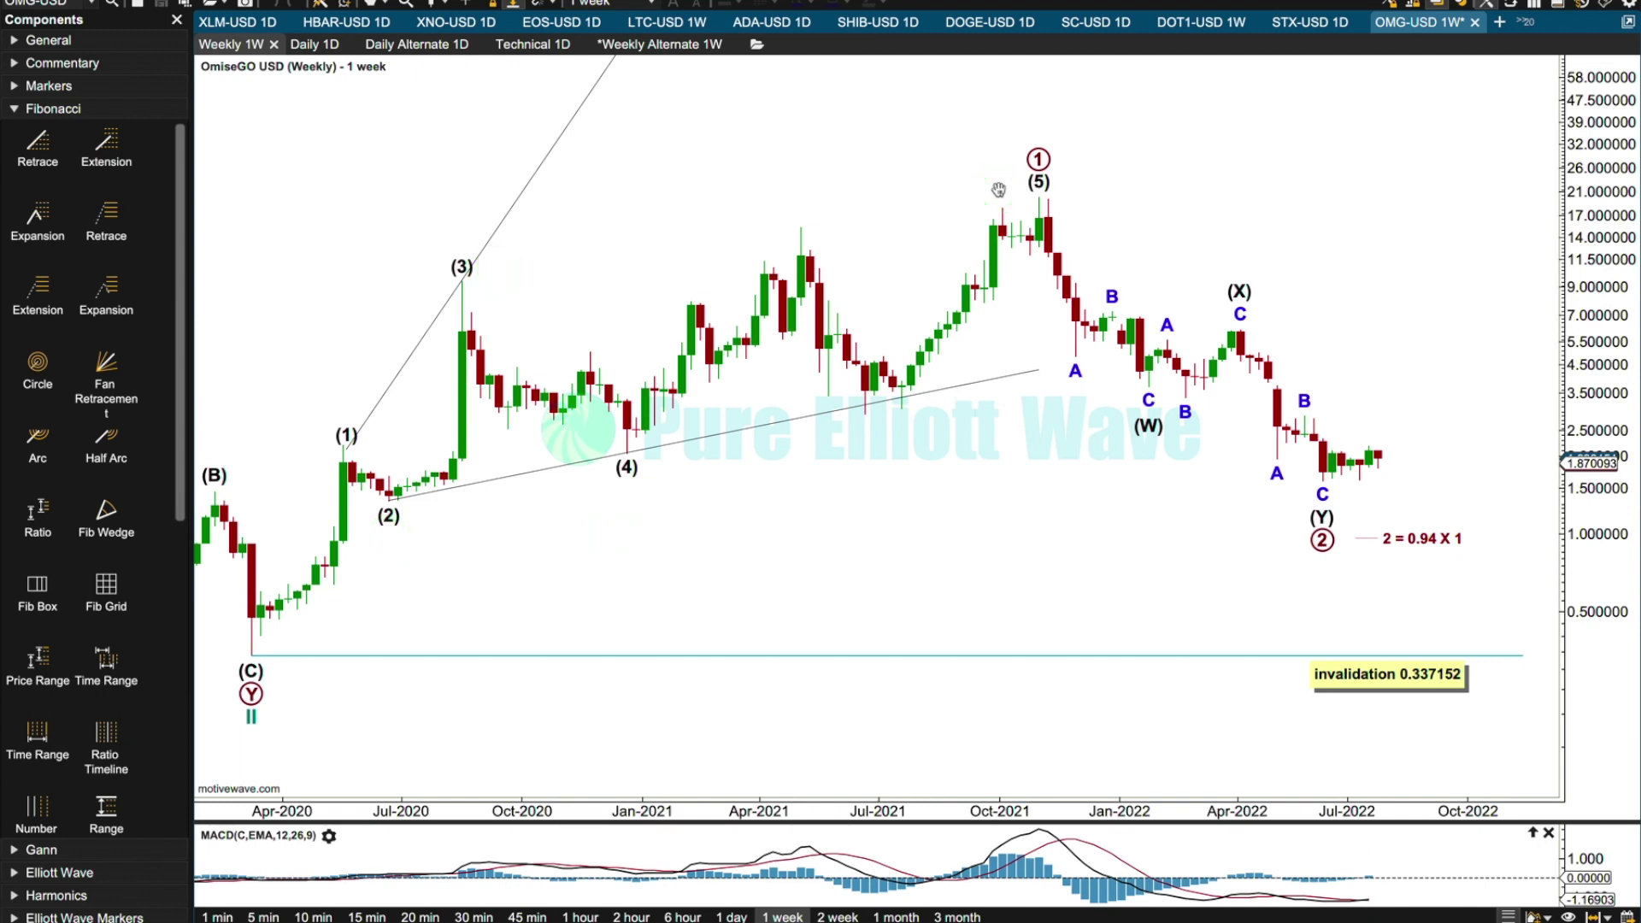
# Examine the (W)-(X)-(Y) structure of circled wave 2 in the Weekly analysis
pyautogui.click(1307, 579)
pyautogui.click(1146, 453)
pyautogui.click(1263, 293)
pyautogui.click(1301, 552)
pyautogui.click(1269, 324)
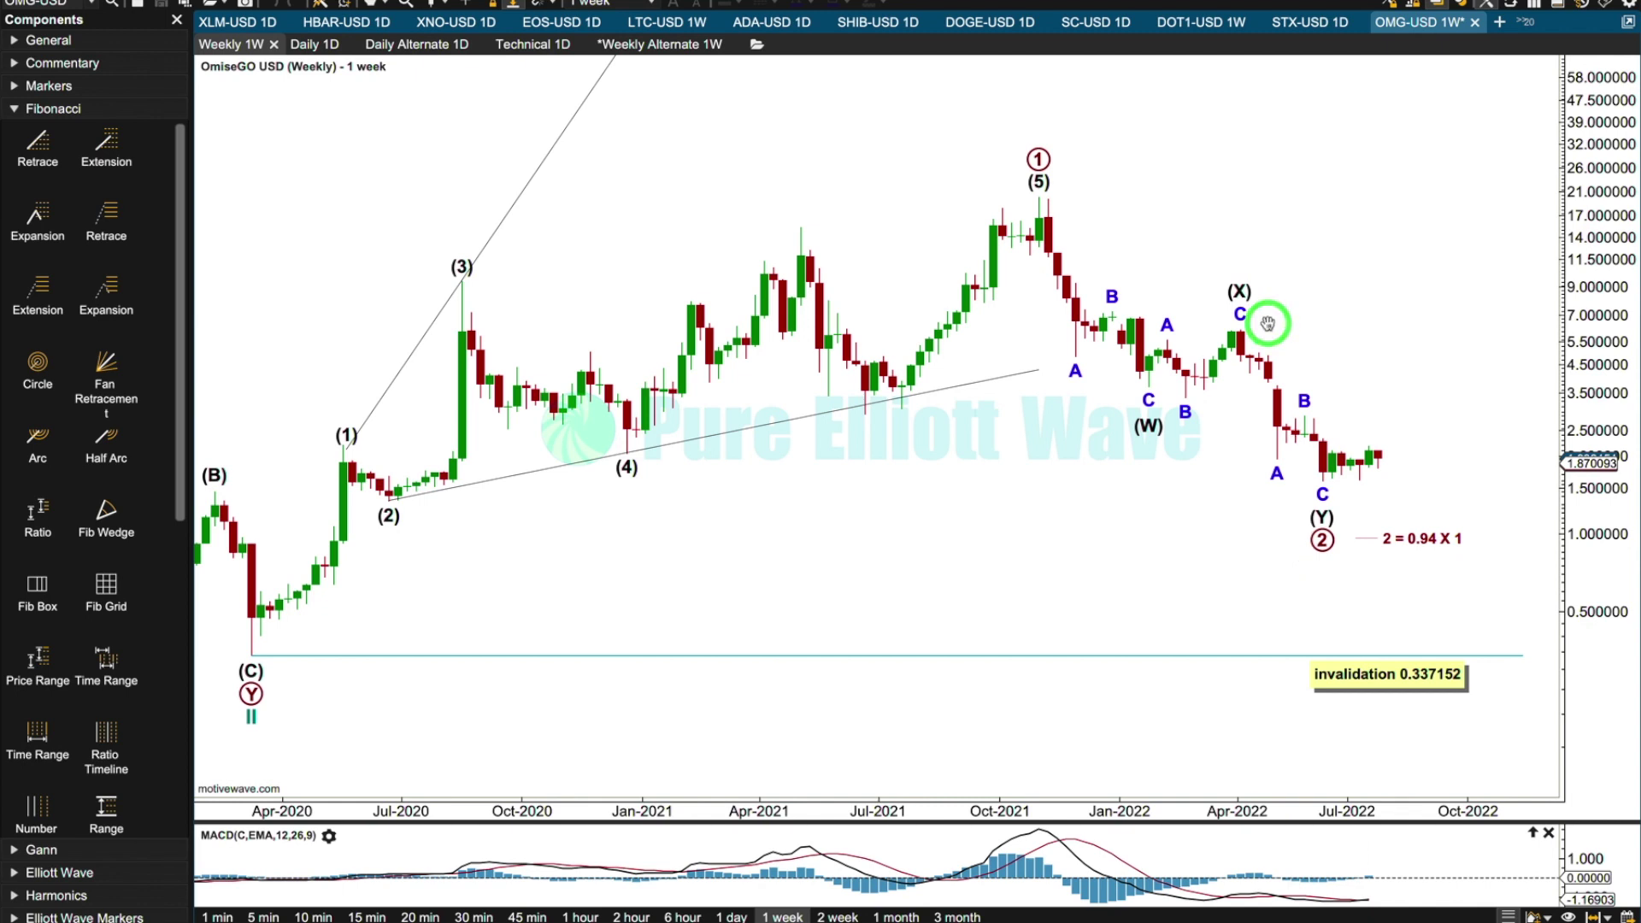
pyautogui.click(1144, 446)
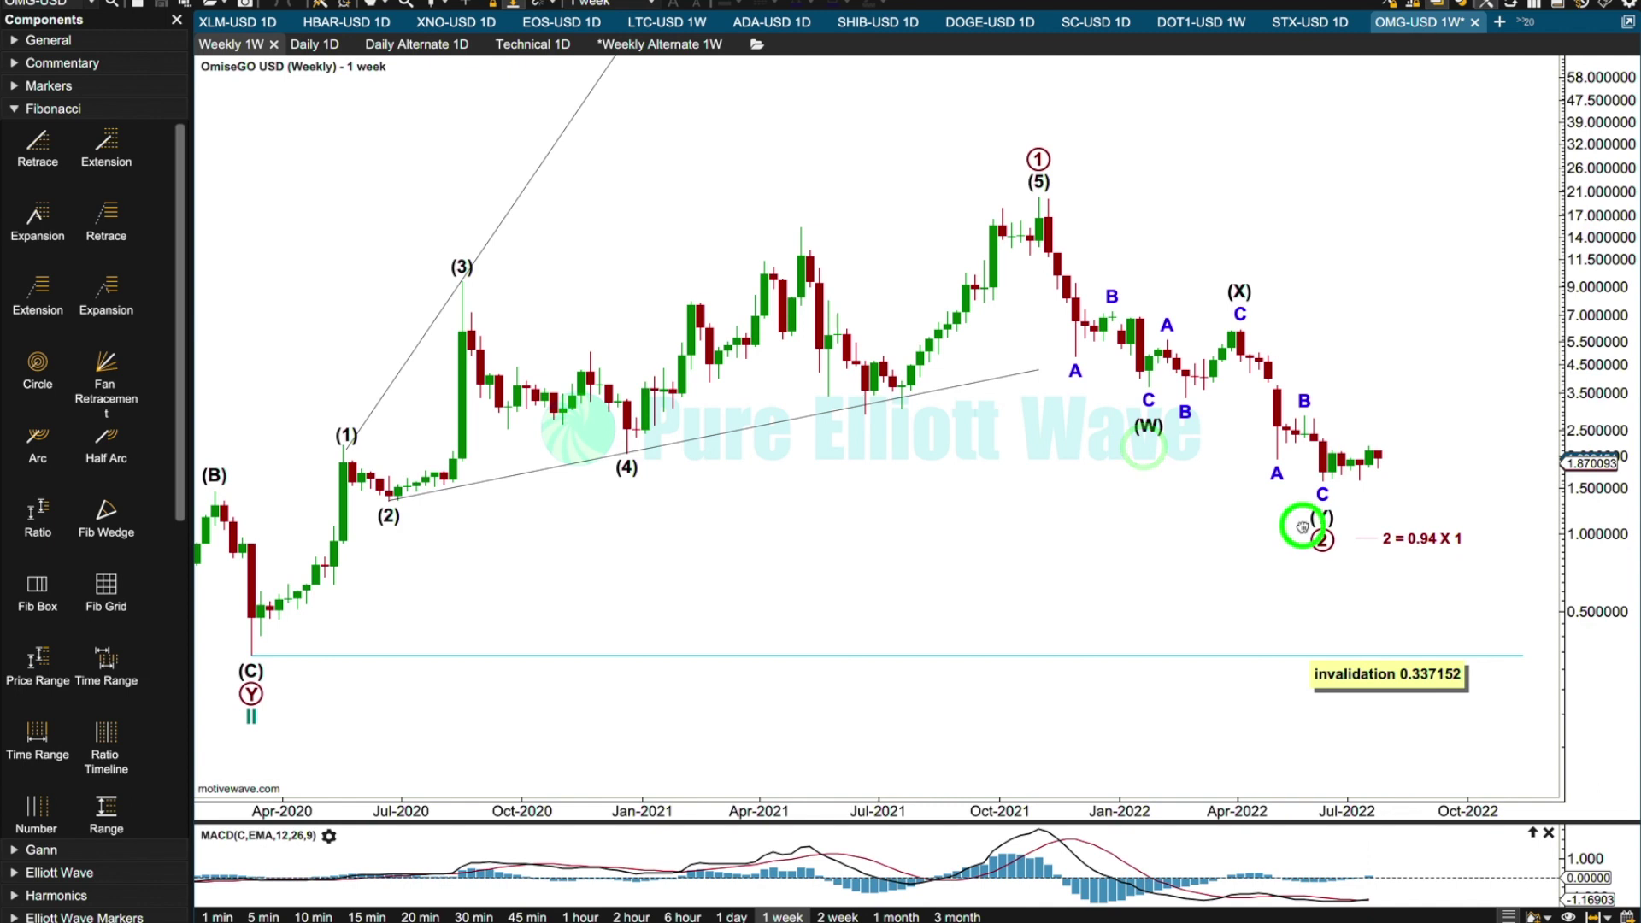
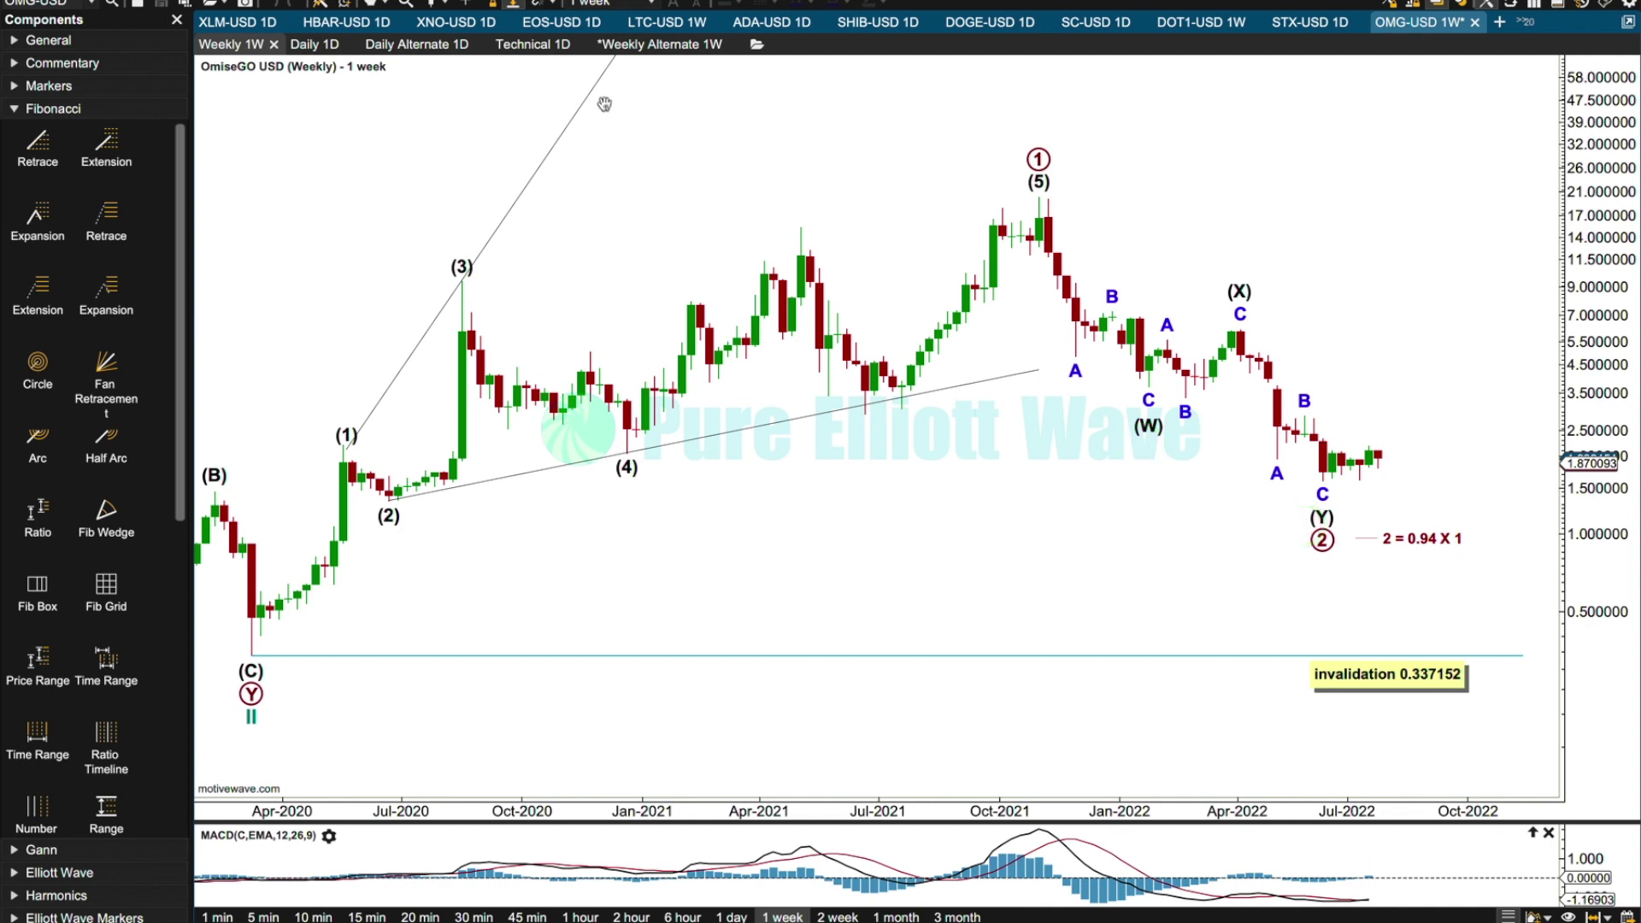
# Go back to the Weekly Alternate analysis and review where circled wave 1 ends and the (A)-(B)-(C) correction that follows
pyautogui.click(644, 47)
pyautogui.click(794, 220)
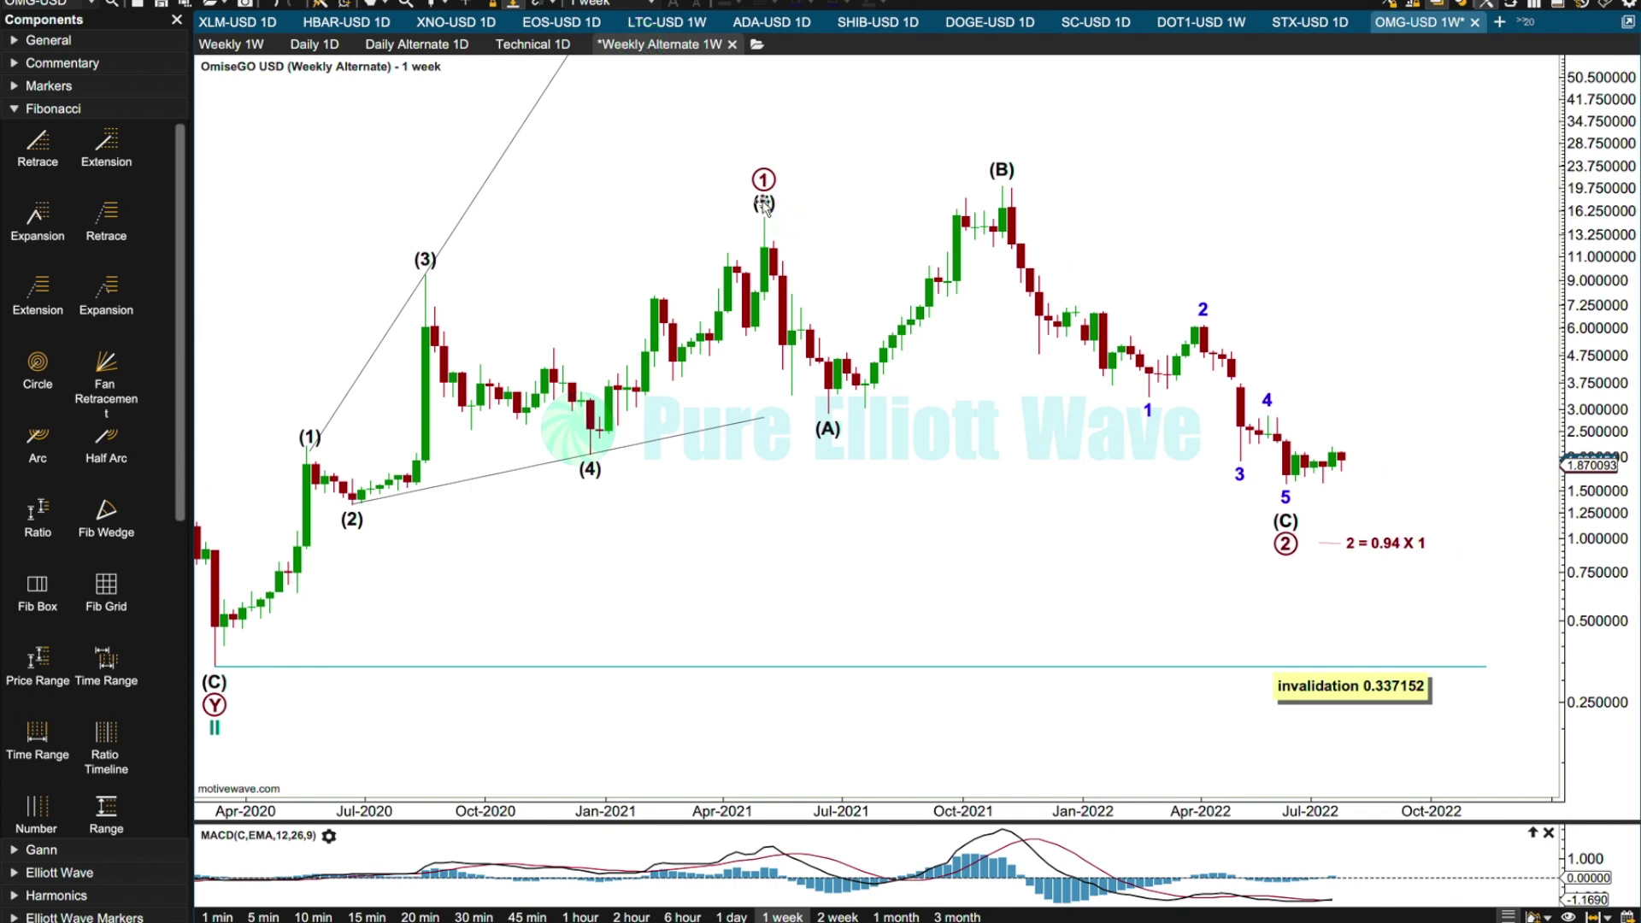
pyautogui.click(764, 205)
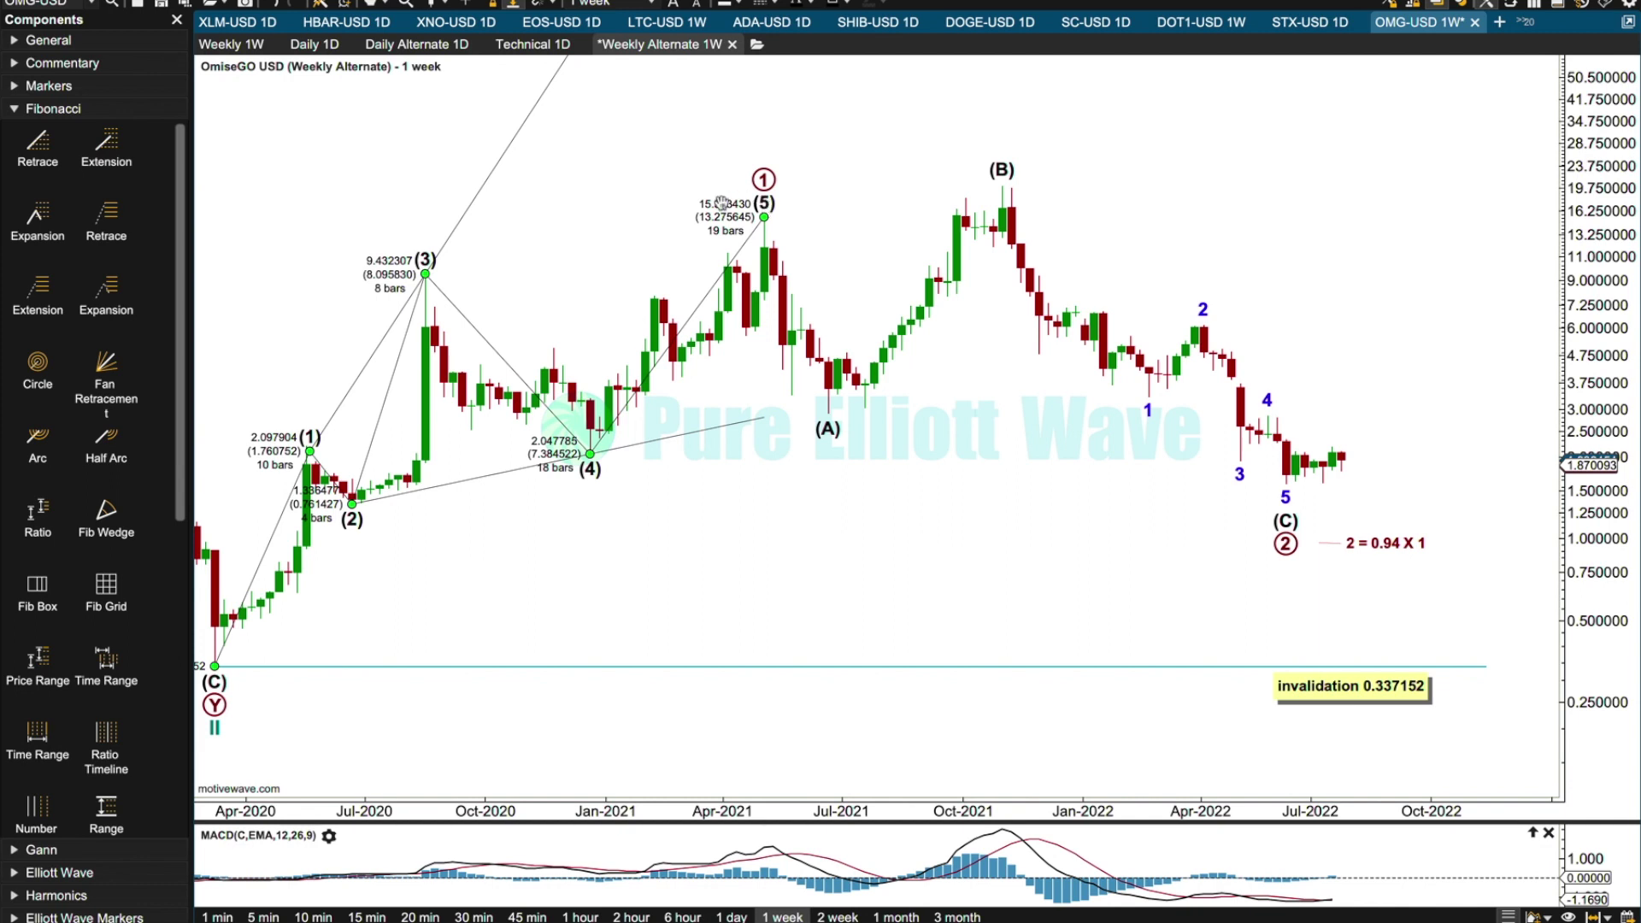
pyautogui.click(726, 187)
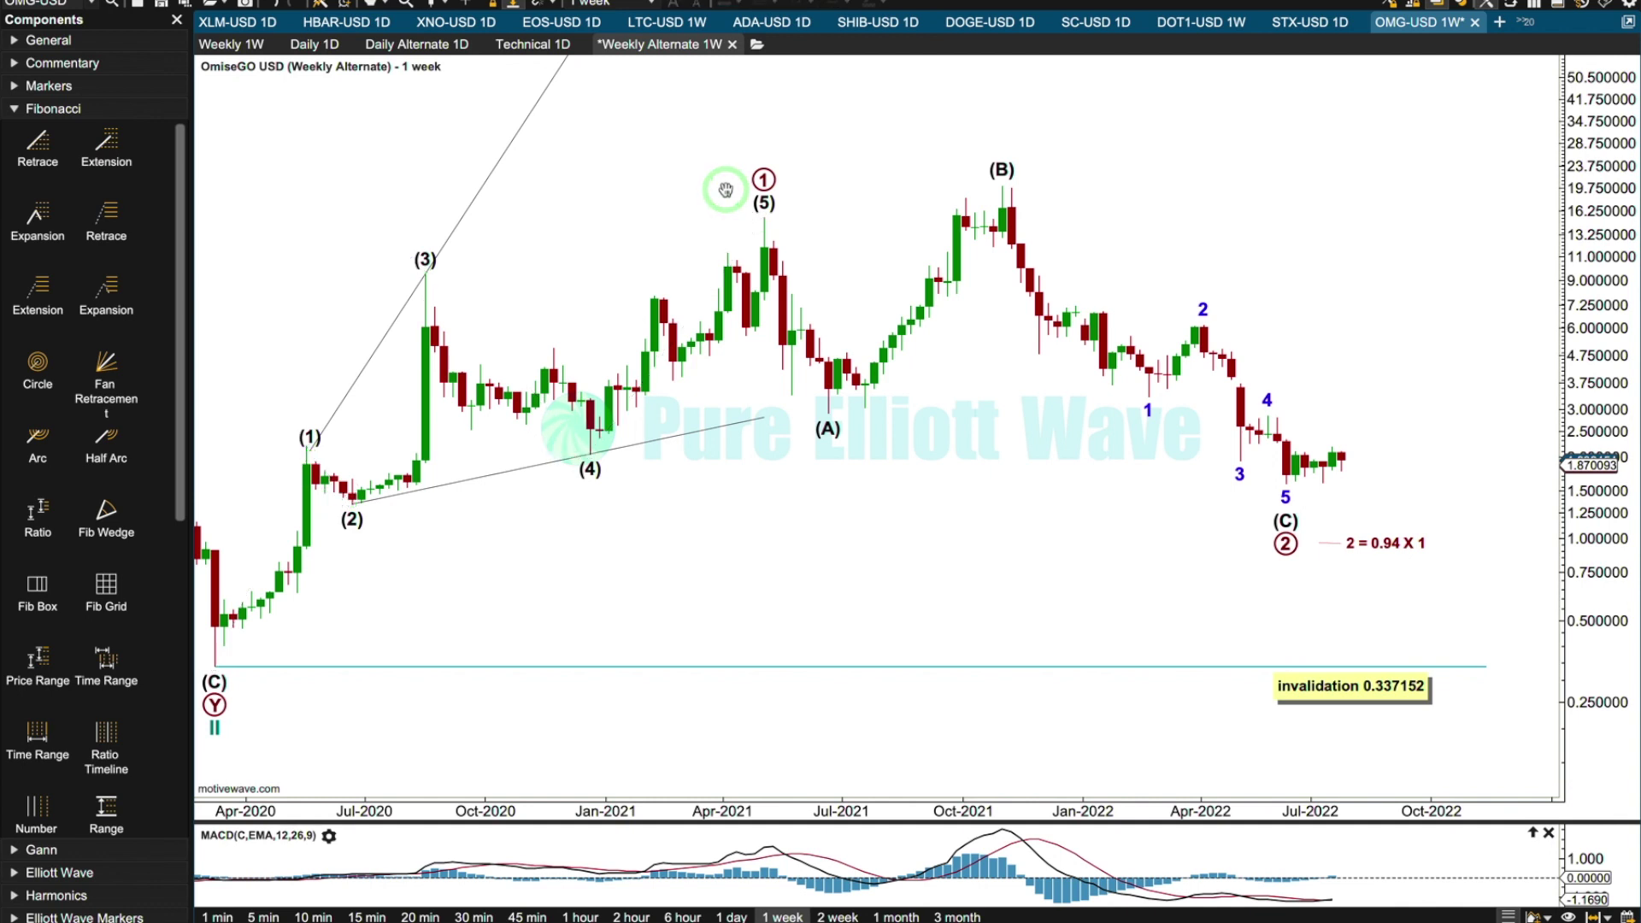
pyautogui.click(826, 478)
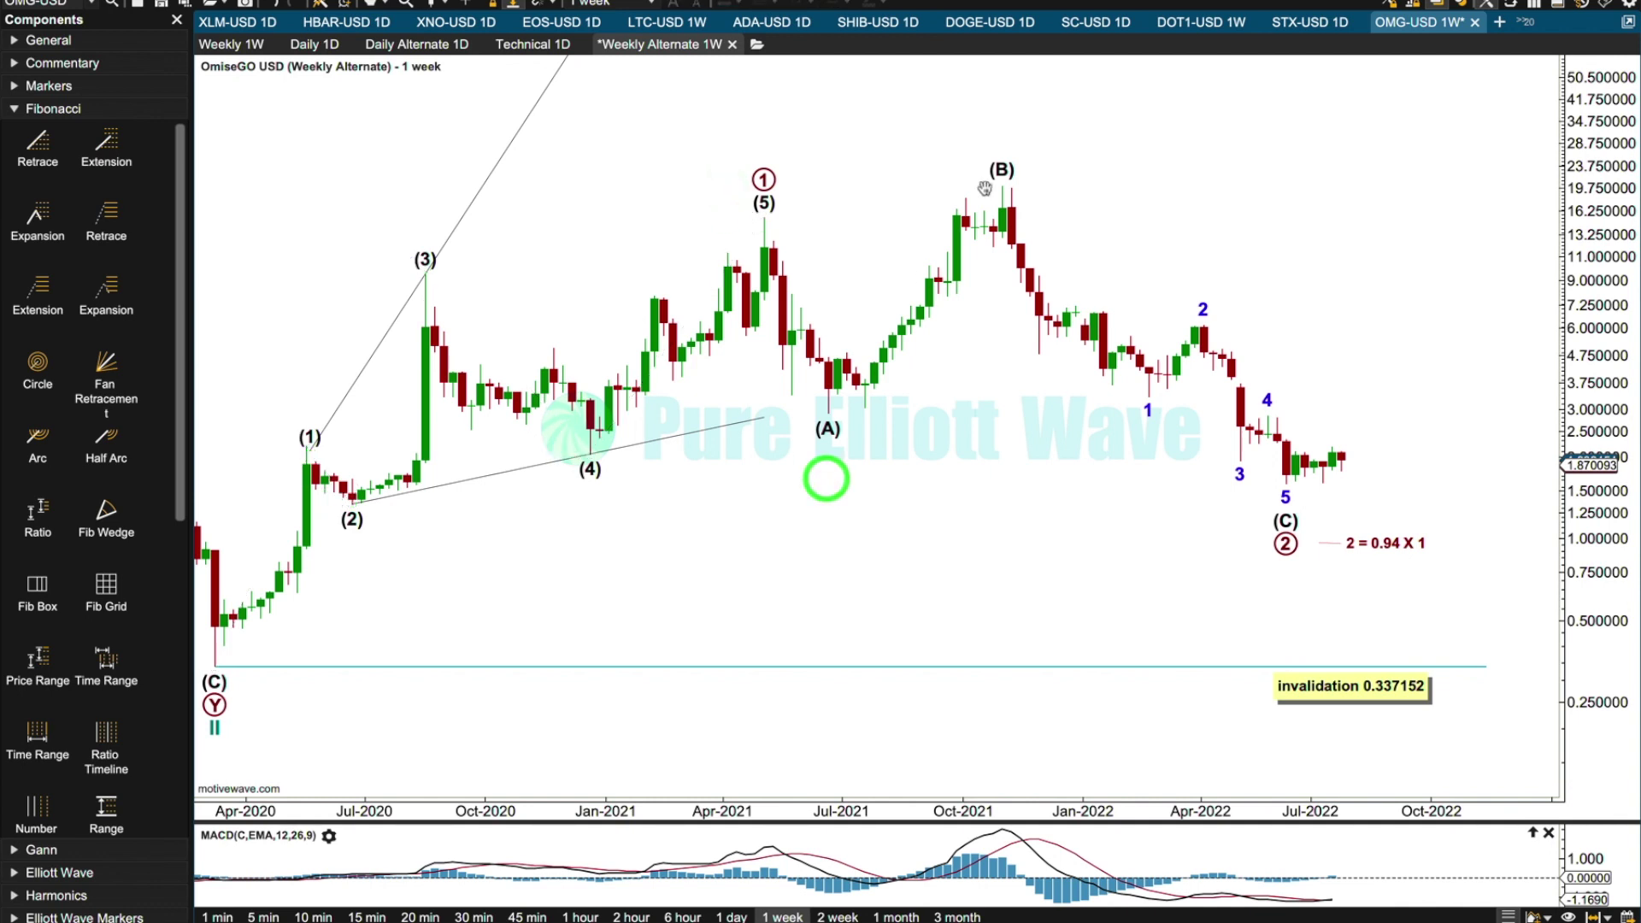
pyautogui.click(1033, 163)
pyautogui.click(1227, 557)
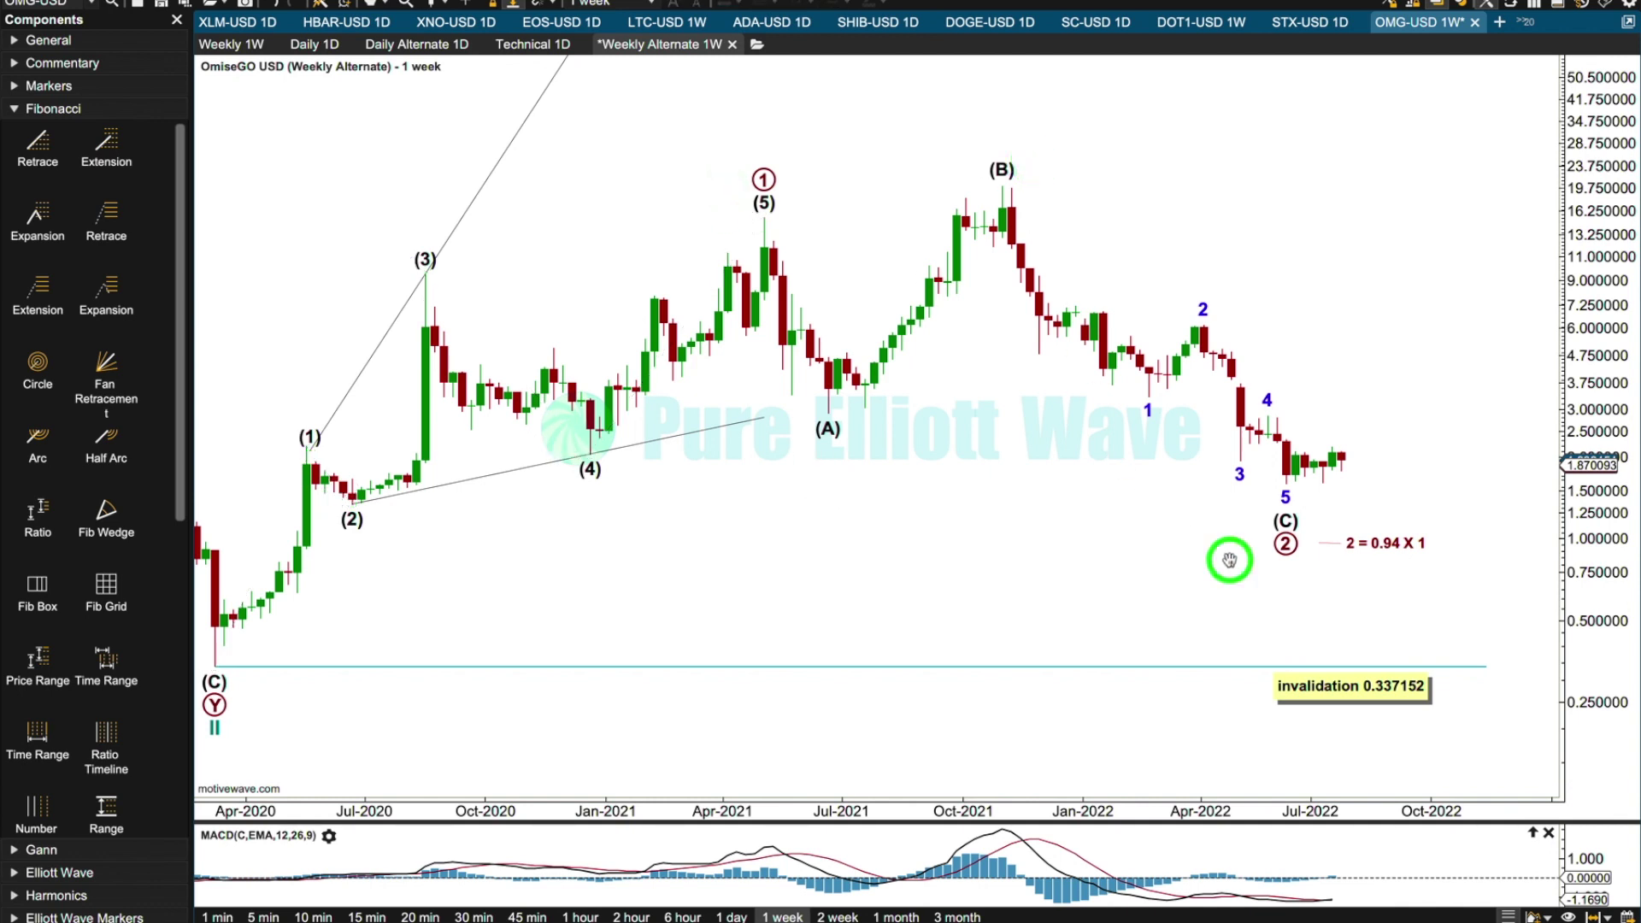
pyautogui.click(822, 425)
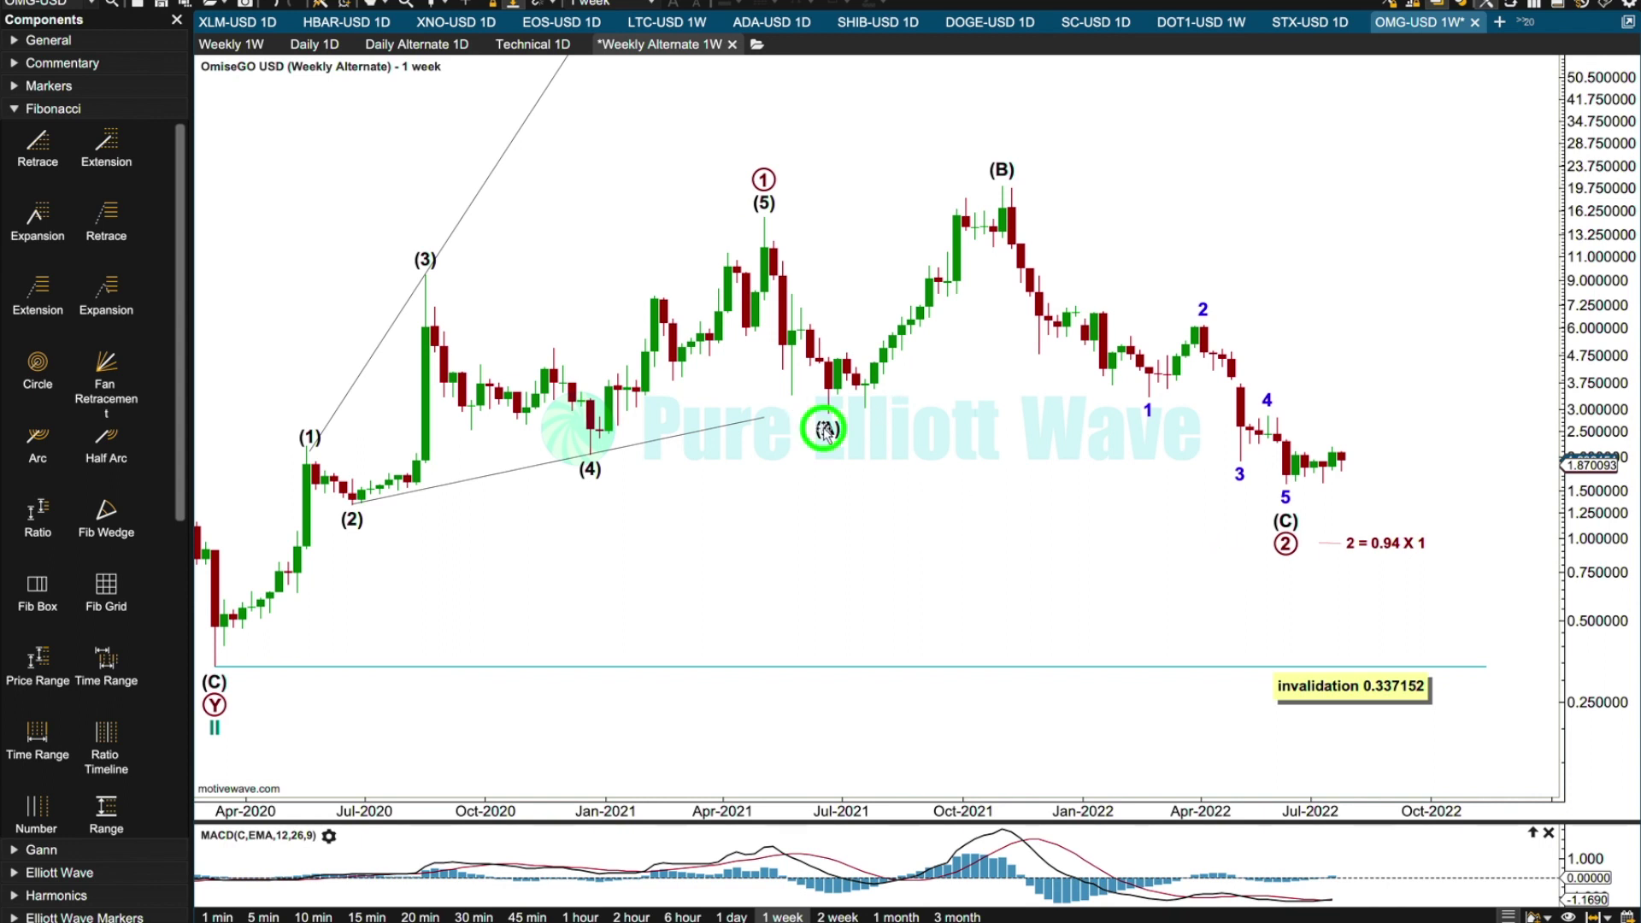
# Decompose waves (A) and (B) of circled wave 2 into A-B-C corrections
pyautogui.click(798, 313)
pyautogui.rightClick(797, 313)
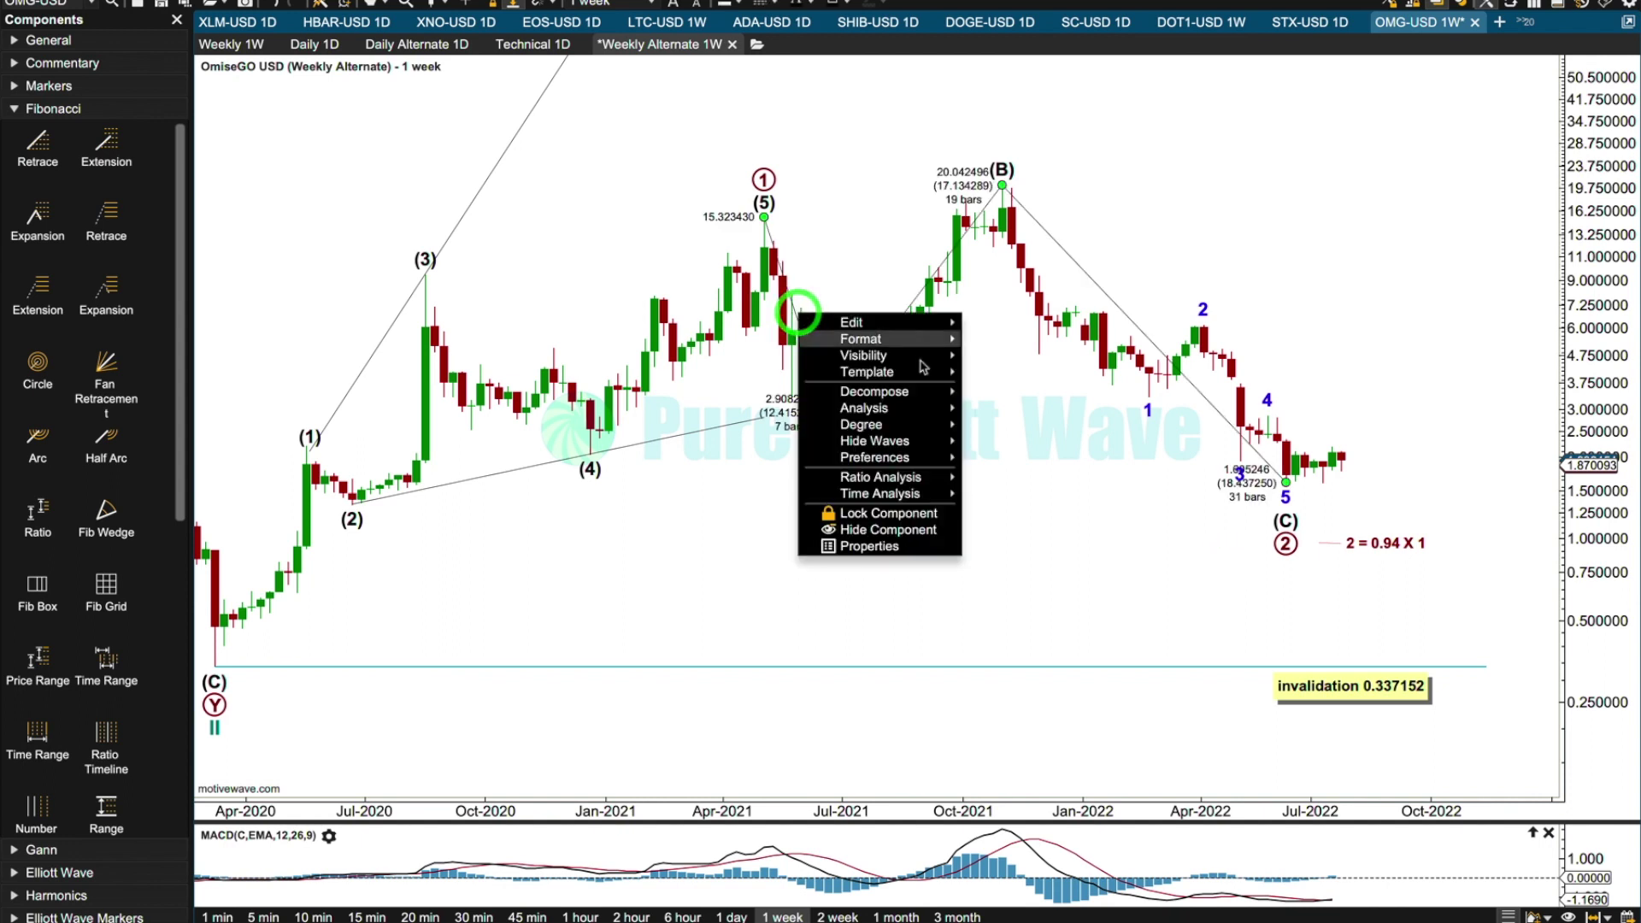
pyautogui.moveTo(881, 392)
pyautogui.click(985, 444)
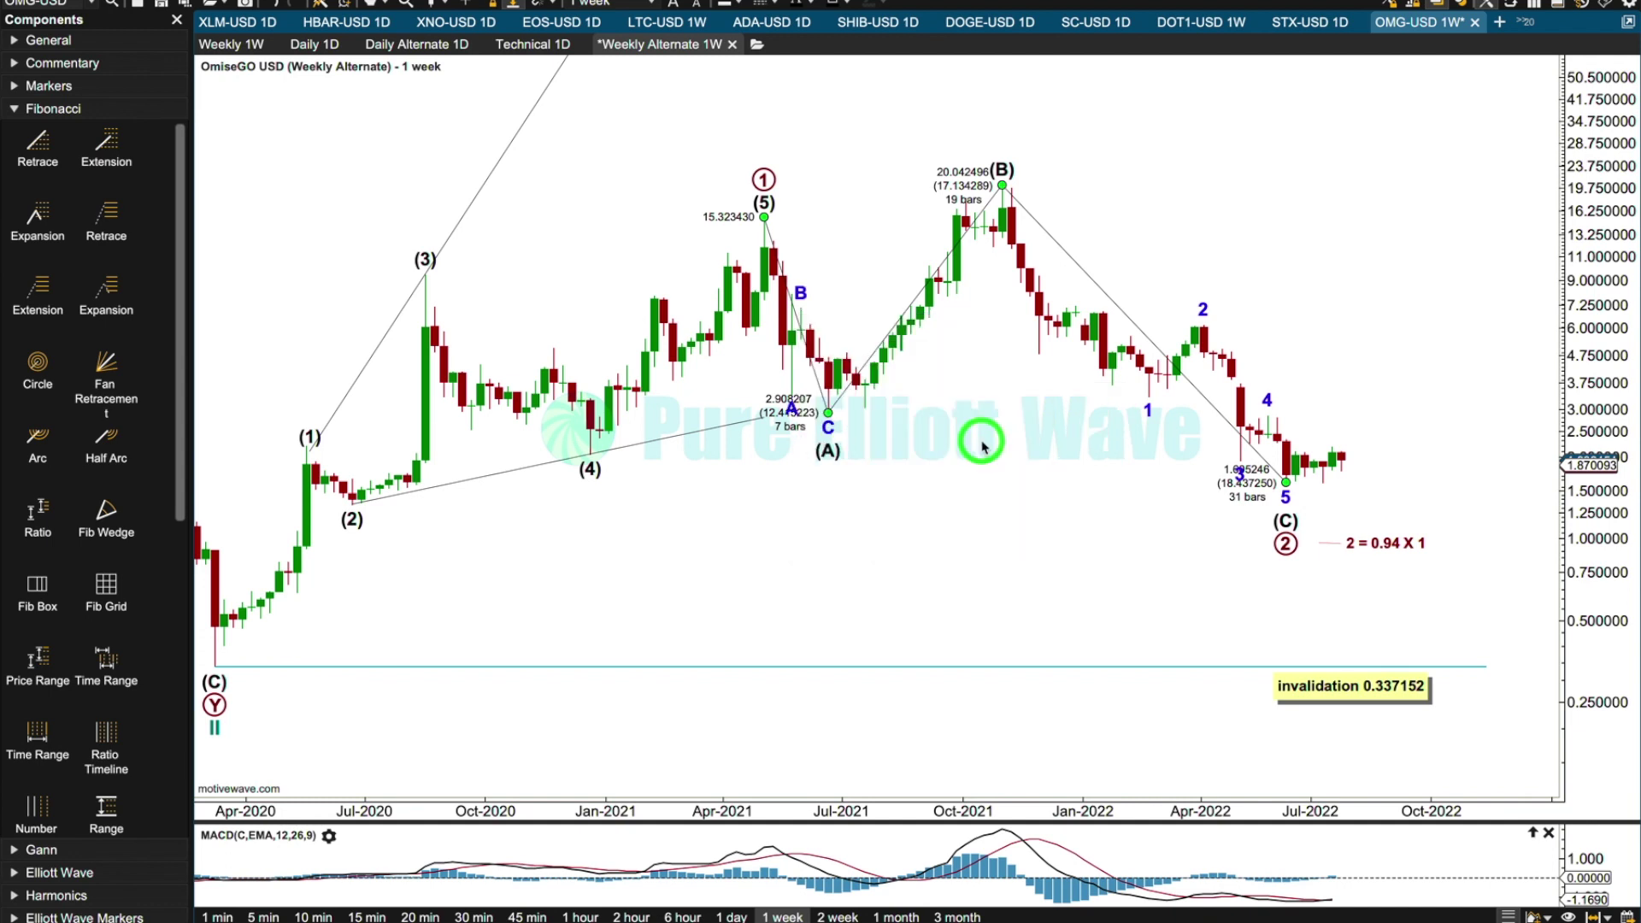
pyautogui.rightClick(901, 315)
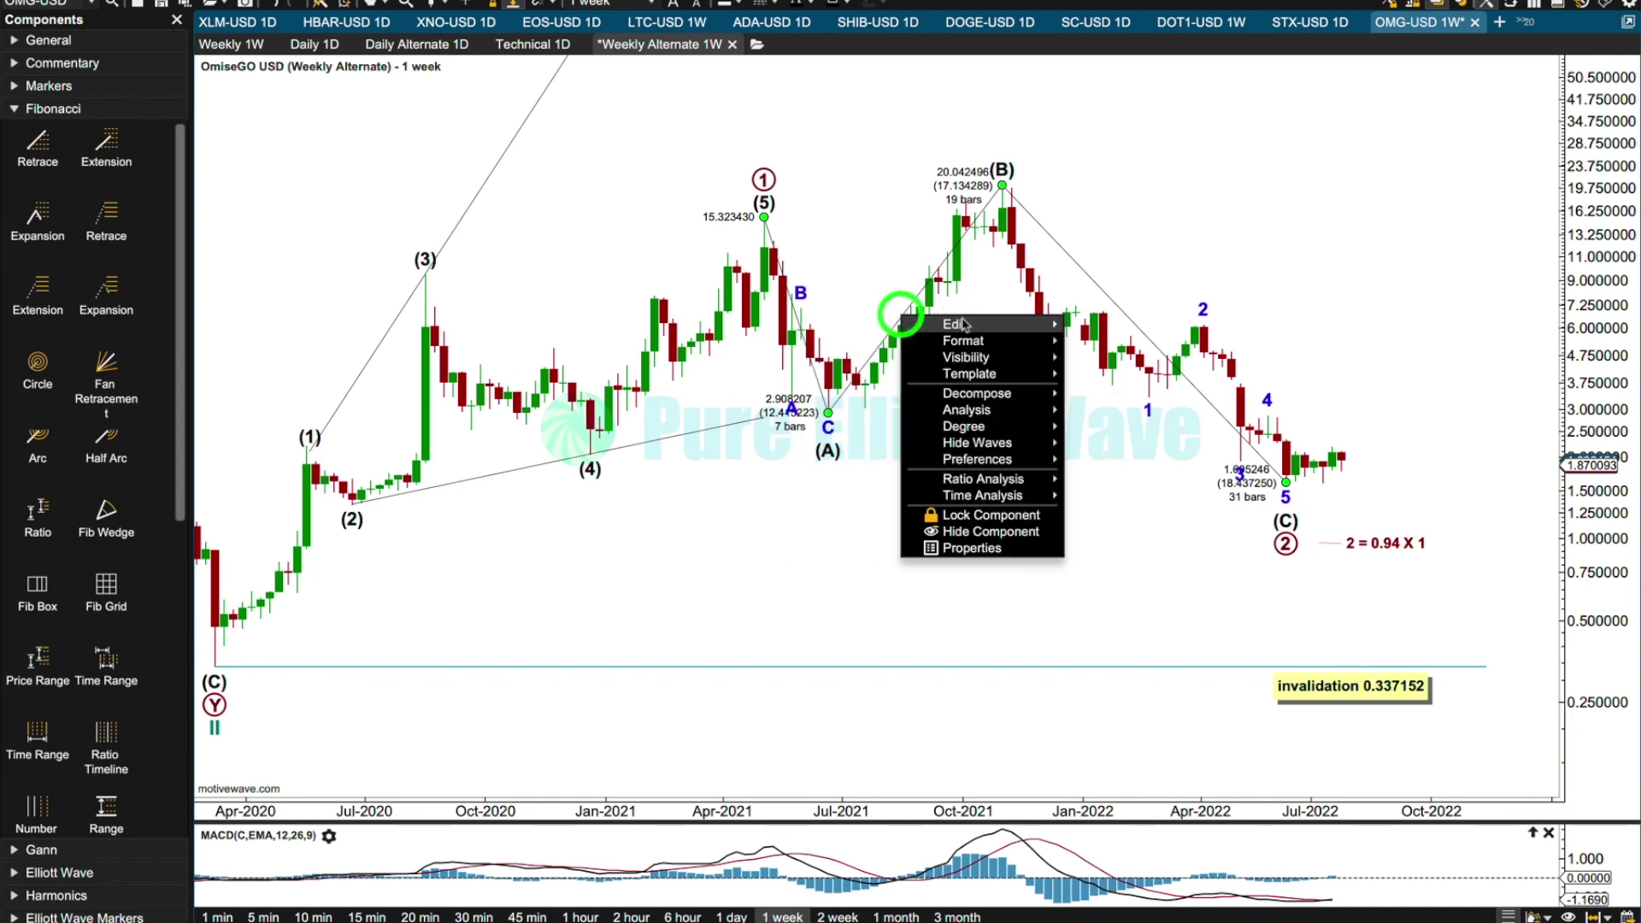
pyautogui.moveTo(949, 387)
pyautogui.click(1087, 451)
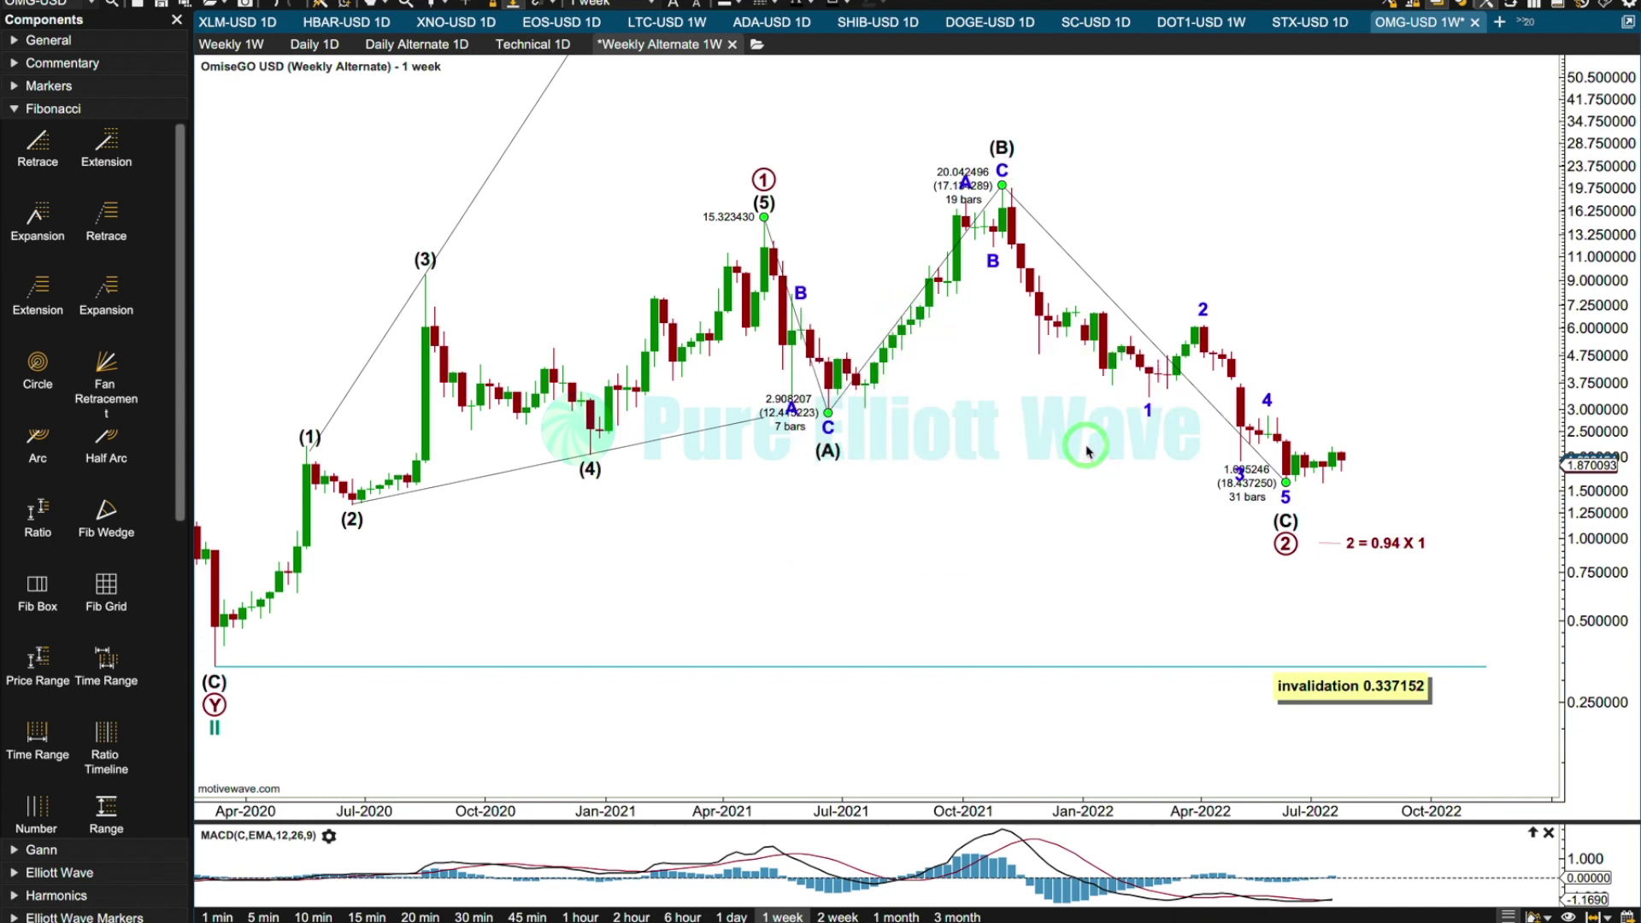
# Decompose wave A of wave (B) as an impulse with subwaves circled i to v
pyautogui.click(967, 180)
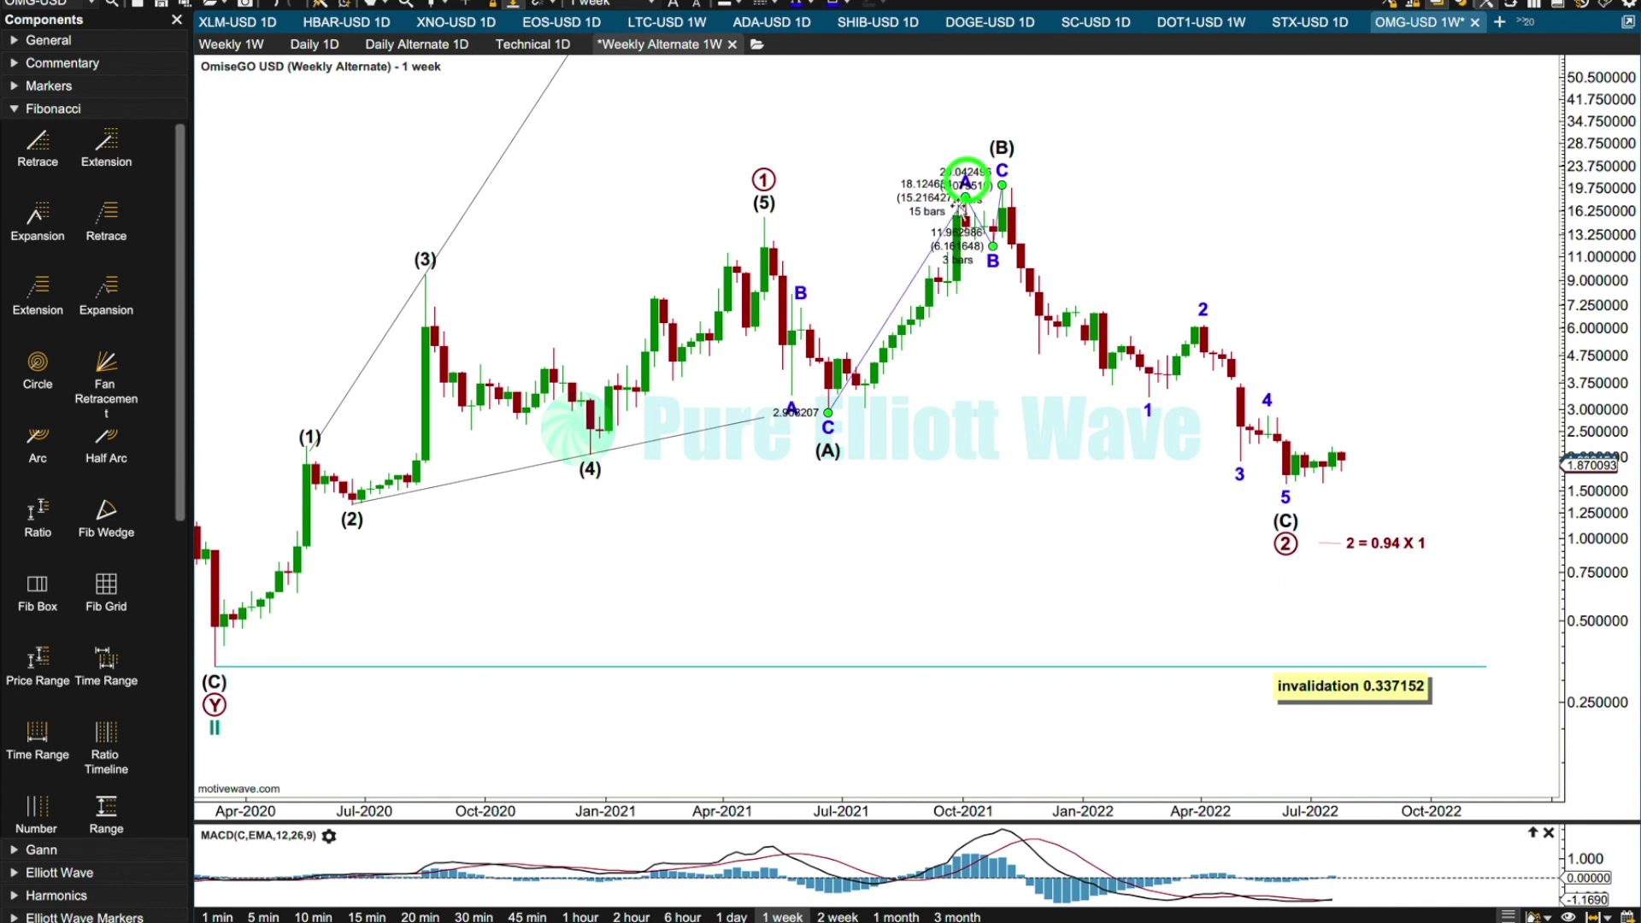
pyautogui.rightClick(920, 282)
pyautogui.moveTo(984, 356)
pyautogui.click(1111, 395)
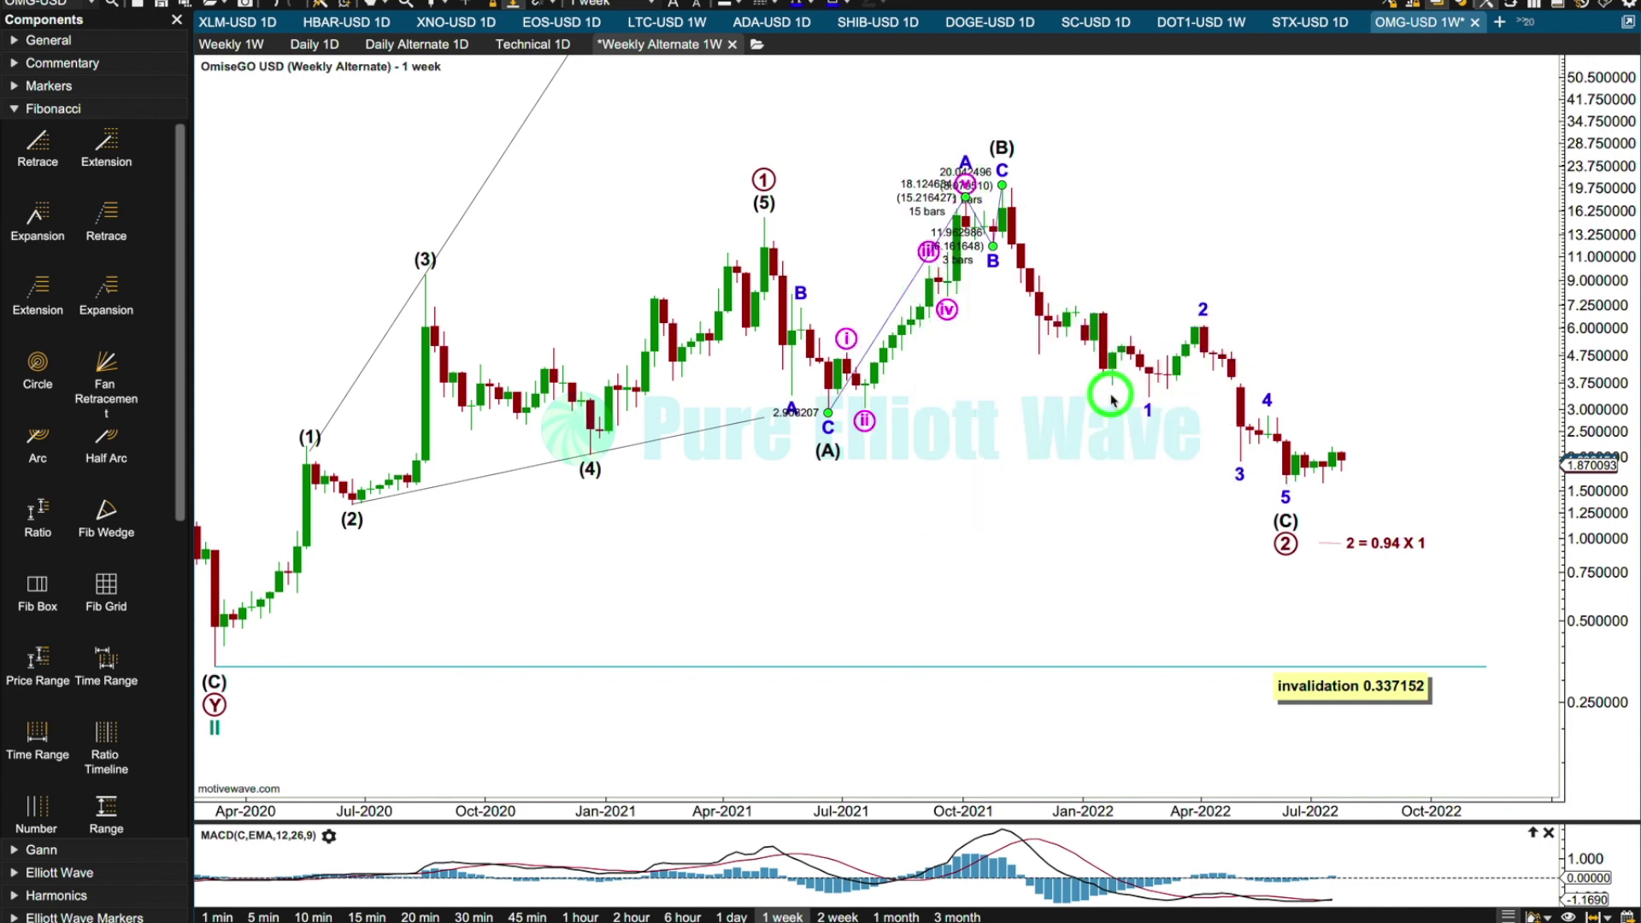
pyautogui.click(938, 152)
pyautogui.click(1000, 239)
pyautogui.click(1027, 187)
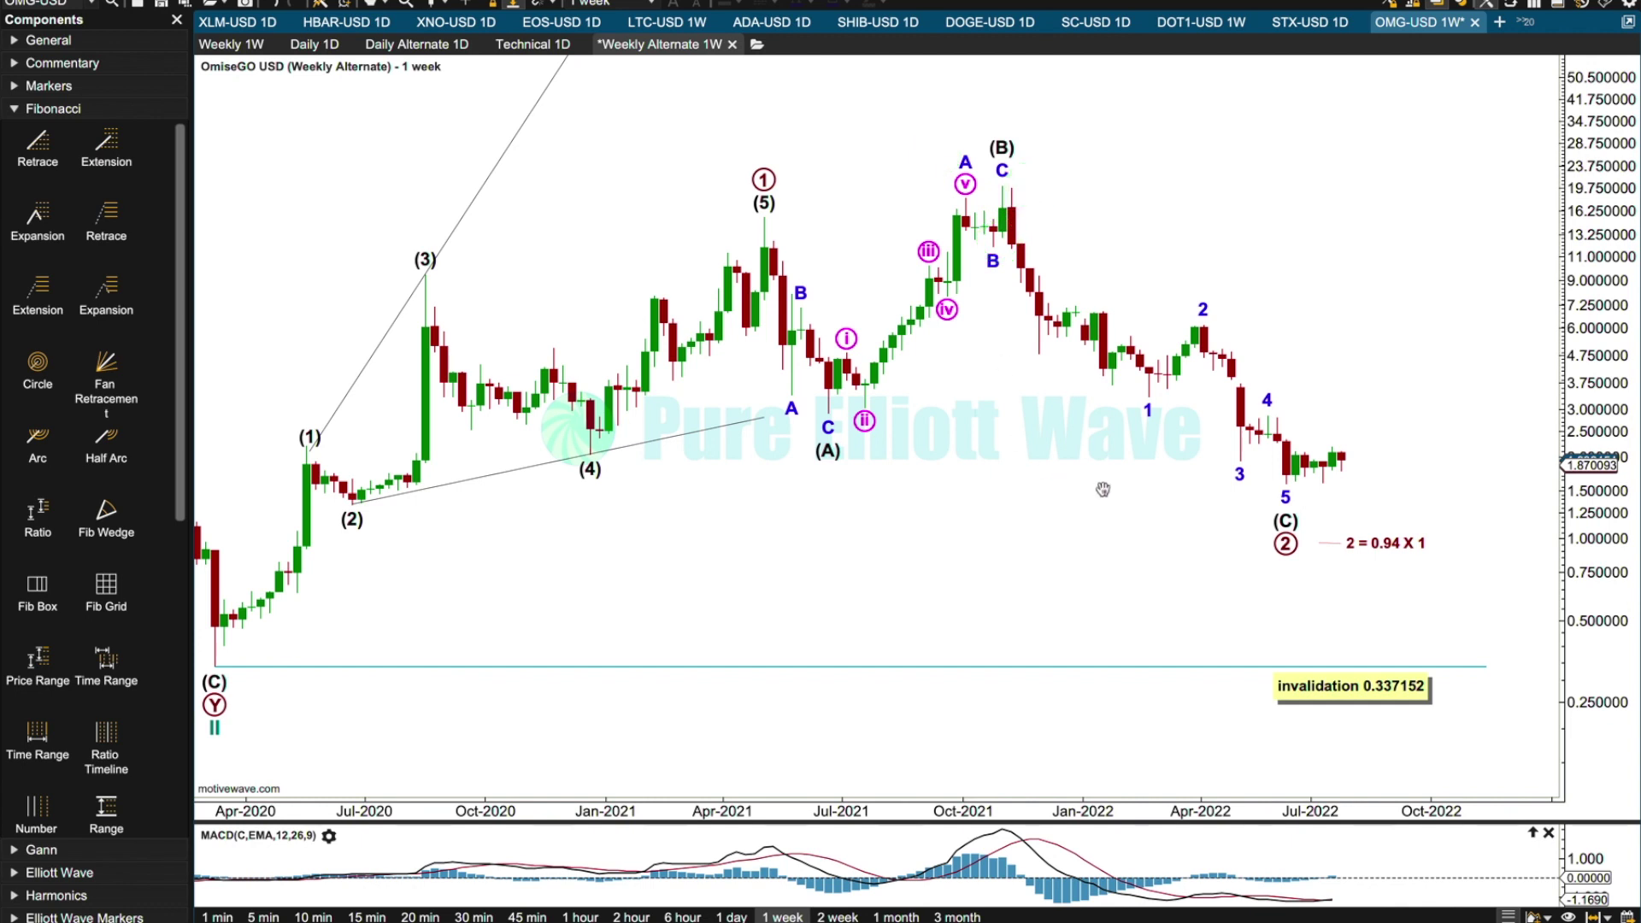
# Extend the end of wave (C) down to about 1.145, placing wave 3 at the June 2022 low and wave 4 at the July 2022 high
pyautogui.moveTo(1388, 546); pyautogui.dragTo(1444, 573)
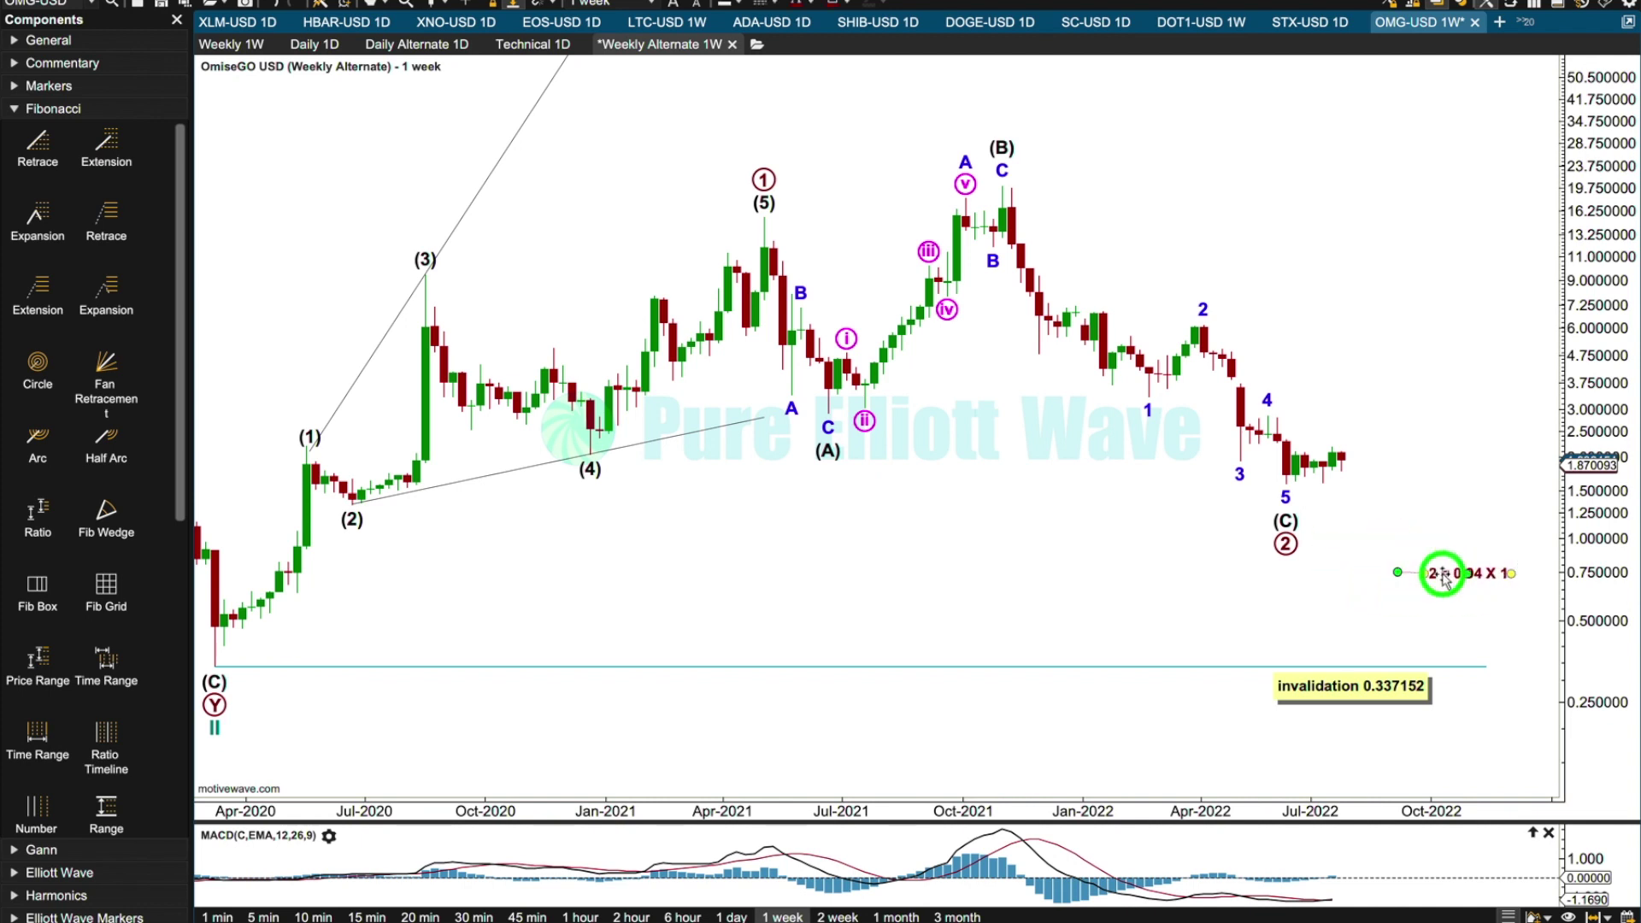
pyautogui.moveTo(1297, 544); pyautogui.dragTo(1378, 522)
pyautogui.click(1238, 472)
pyautogui.moveTo(1239, 472); pyautogui.dragTo(1285, 483)
pyautogui.moveTo(1282, 420); pyautogui.dragTo(1334, 451)
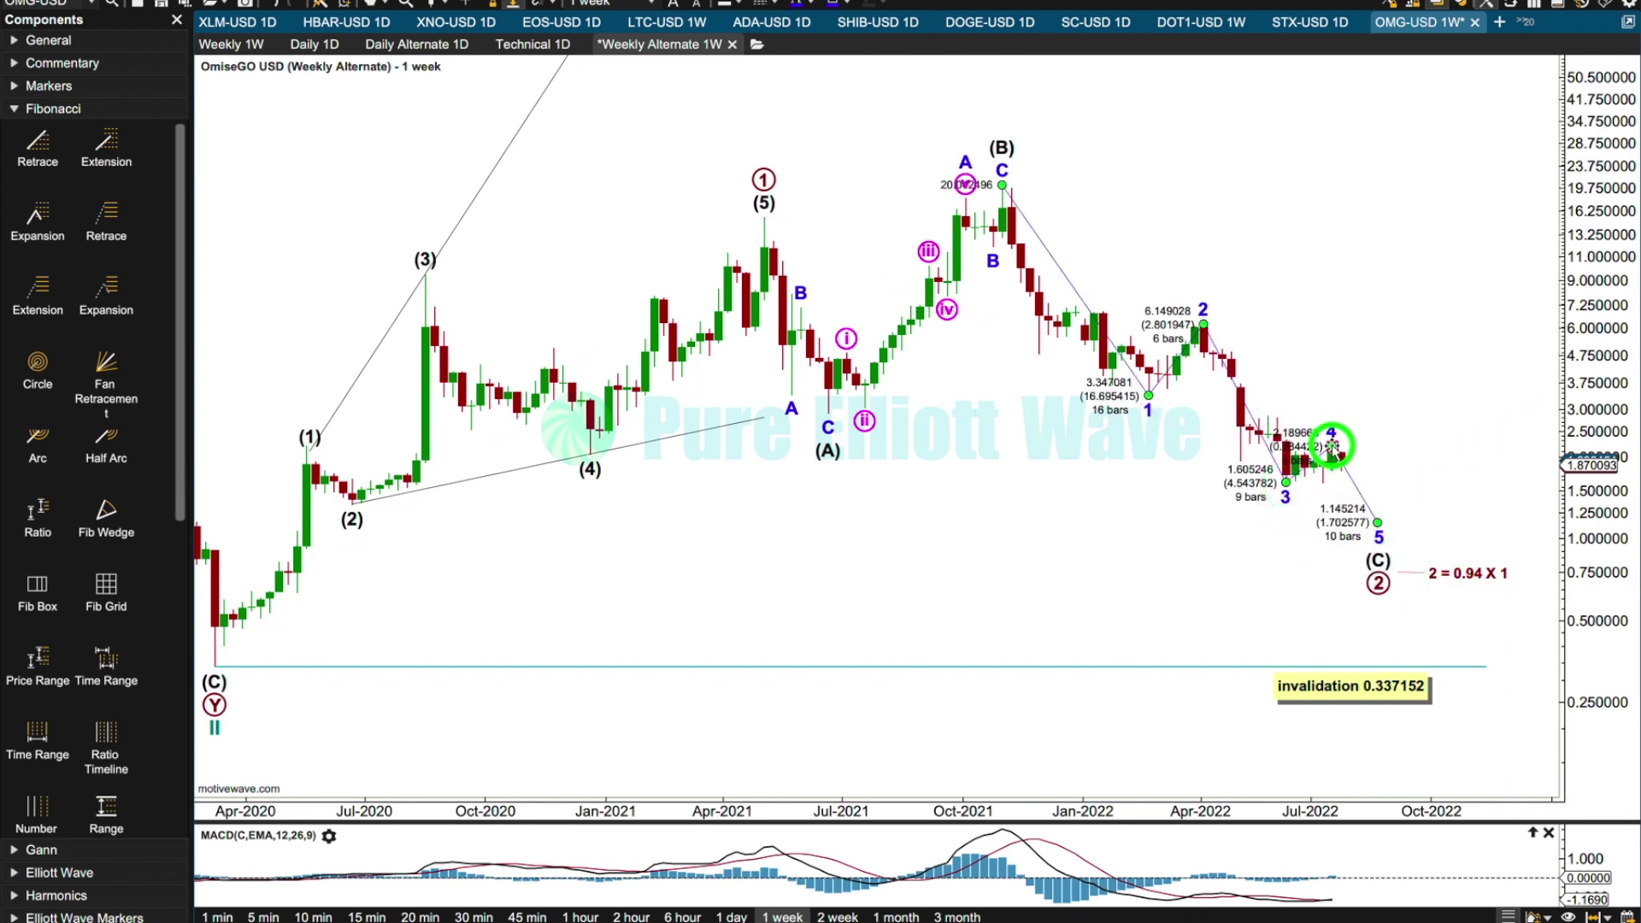
# Within wave (C), place wave 1 at the 4.829830 low and wave 2 at the January 2022 high of 6.883644
pyautogui.click(1149, 397)
pyautogui.moveTo(1149, 397); pyautogui.dragTo(1111, 385)
pyautogui.moveTo(1204, 326); pyautogui.dragTo(1103, 312)
pyautogui.moveTo(1105, 385); pyautogui.dragTo(1039, 353)
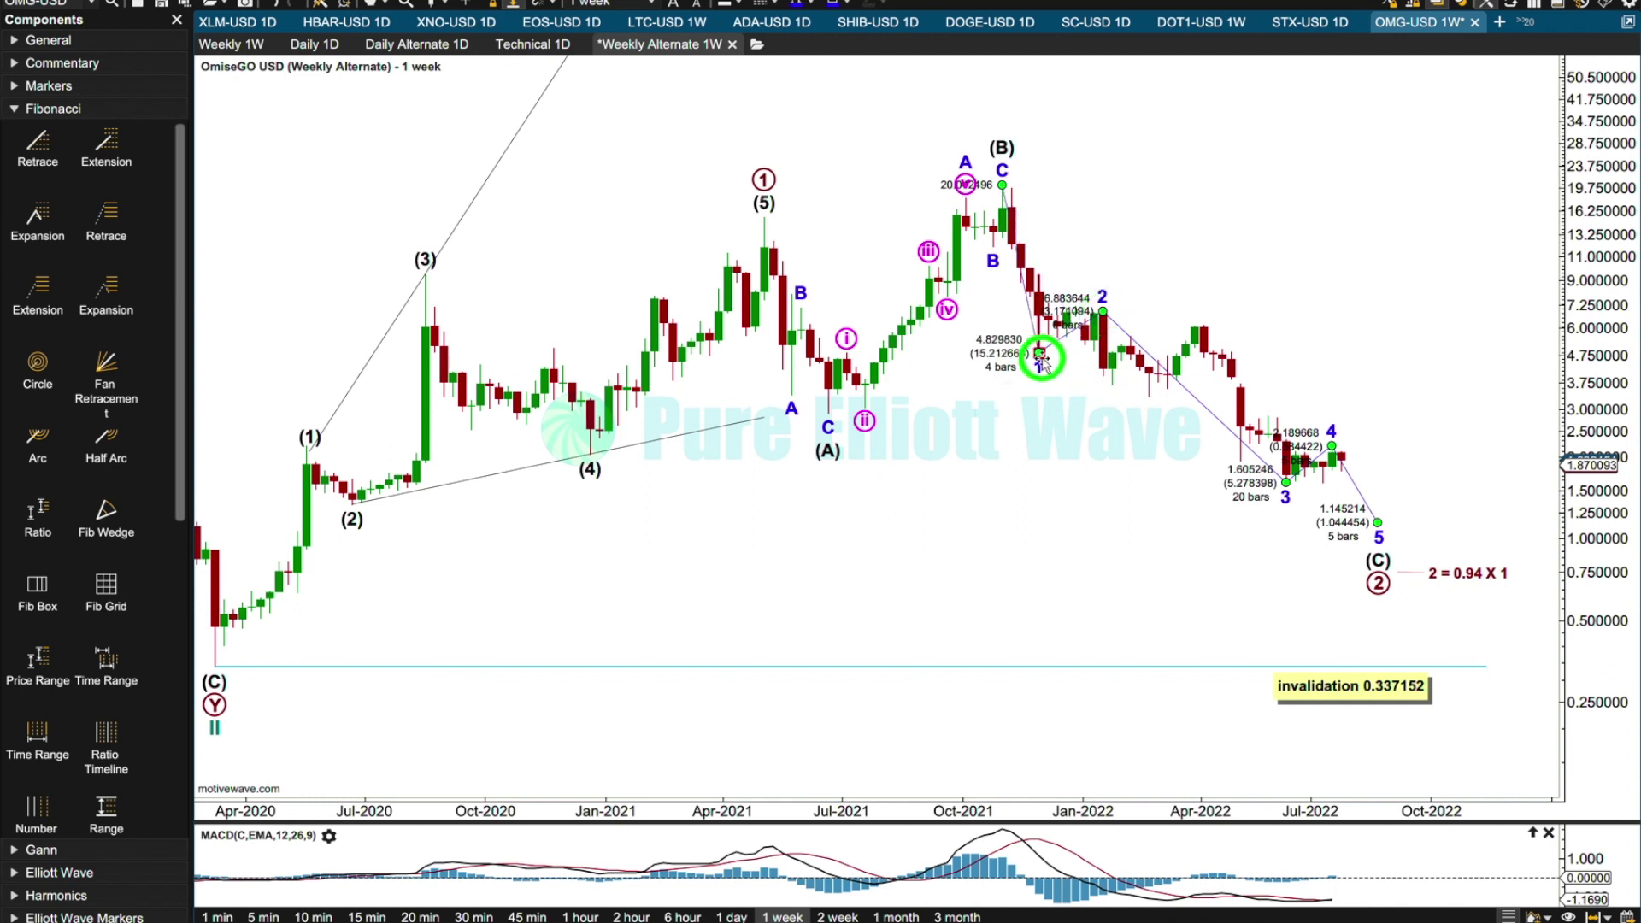
# Decompose wave 3 of wave (C) as an impulse, placing circled wave i at the January 2022 low
pyautogui.rightClick(1196, 398)
pyautogui.moveTo(1300, 510)
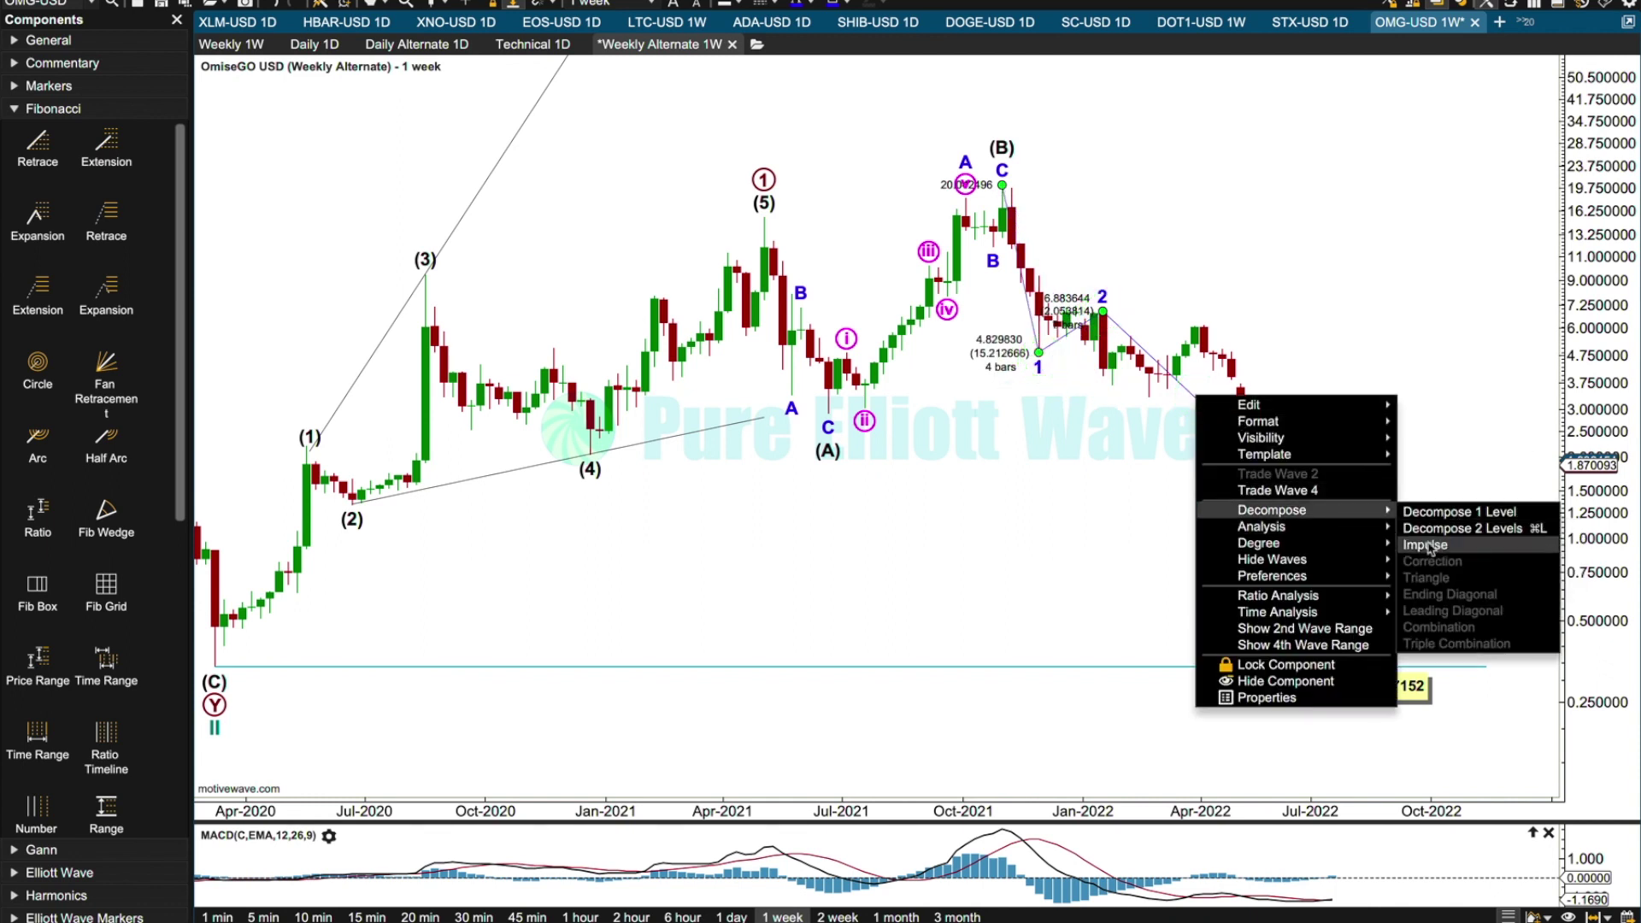
pyautogui.click(1426, 545)
pyautogui.click(1148, 410)
pyautogui.moveTo(1148, 411); pyautogui.dragTo(1111, 385)
pyautogui.click(1287, 405)
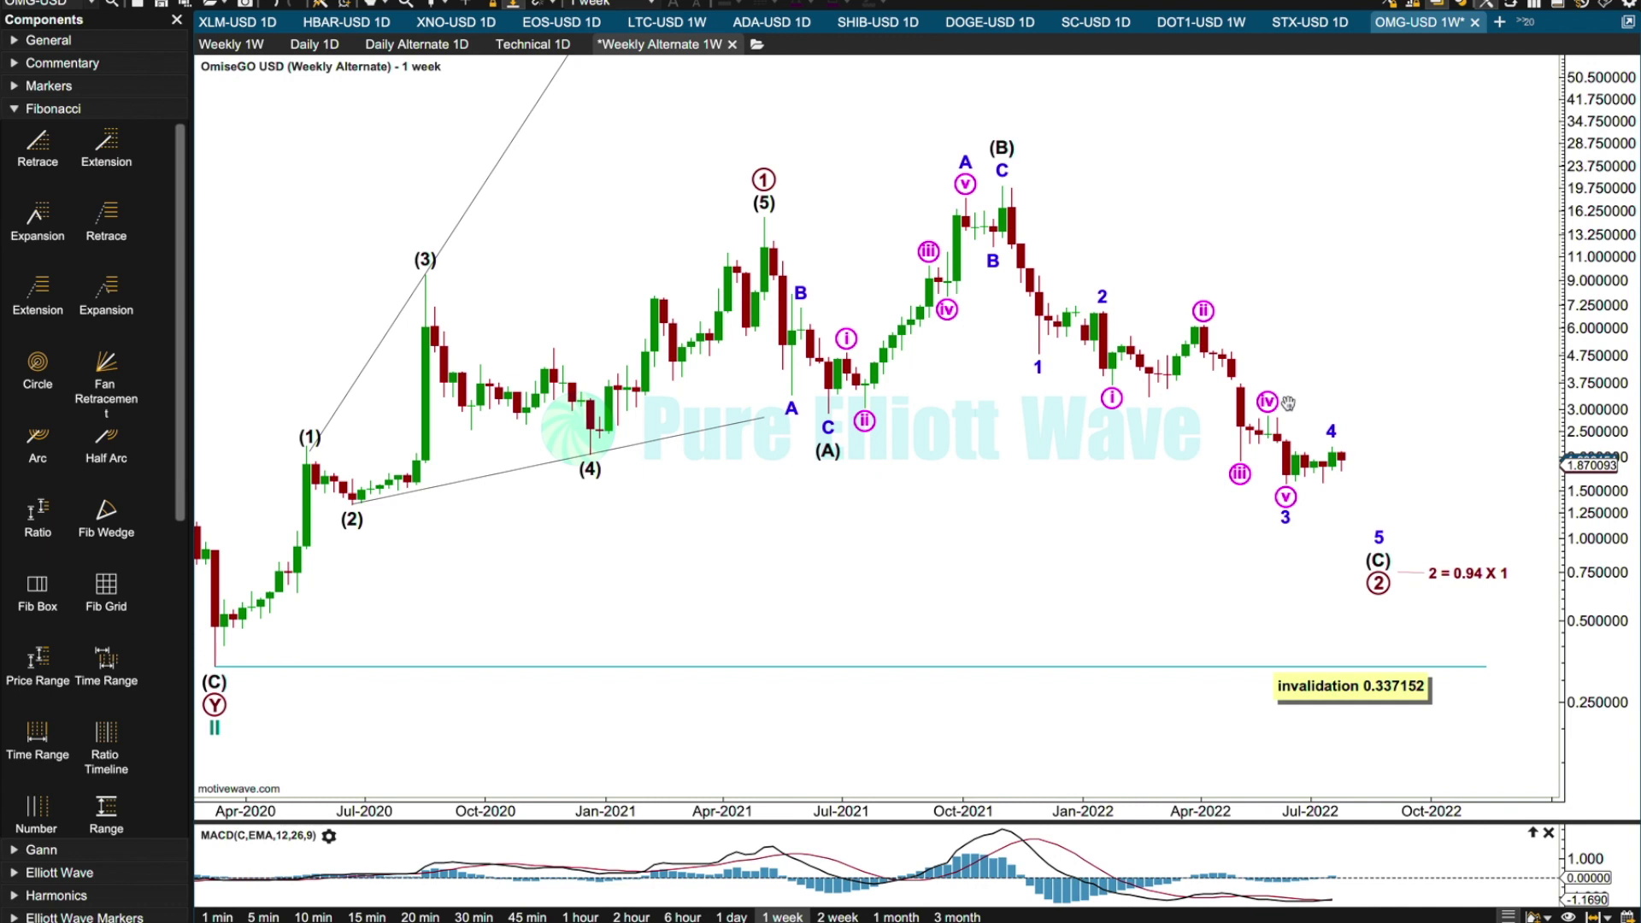
pyautogui.click(1379, 520)
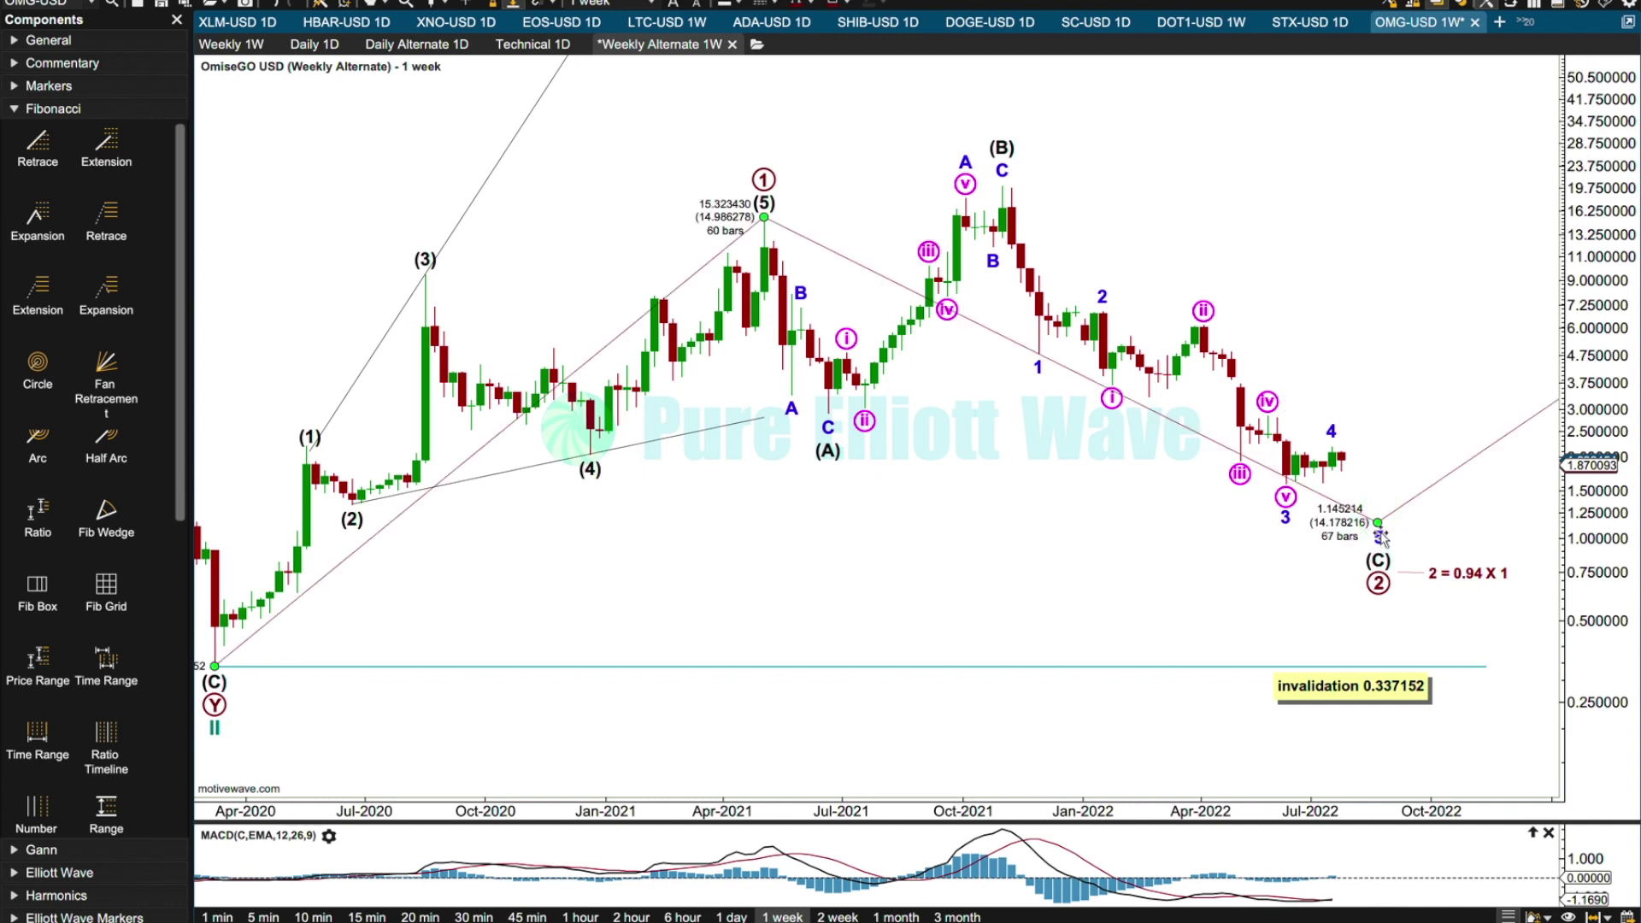
pyautogui.click(1383, 537)
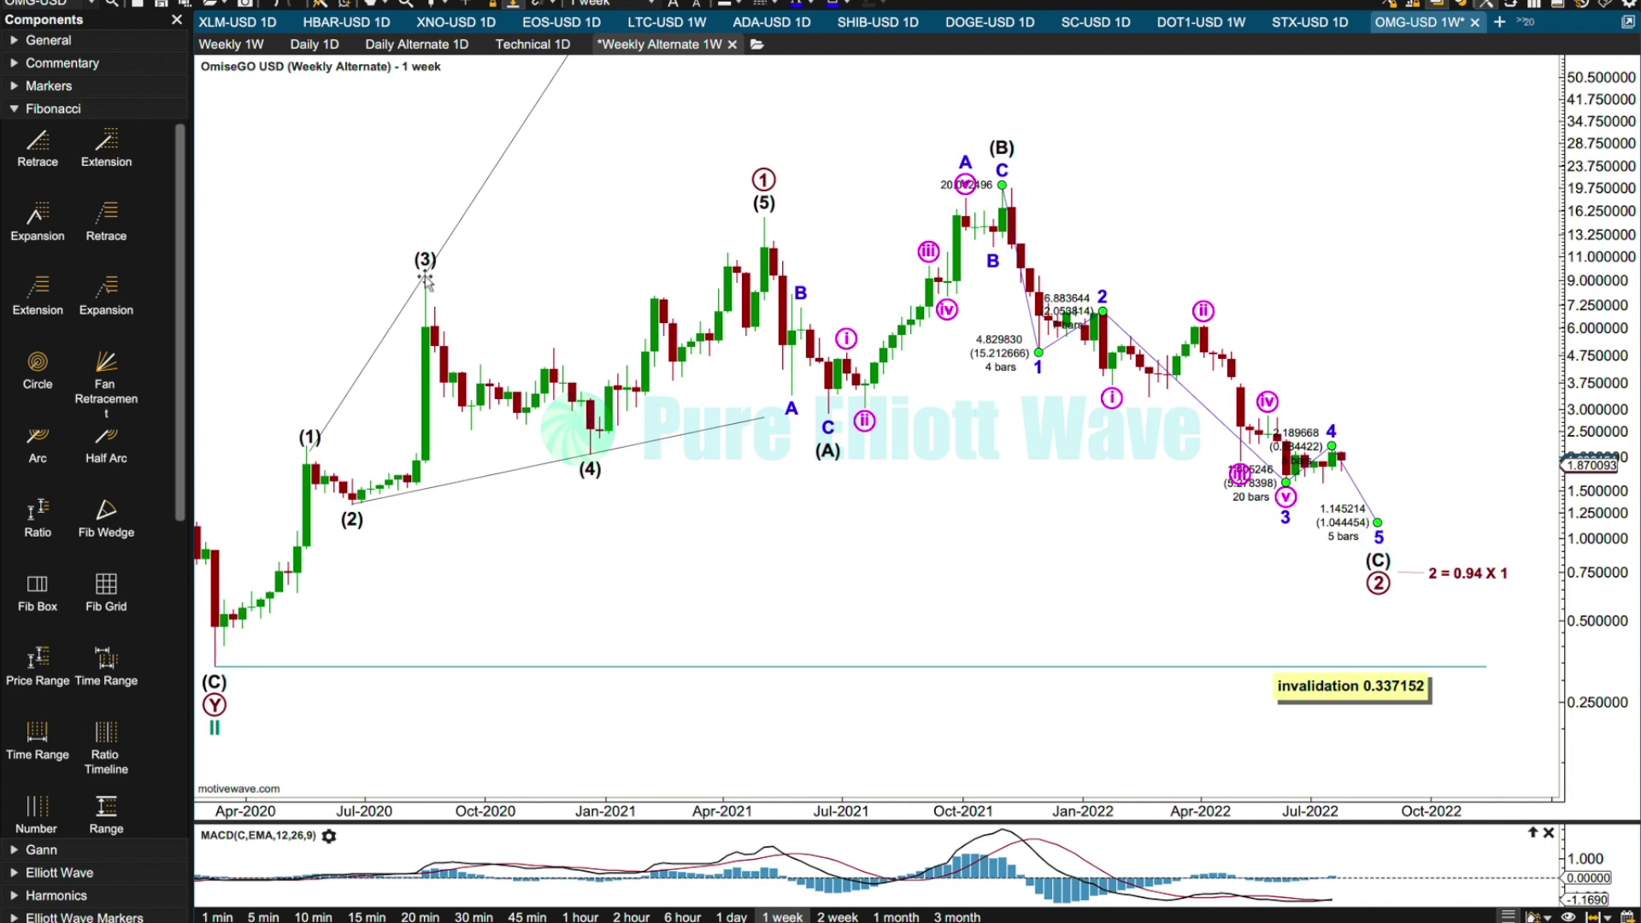
# Draw a 55-week horizontal line extending from the wave 1 low at 4.829830
pyautogui.click(66, 41)
pyautogui.click(41, 374)
pyautogui.moveTo(1254, 354)
pyautogui.mouseDown()
pyautogui.moveTo(1620, 355)
pyautogui.moveTo(1546, 355)
pyautogui.mouseUp()
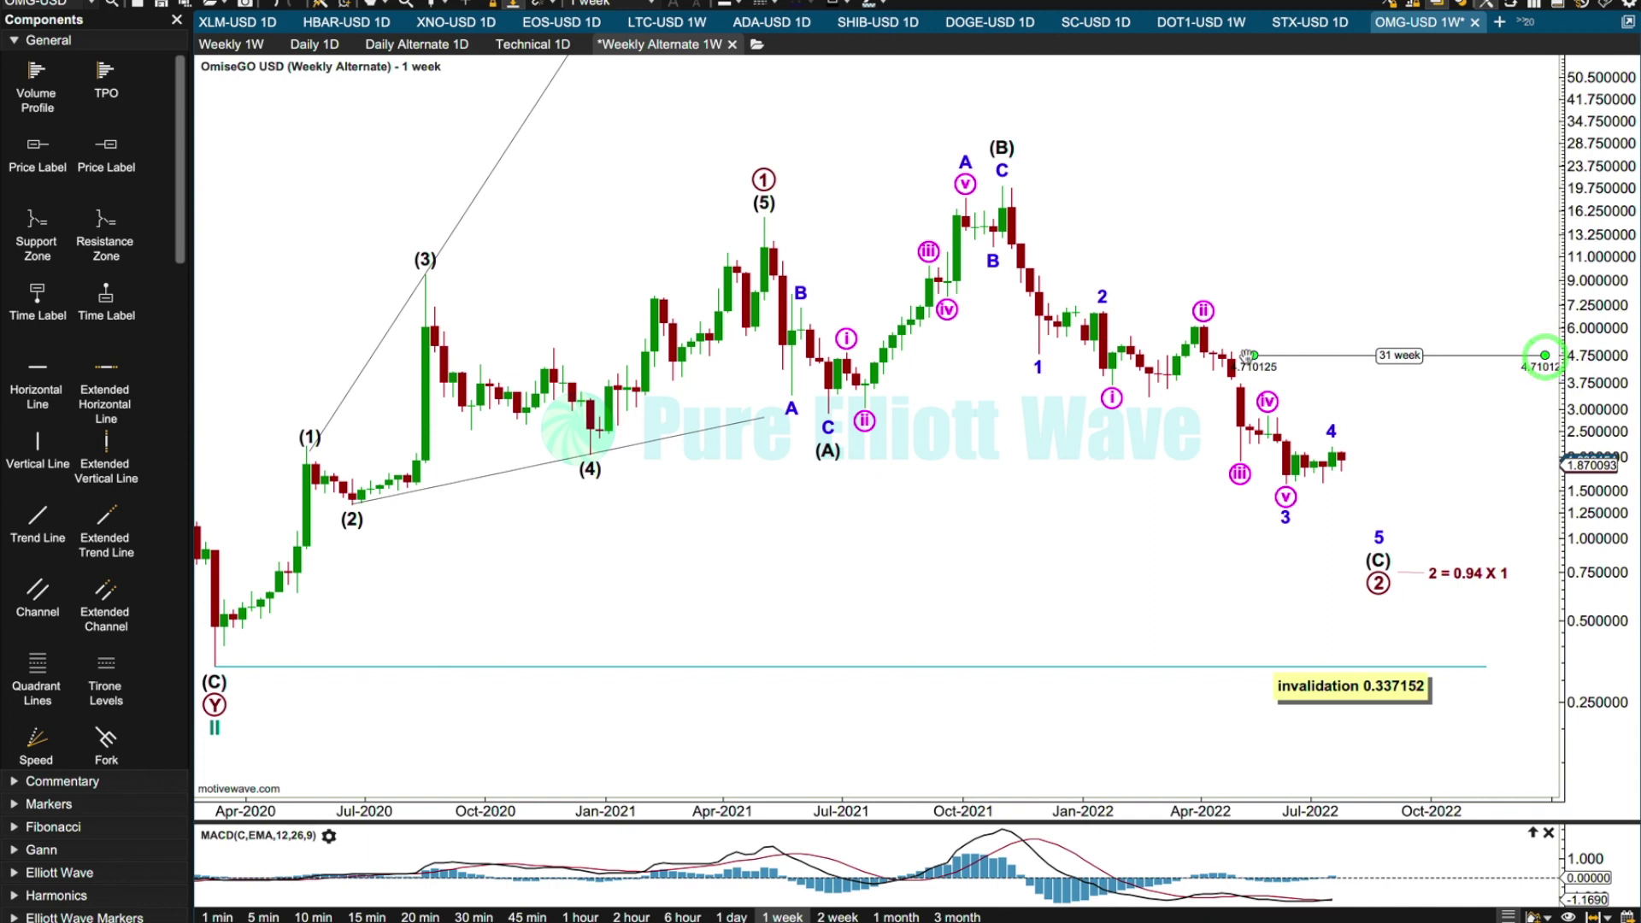
pyautogui.moveTo(1248, 355); pyautogui.dragTo(1040, 353)
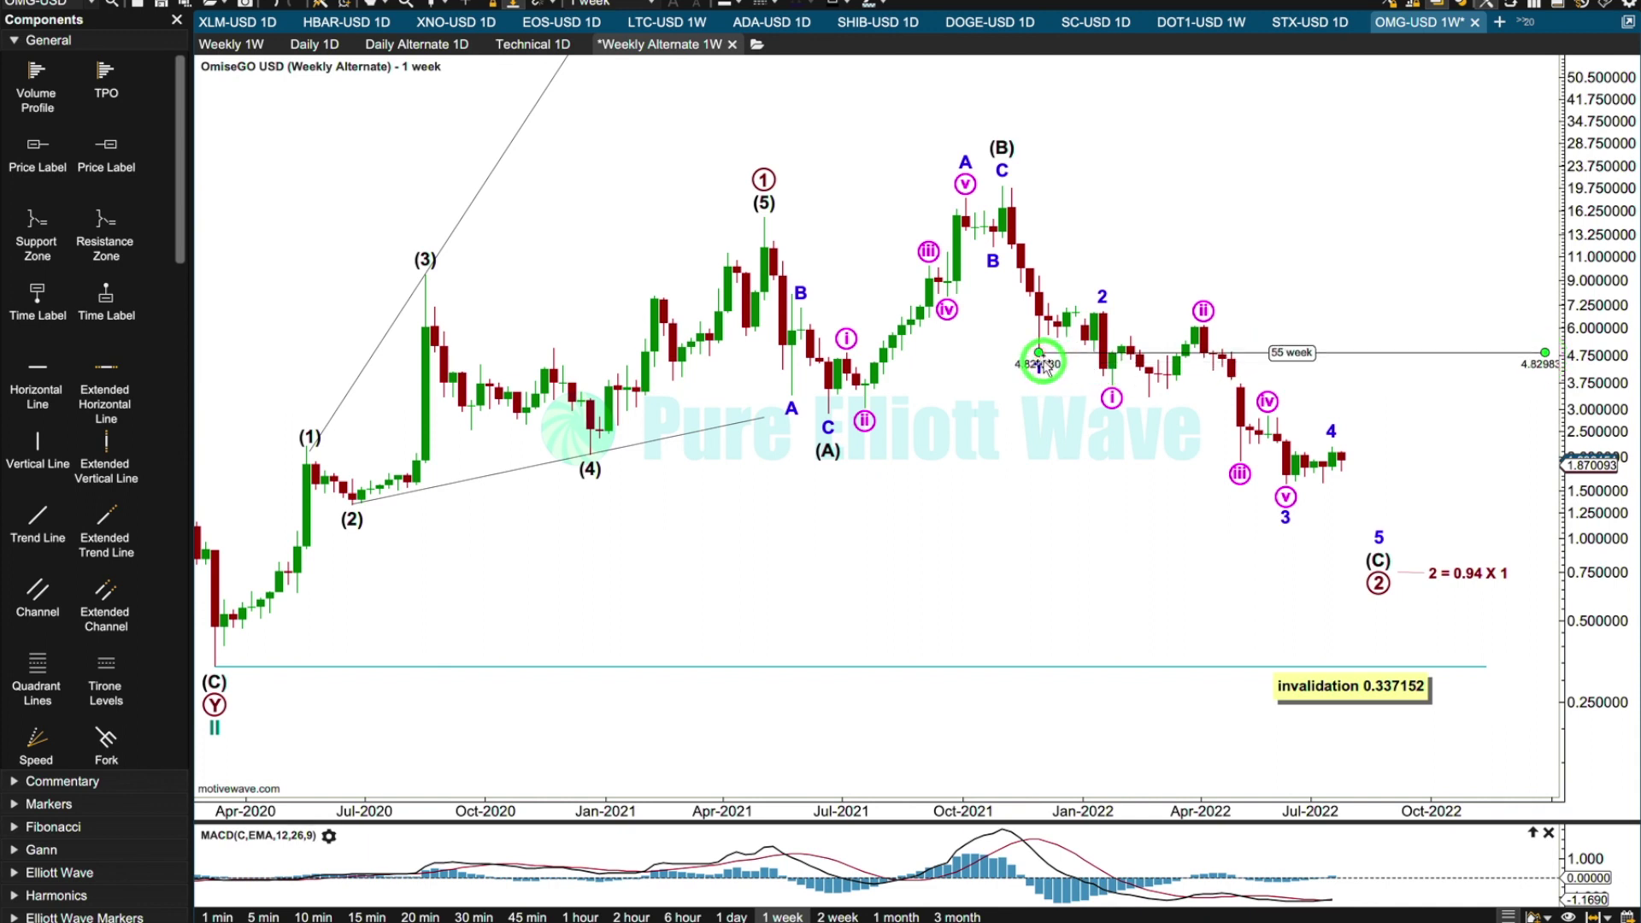
# Format the horizontal line at wave 1 with a teal color and a 0.5 line width
pyautogui.click(834, 2)
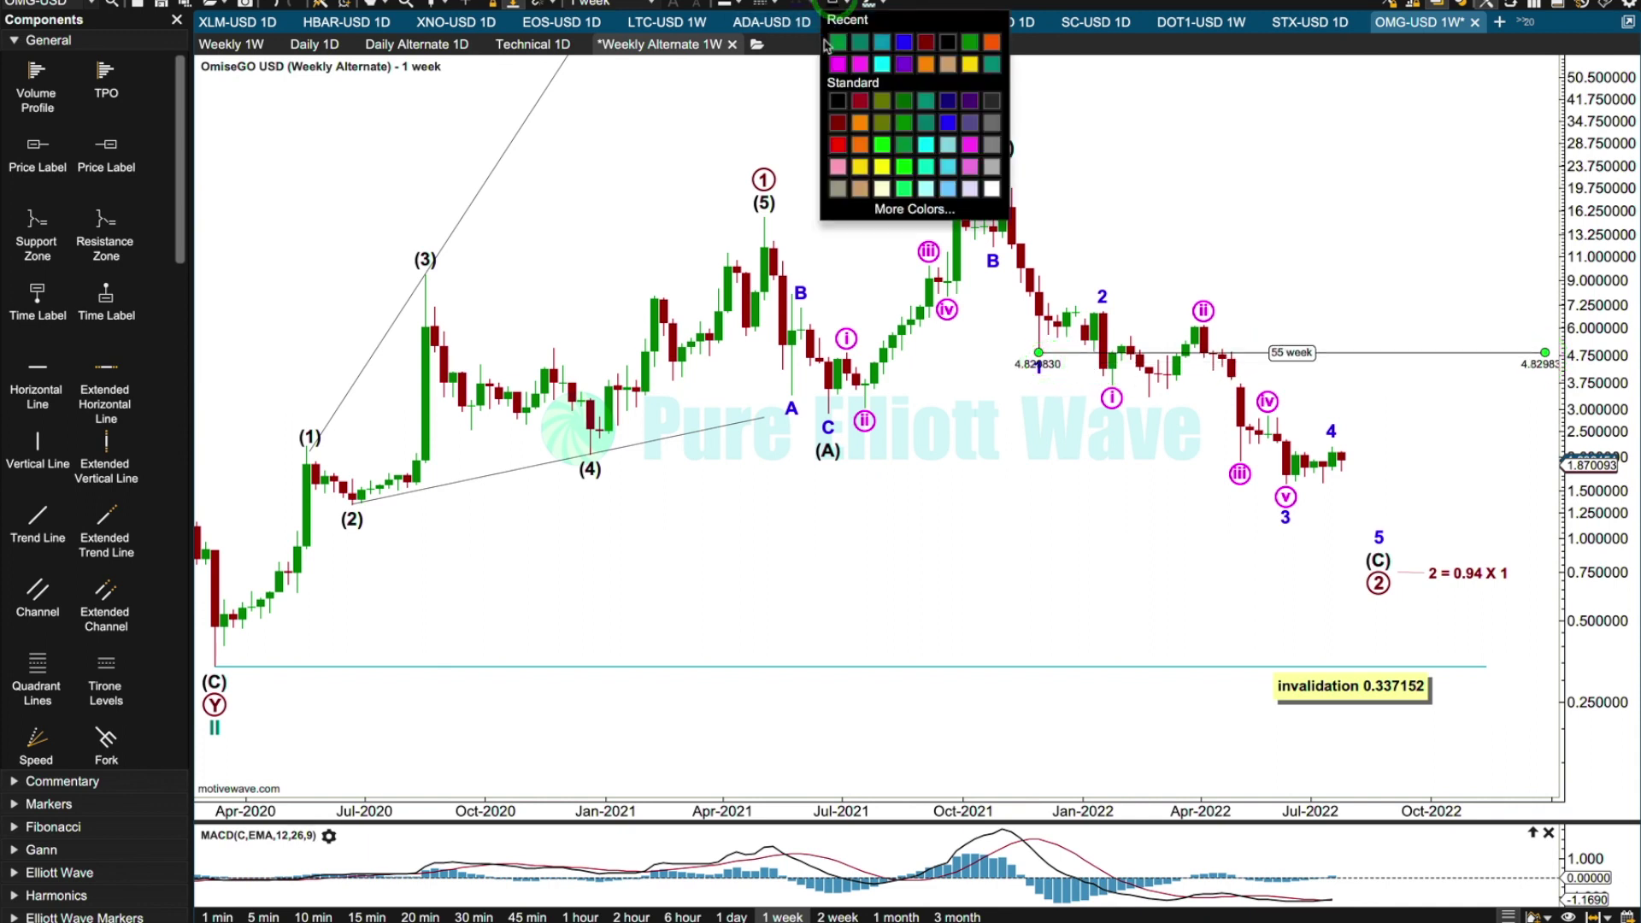
pyautogui.click(862, 42)
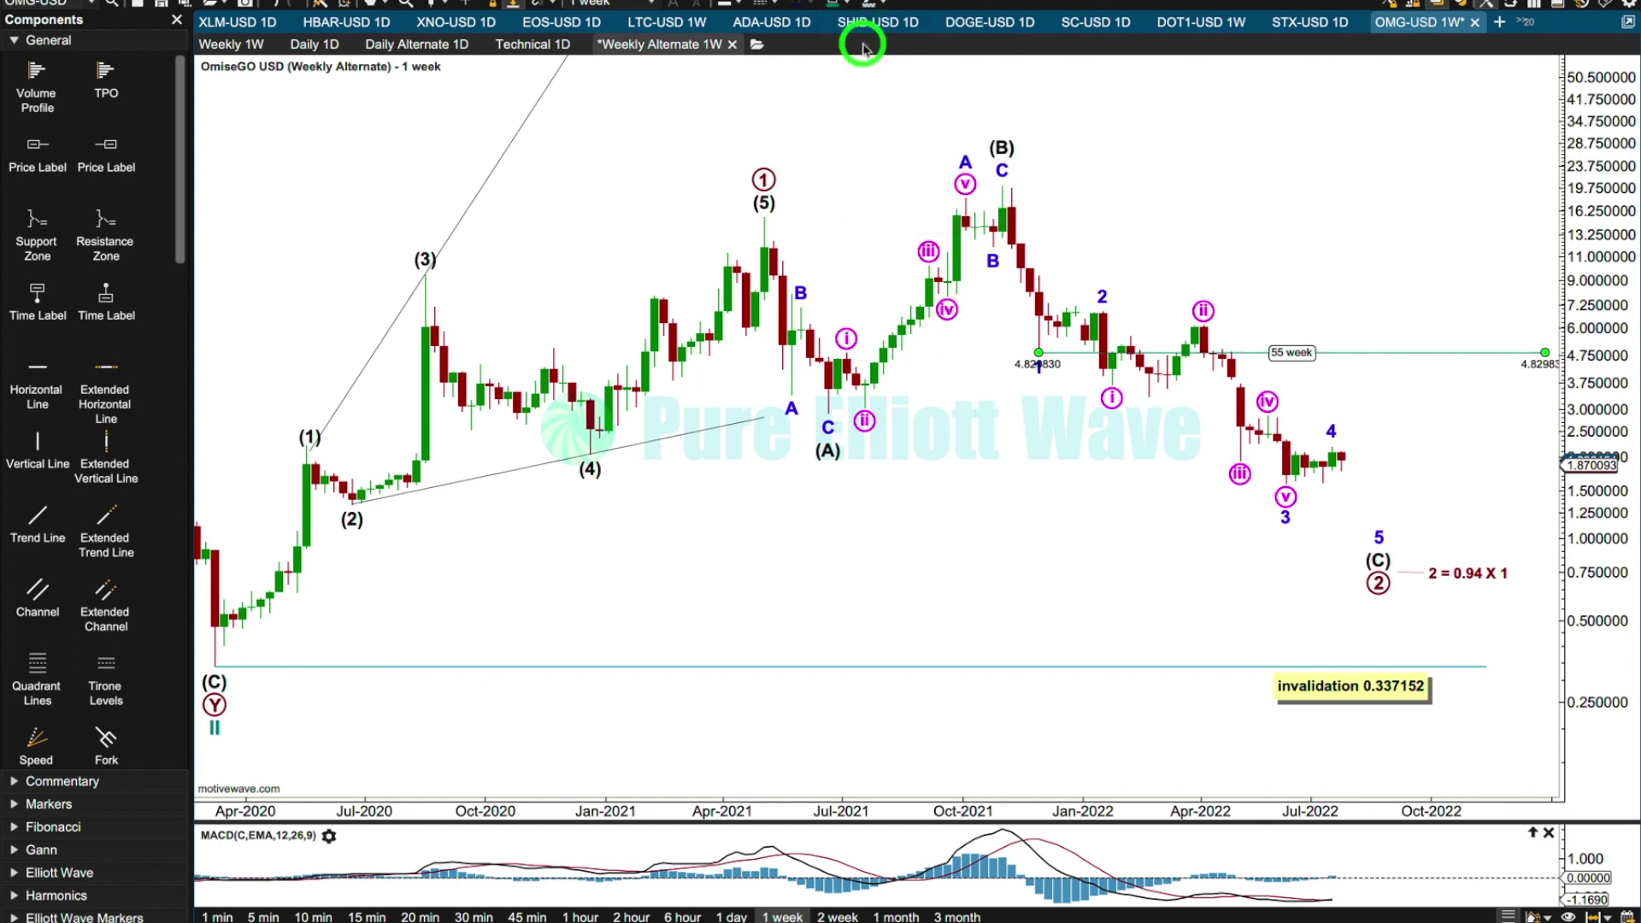
pyautogui.click(727, 5)
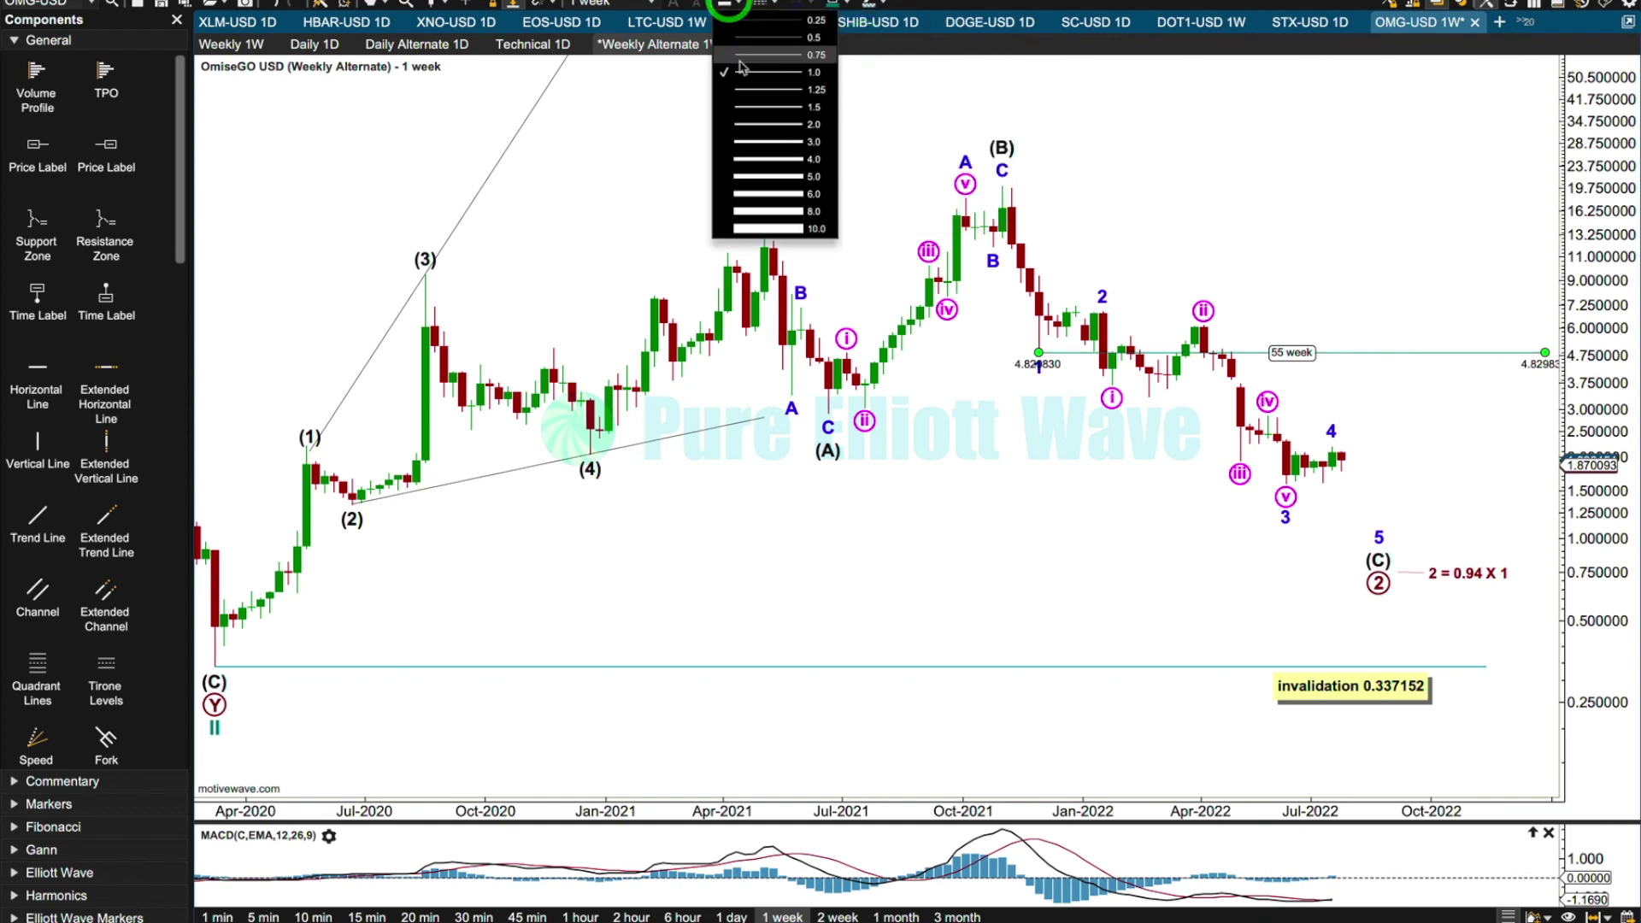
pyautogui.click(740, 38)
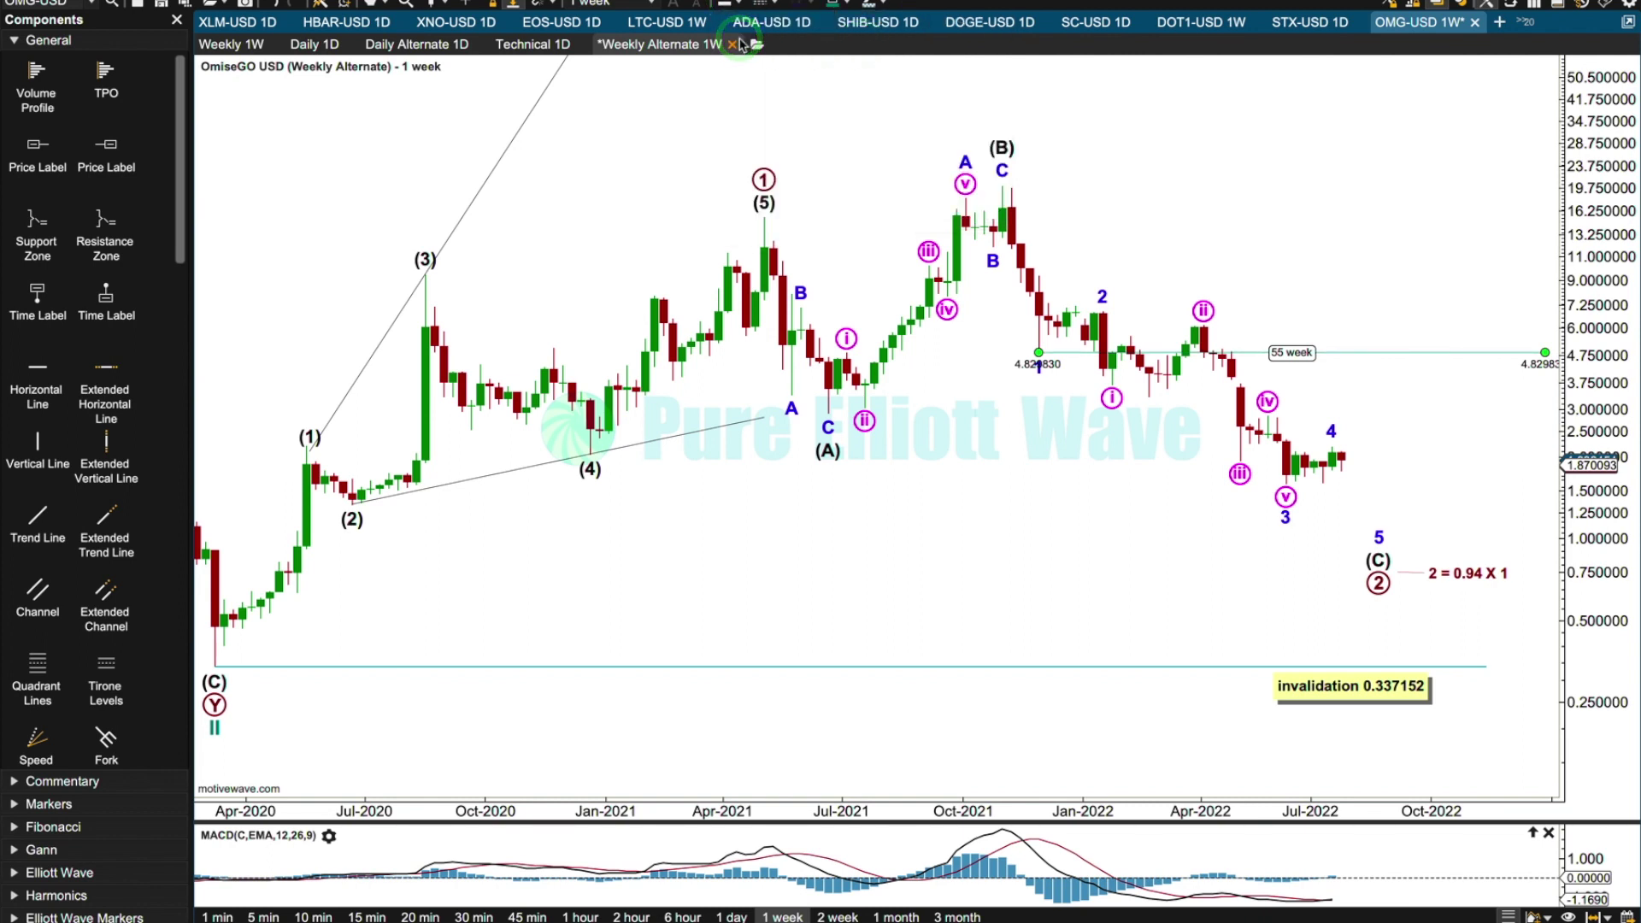
# Add a note reading "invalidated 4.829830" and place it just above the far end of the wave 1 line
pyautogui.click(89, 780)
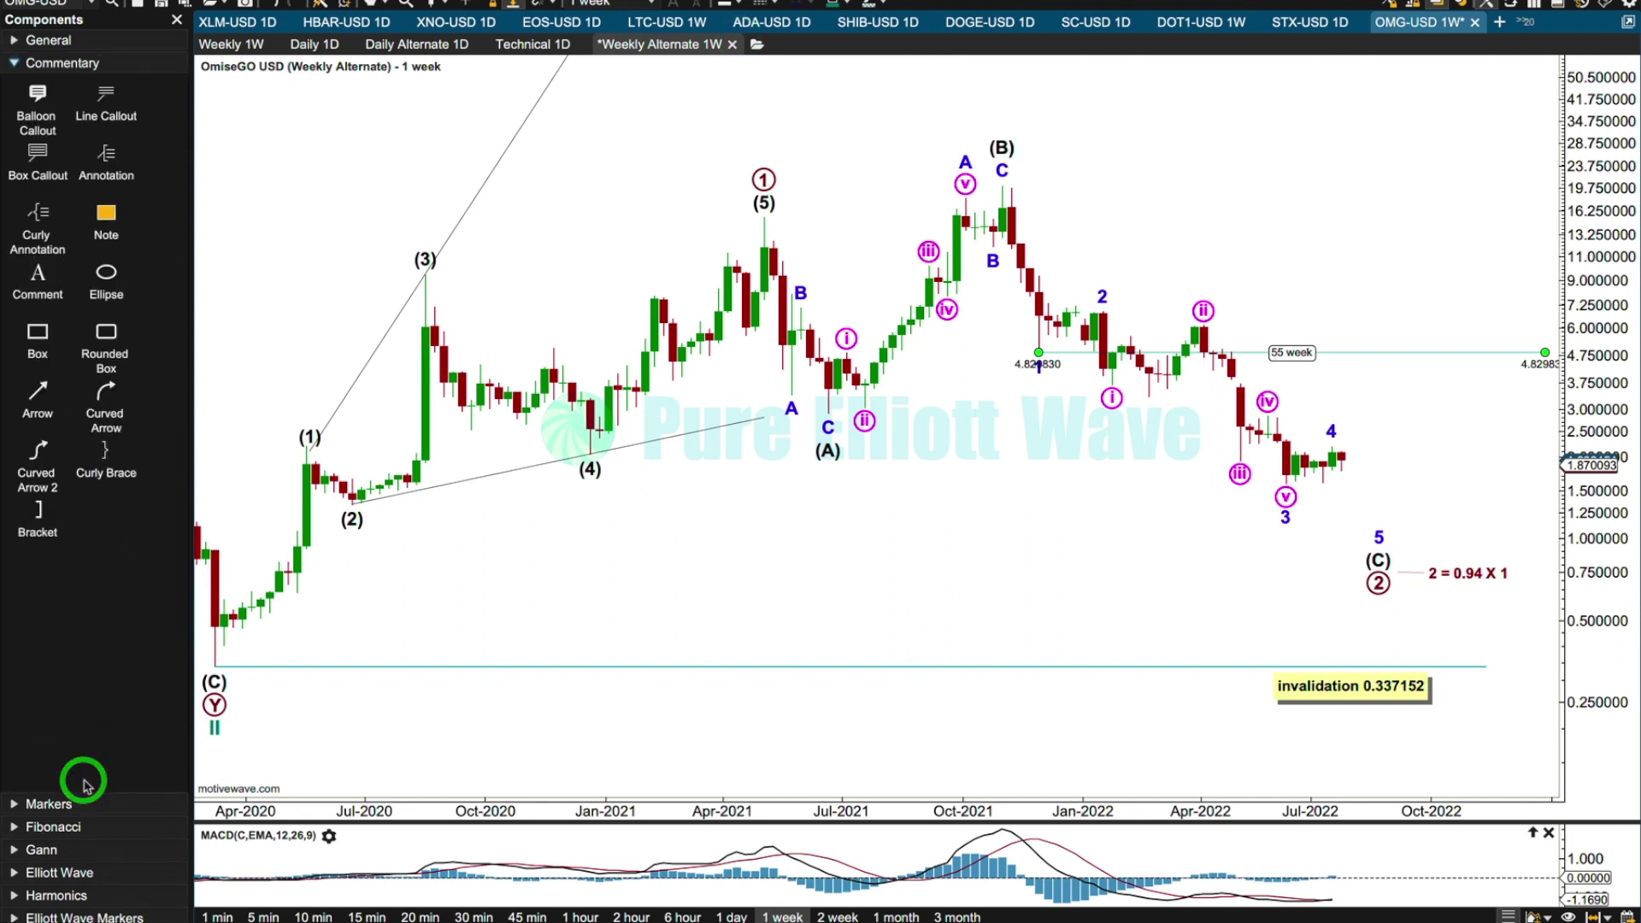
pyautogui.click(111, 222)
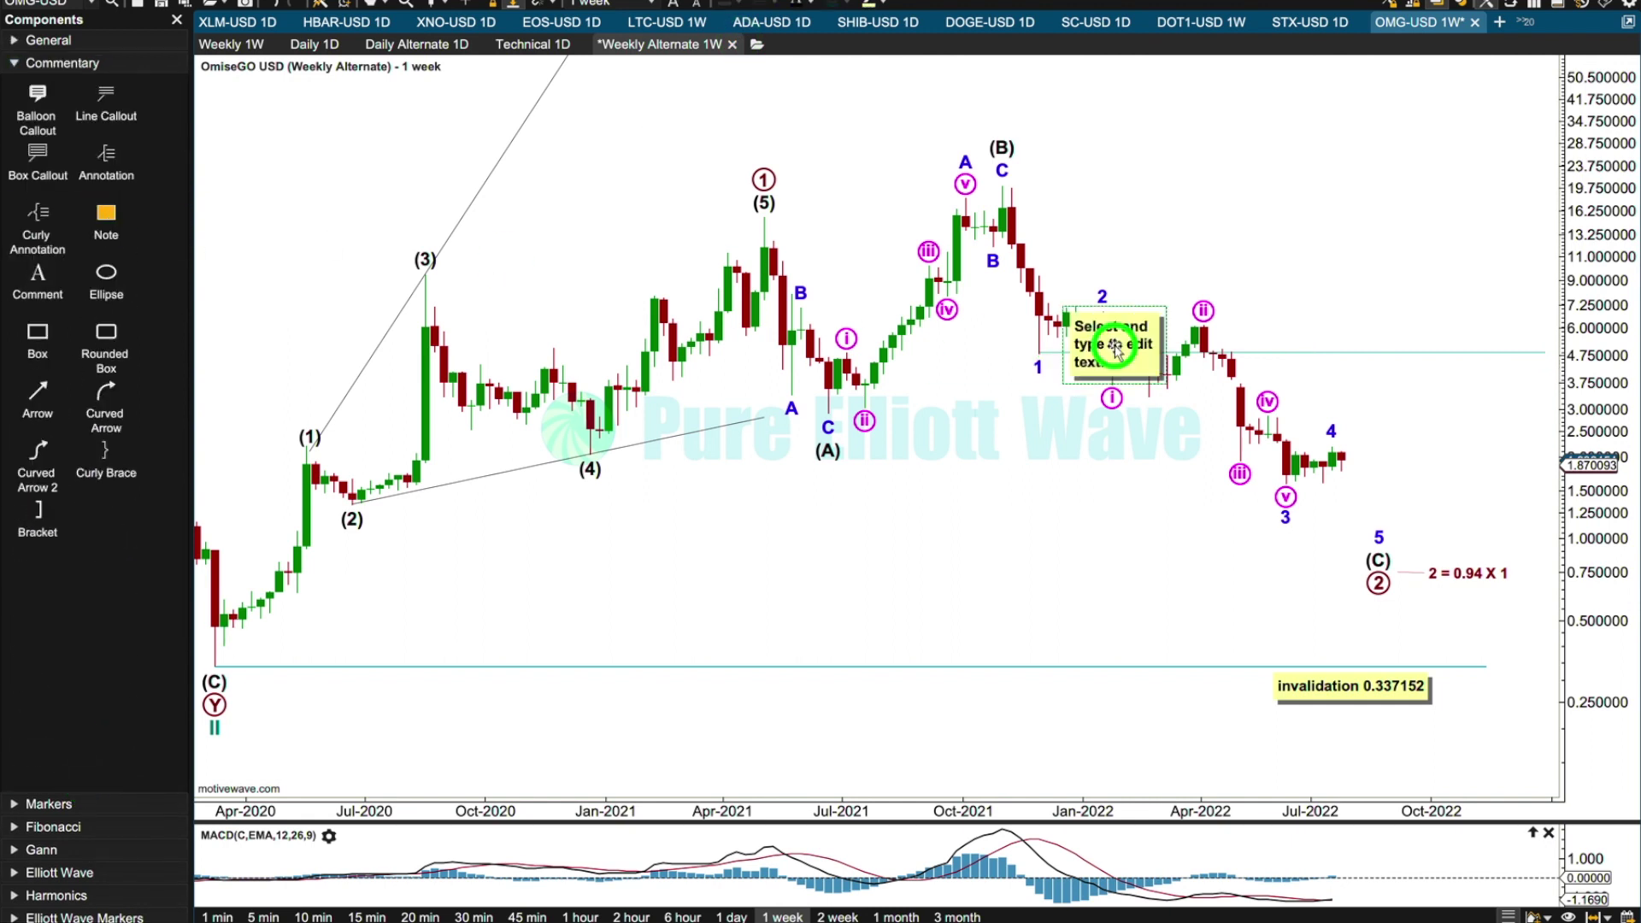
pyautogui.click(1378, 274)
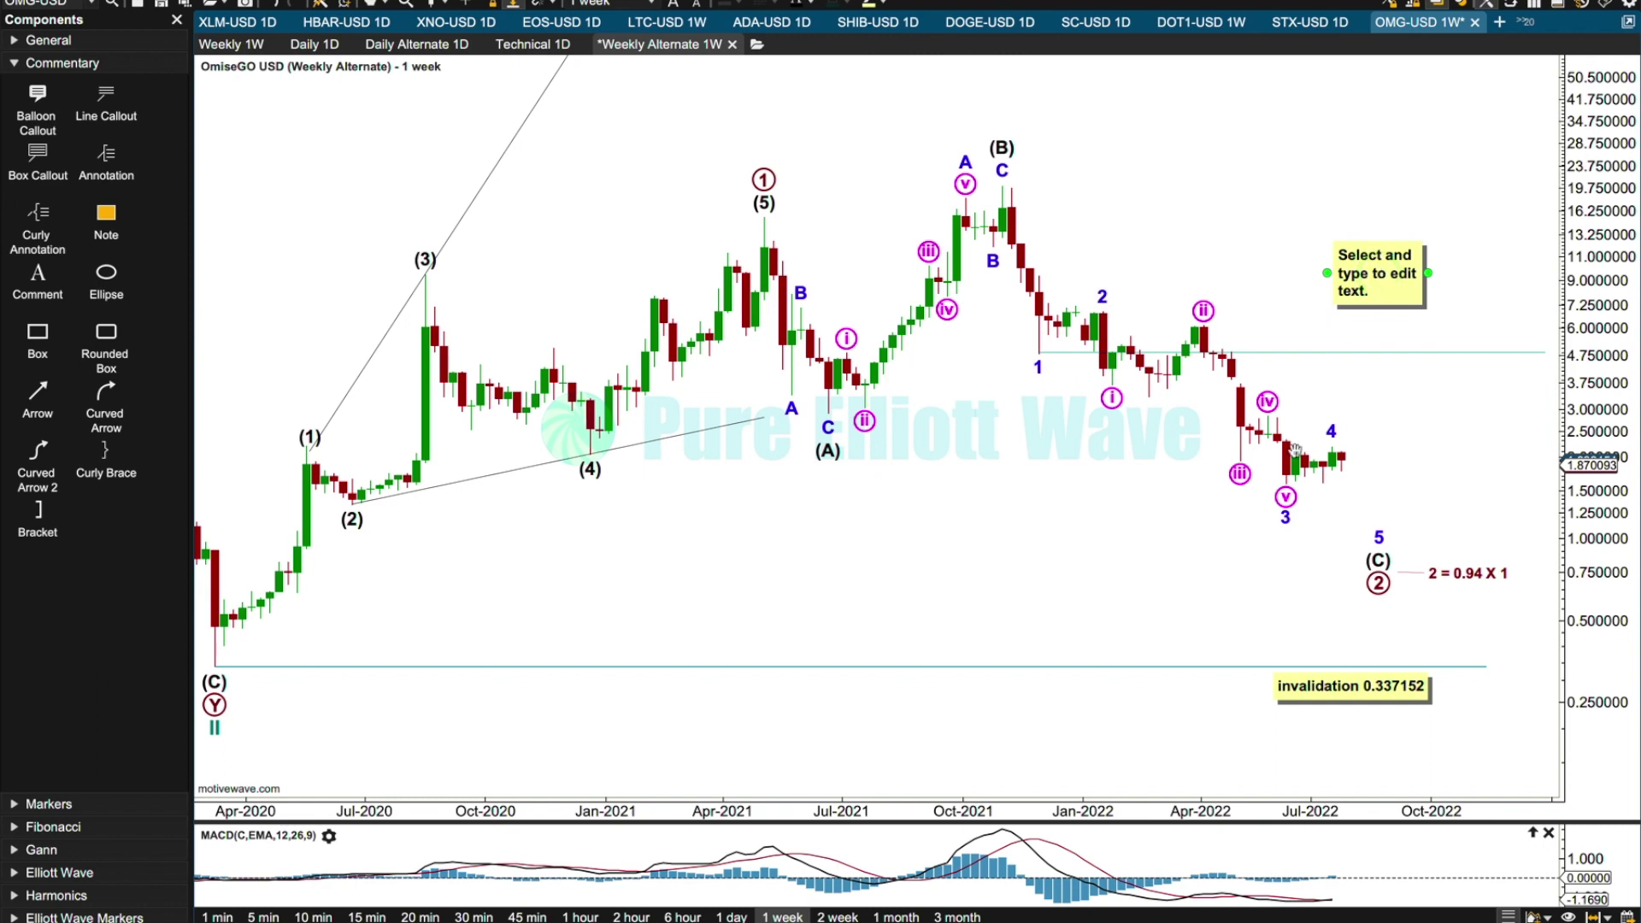
pyautogui.click(1383, 517)
pyautogui.click(1363, 279)
pyautogui.write('invalidated 4.829830')
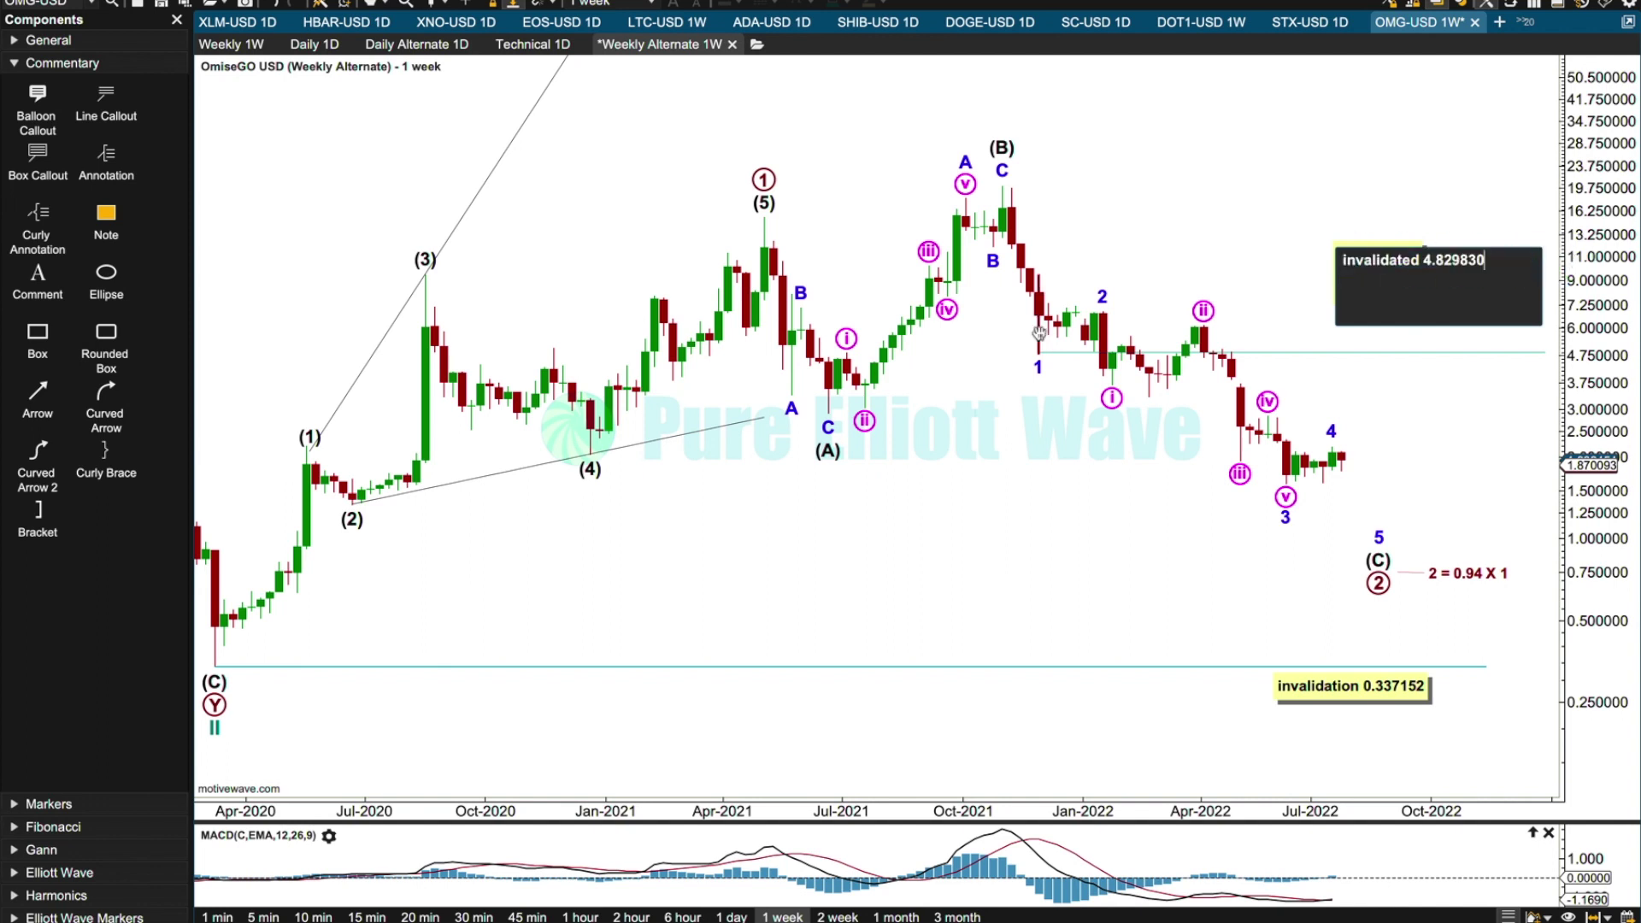
pyautogui.click(1290, 277)
pyautogui.click(1388, 266)
pyautogui.click(1426, 263)
pyautogui.moveTo(1426, 262); pyautogui.dragTo(1496, 329)
# Delete the "2 = 0.94 X 1" label and shift the "invalidation 0.337152" note toward the end of its line
pyautogui.click(1451, 571)
pyautogui.press('Delete')
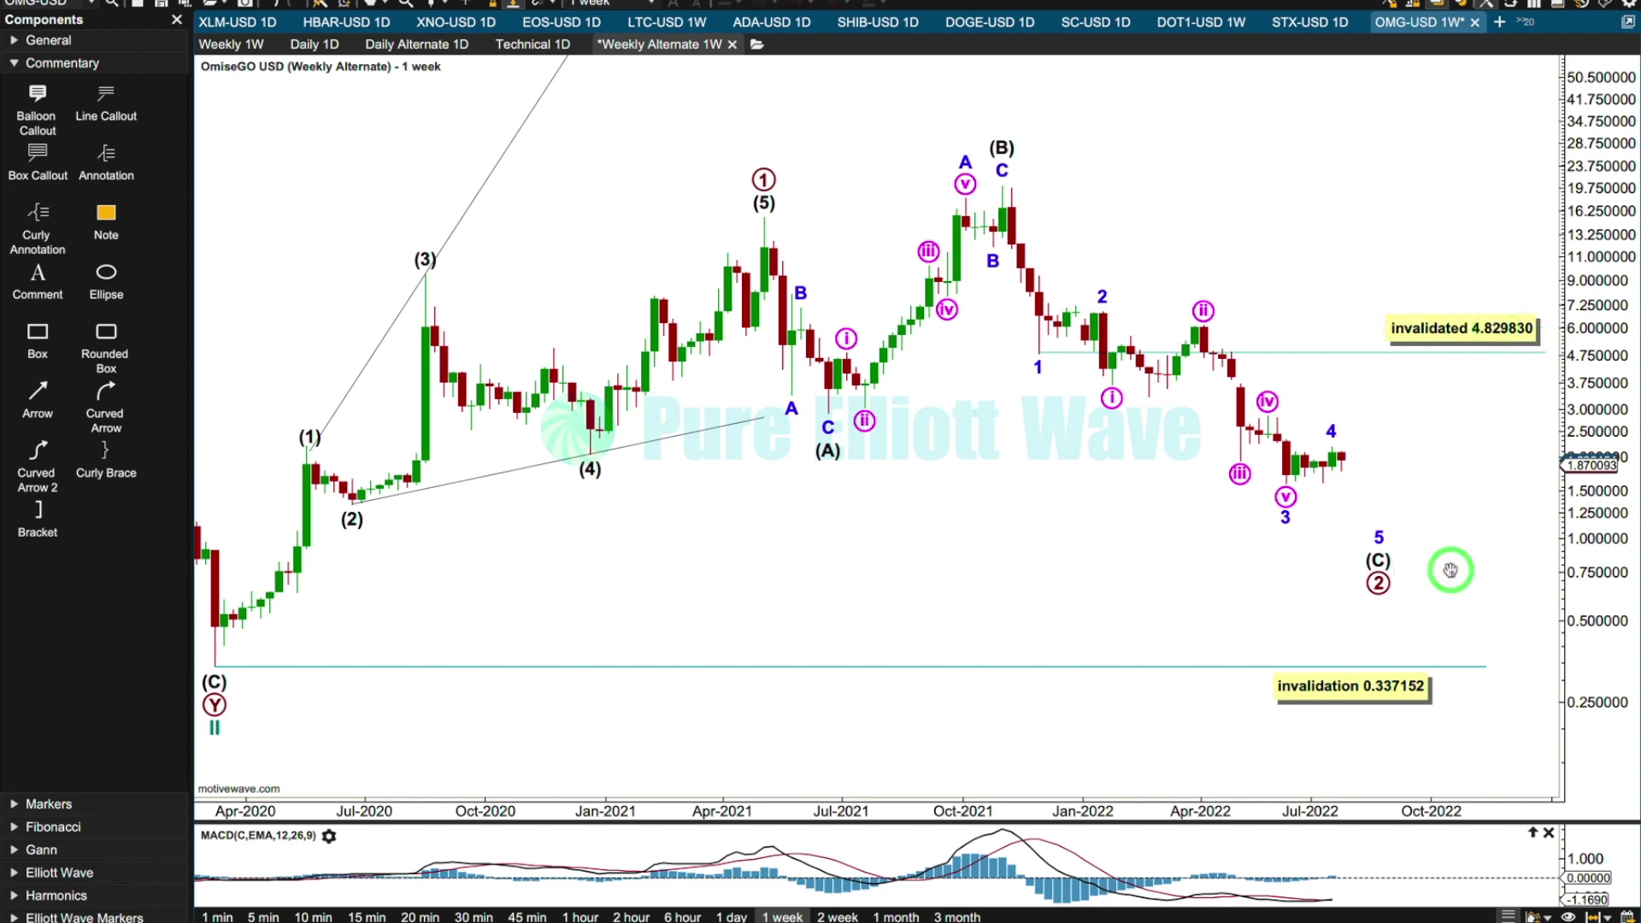
pyautogui.click(1388, 689)
pyautogui.moveTo(1388, 689); pyautogui.dragTo(1451, 694)
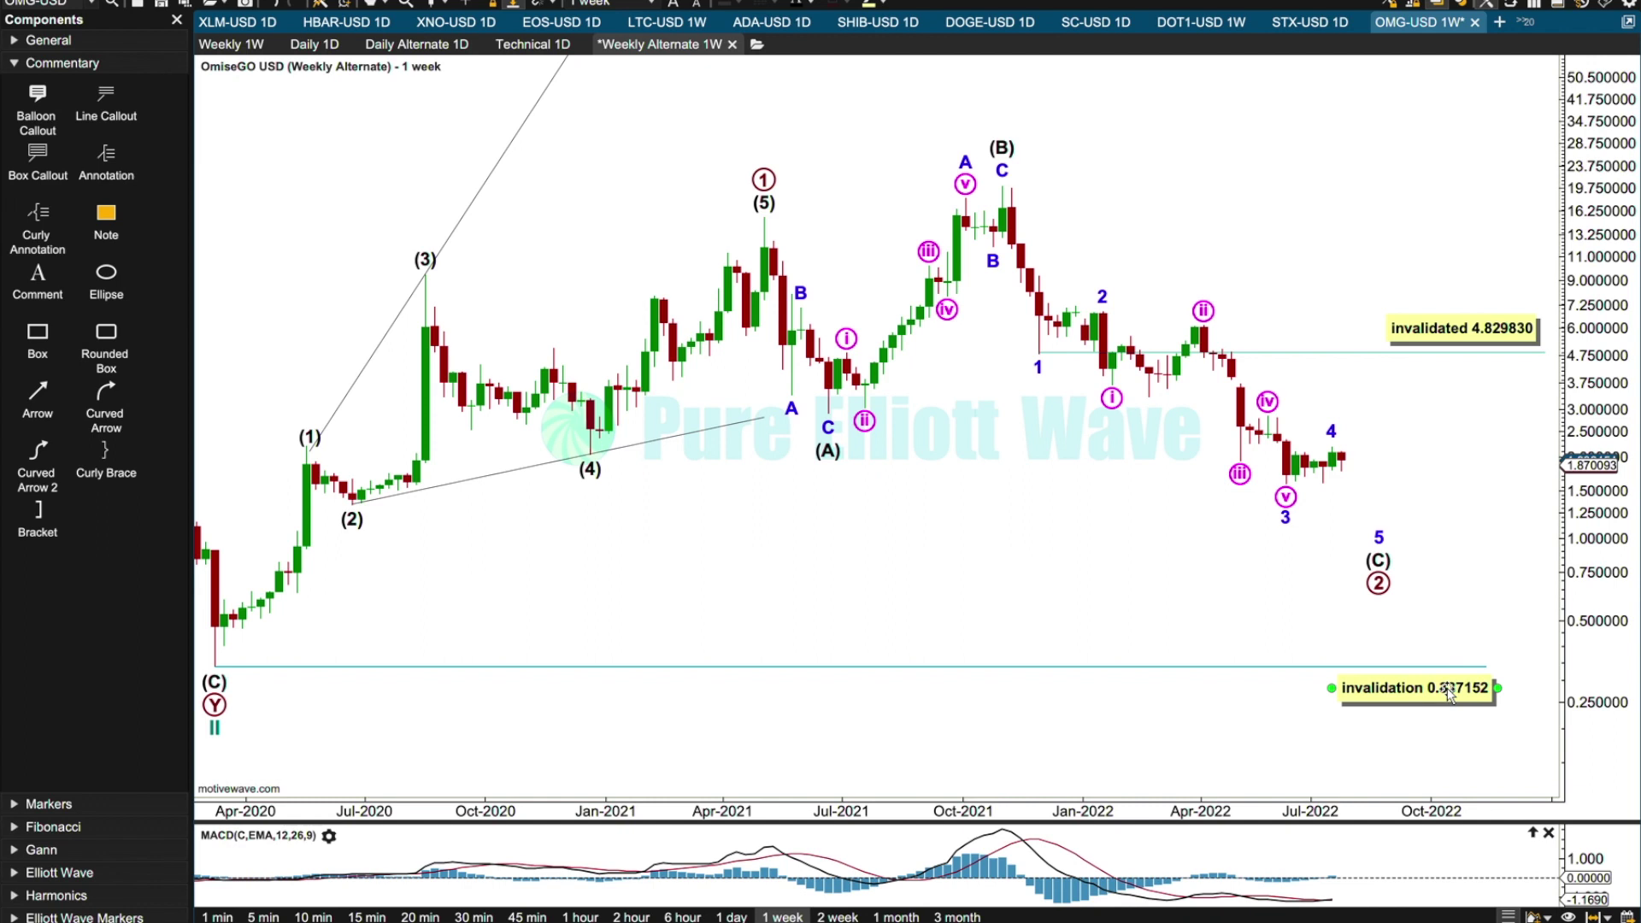
pyautogui.click(1360, 490)
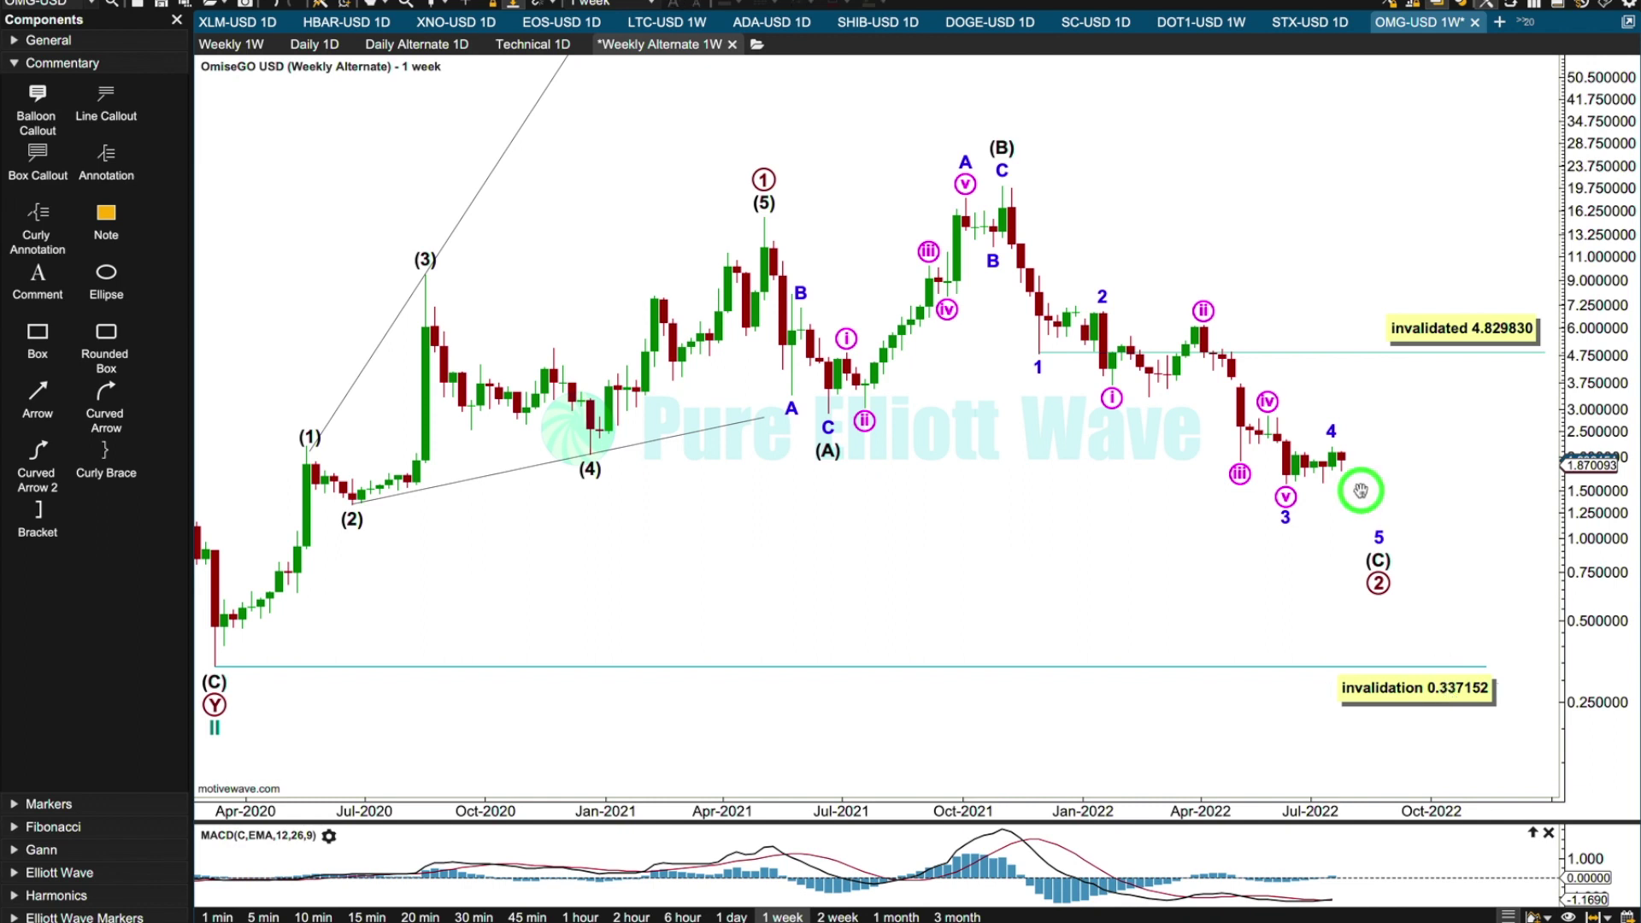
pyautogui.click(1388, 606)
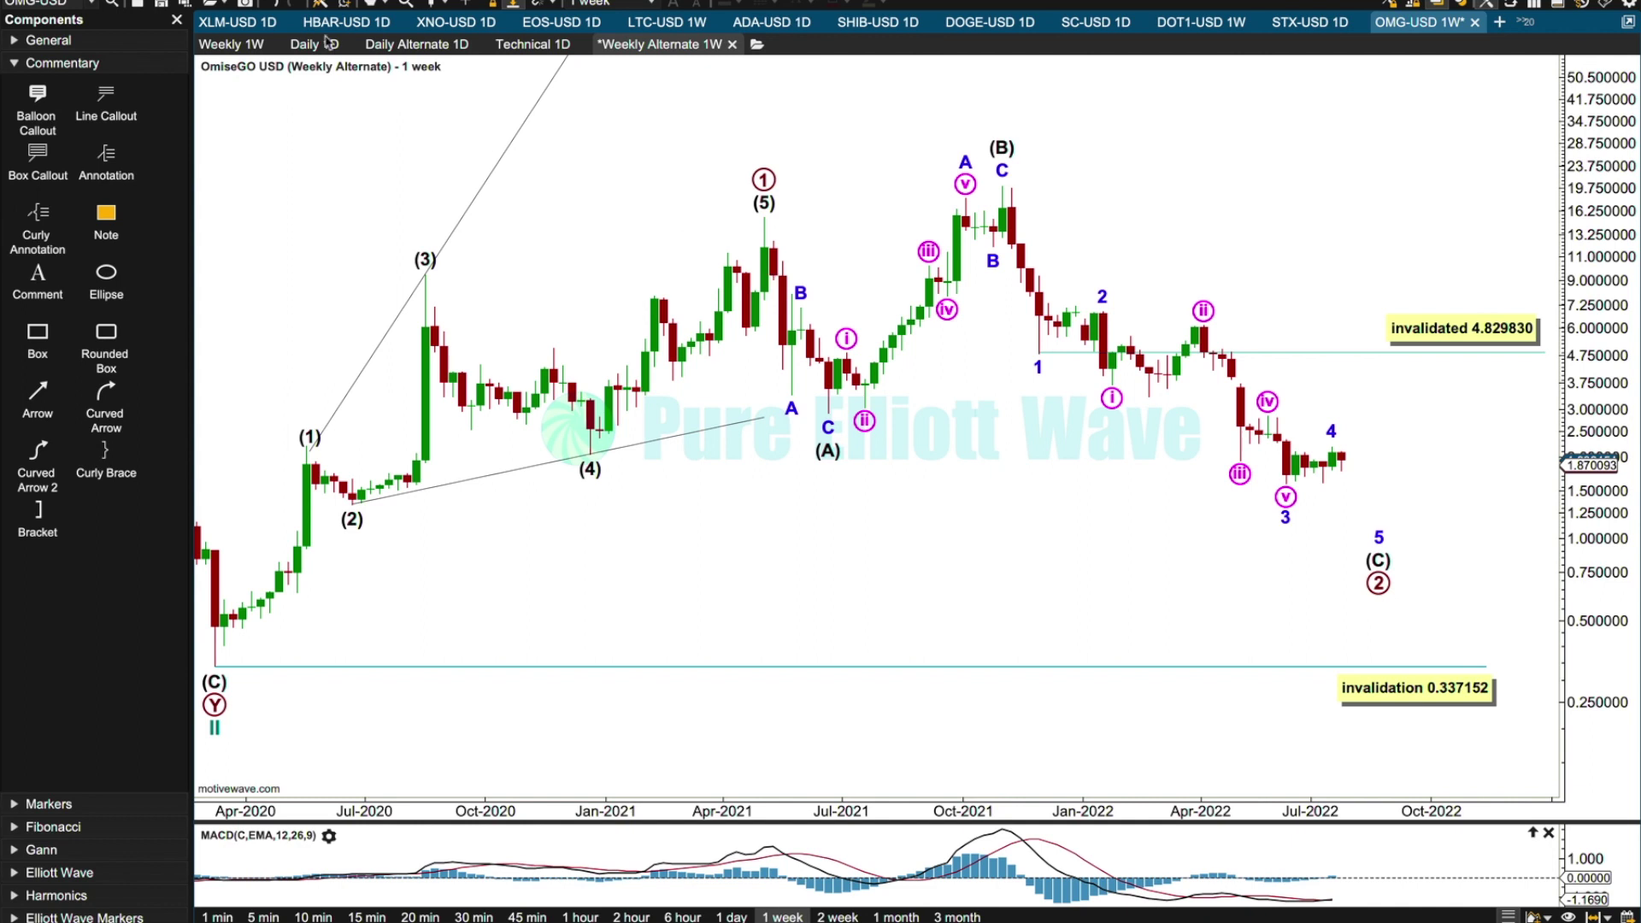
# Compare the Weekly count of circled waves 1 and 2 with the Weekly Alternate, ending on the alternate analysis
pyautogui.click(238, 48)
pyautogui.click(989, 191)
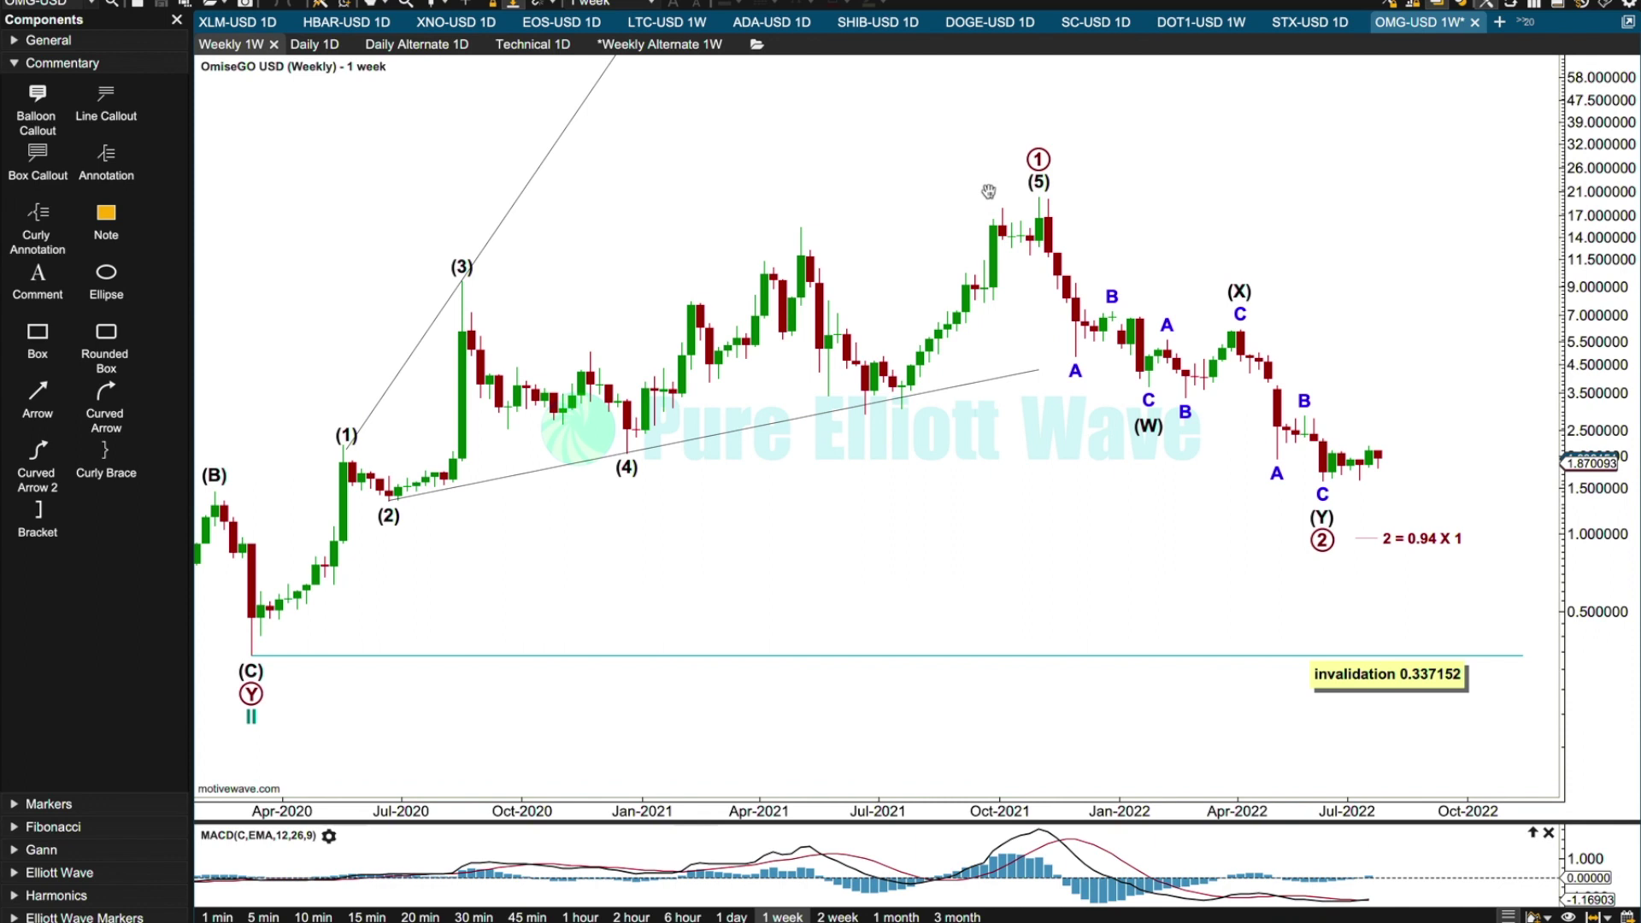
pyautogui.click(654, 45)
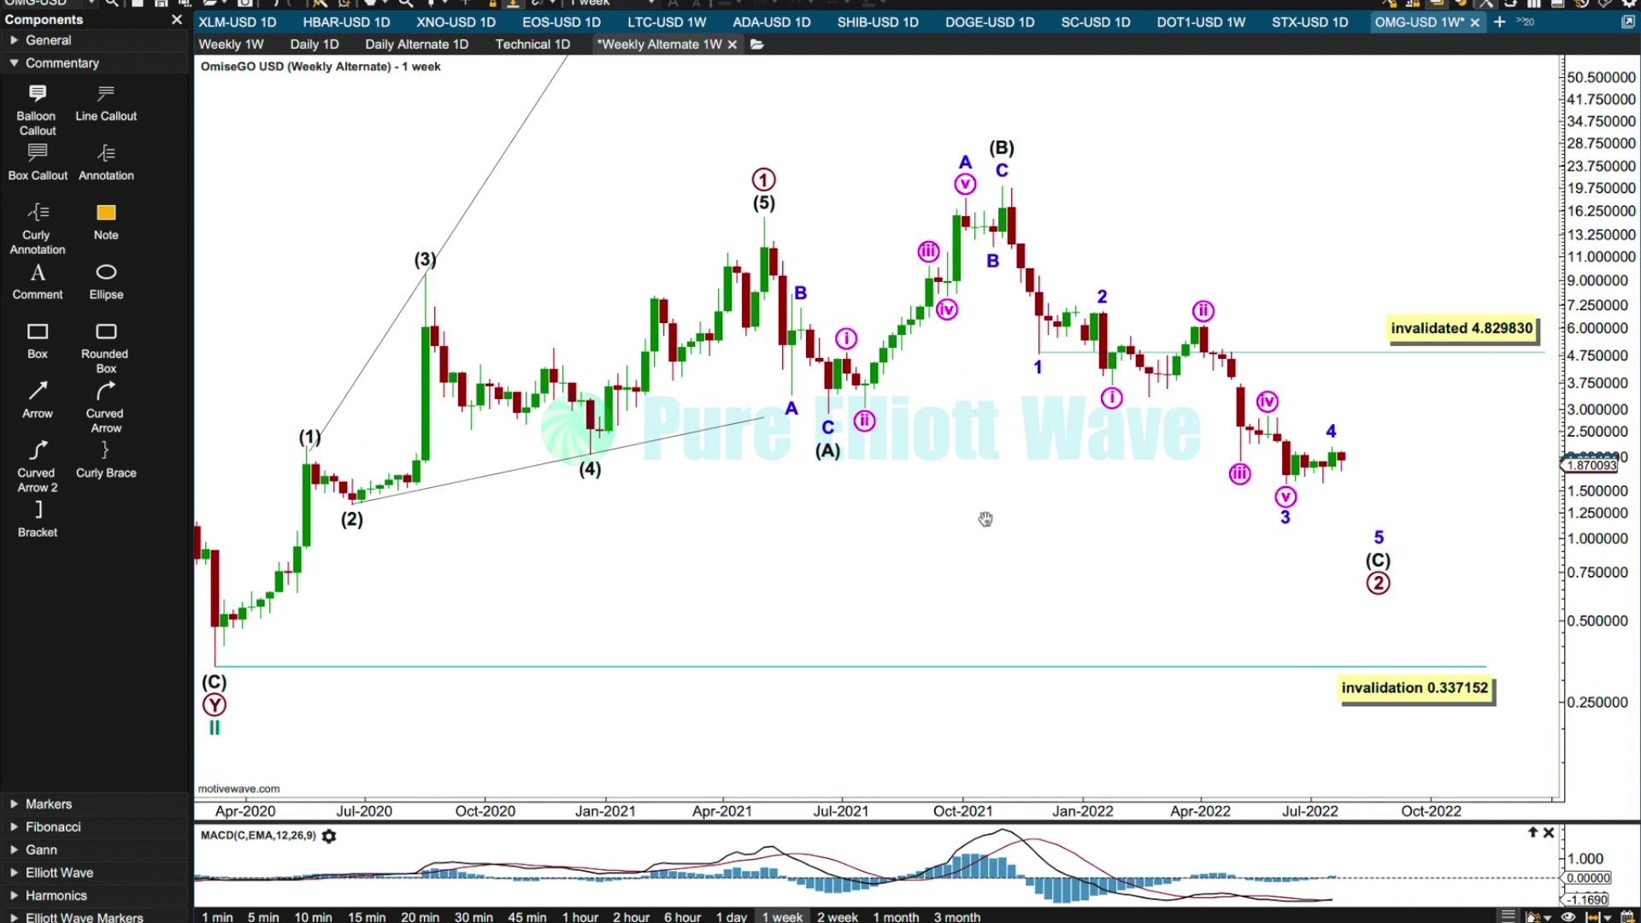
# Draw a channel from the wave 1 low at 4.829830 along the wave 3 low, with its upper line touching the circled wave ii high
pyautogui.click(51, 40)
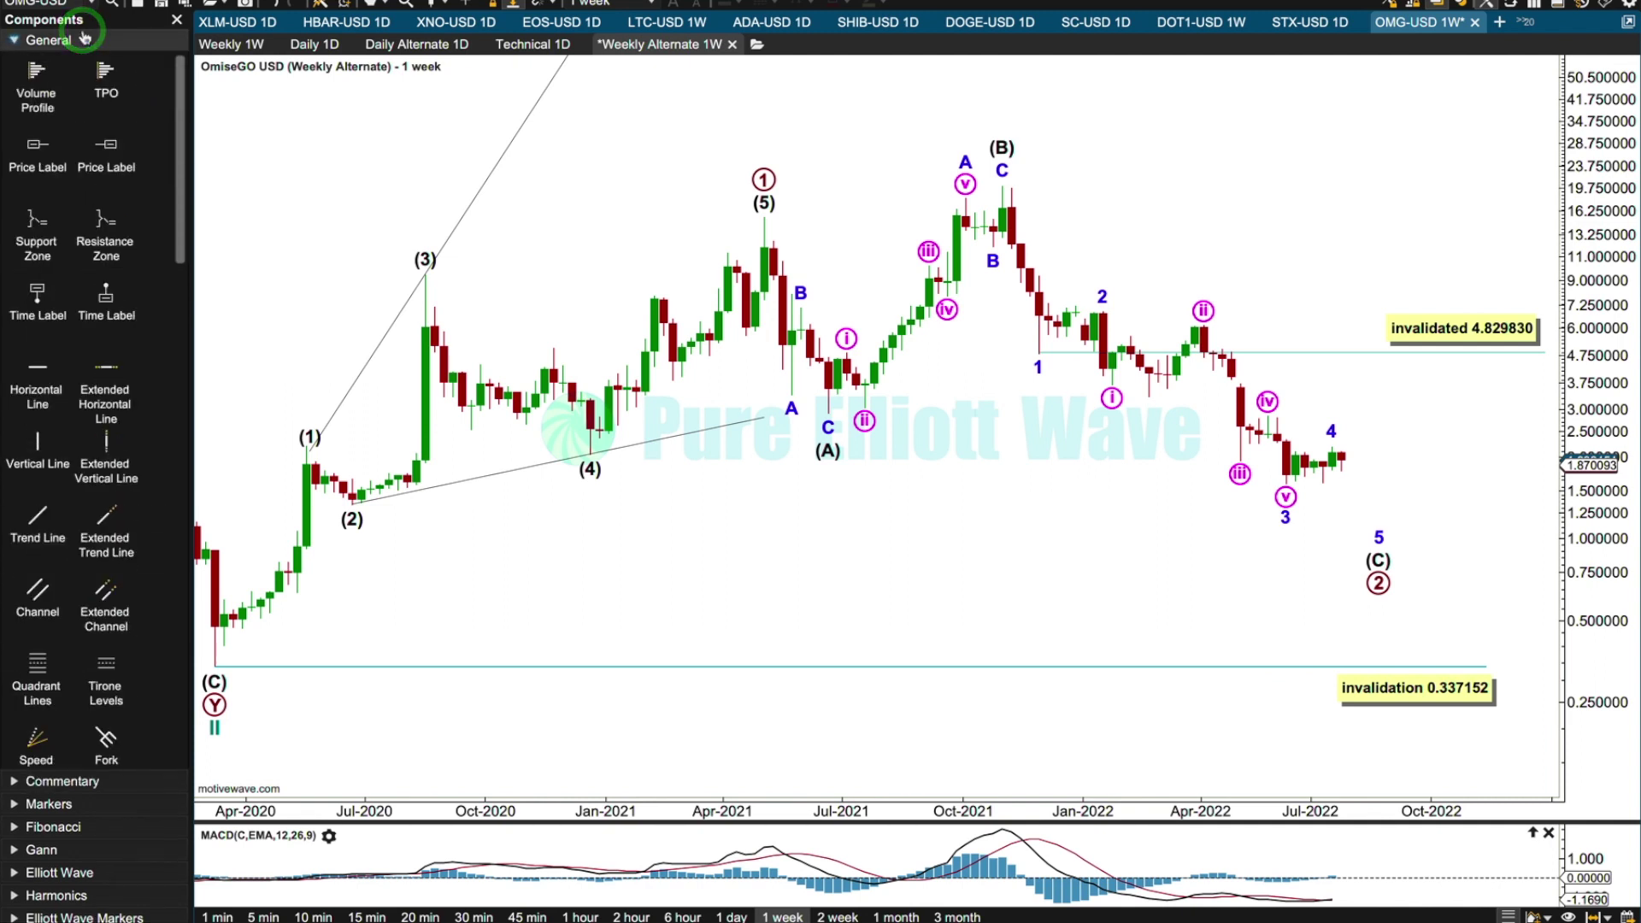
pyautogui.moveTo(45, 601); pyautogui.dragTo(1039, 354)
pyautogui.moveTo(1341, 420); pyautogui.dragTo(1437, 563)
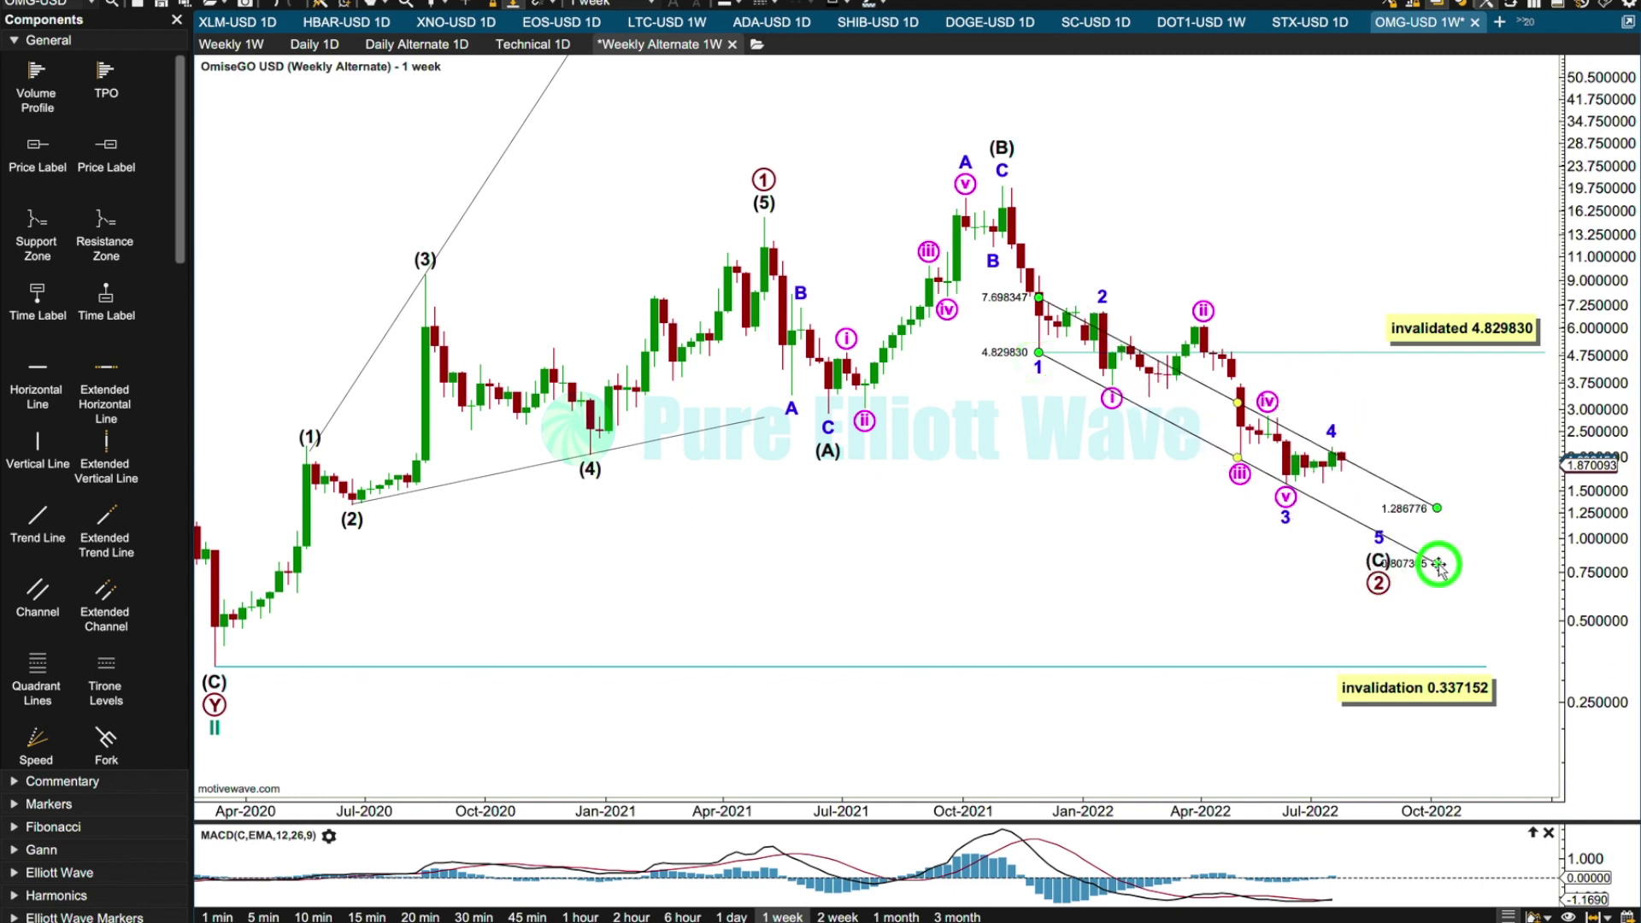
pyautogui.moveTo(1237, 400); pyautogui.dragTo(1237, 386)
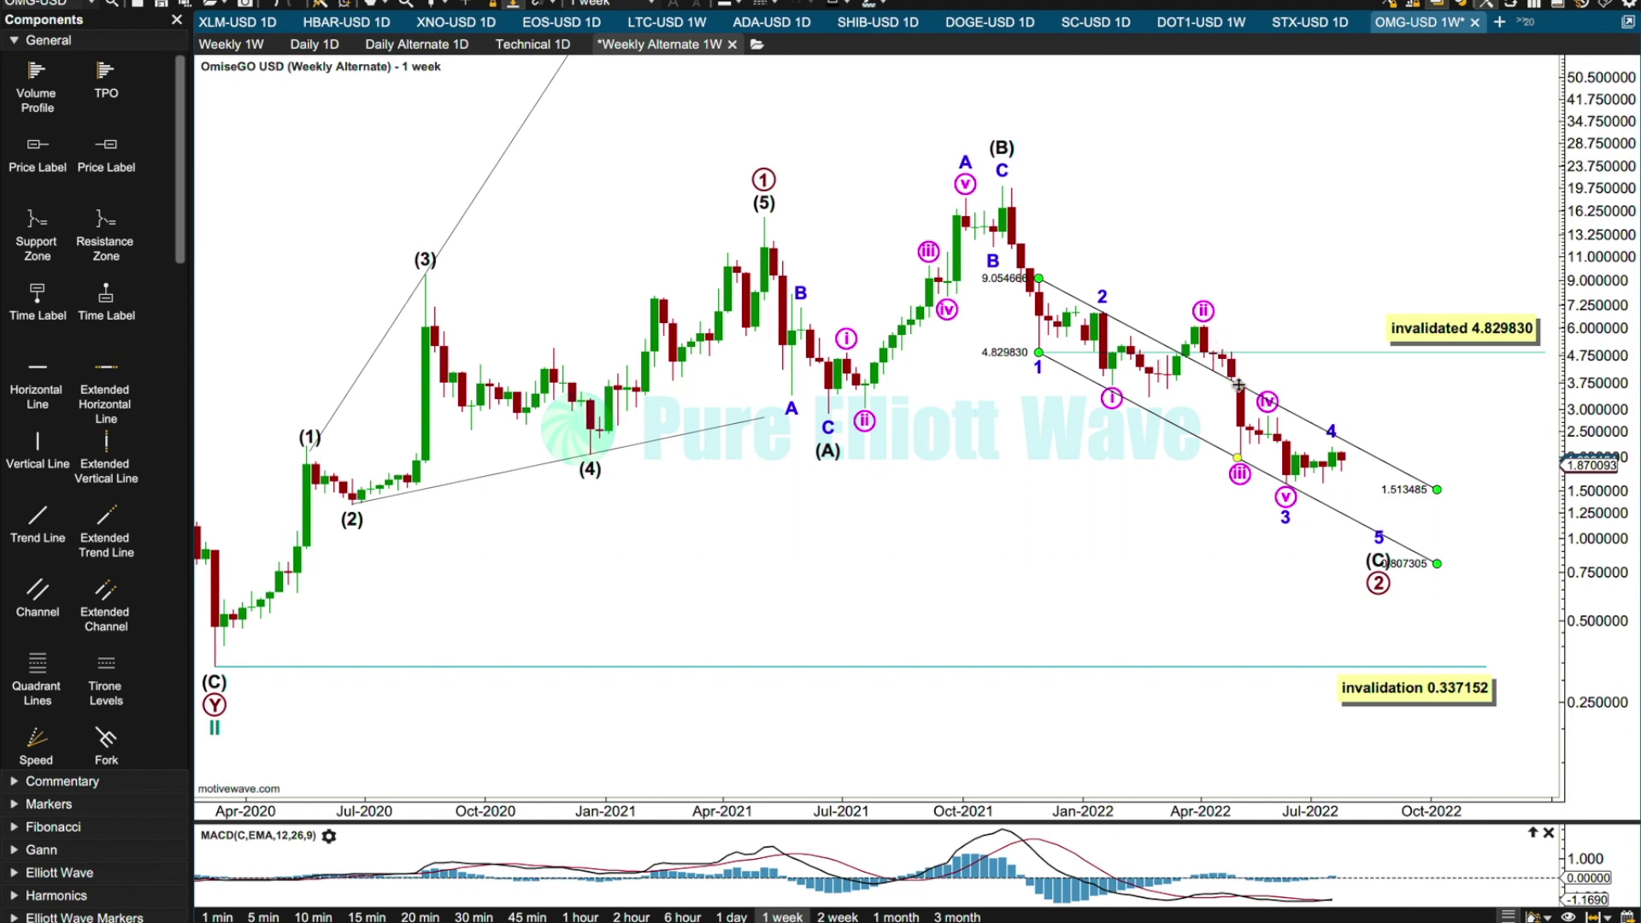
pyautogui.moveTo(1239, 385); pyautogui.dragTo(1249, 345)
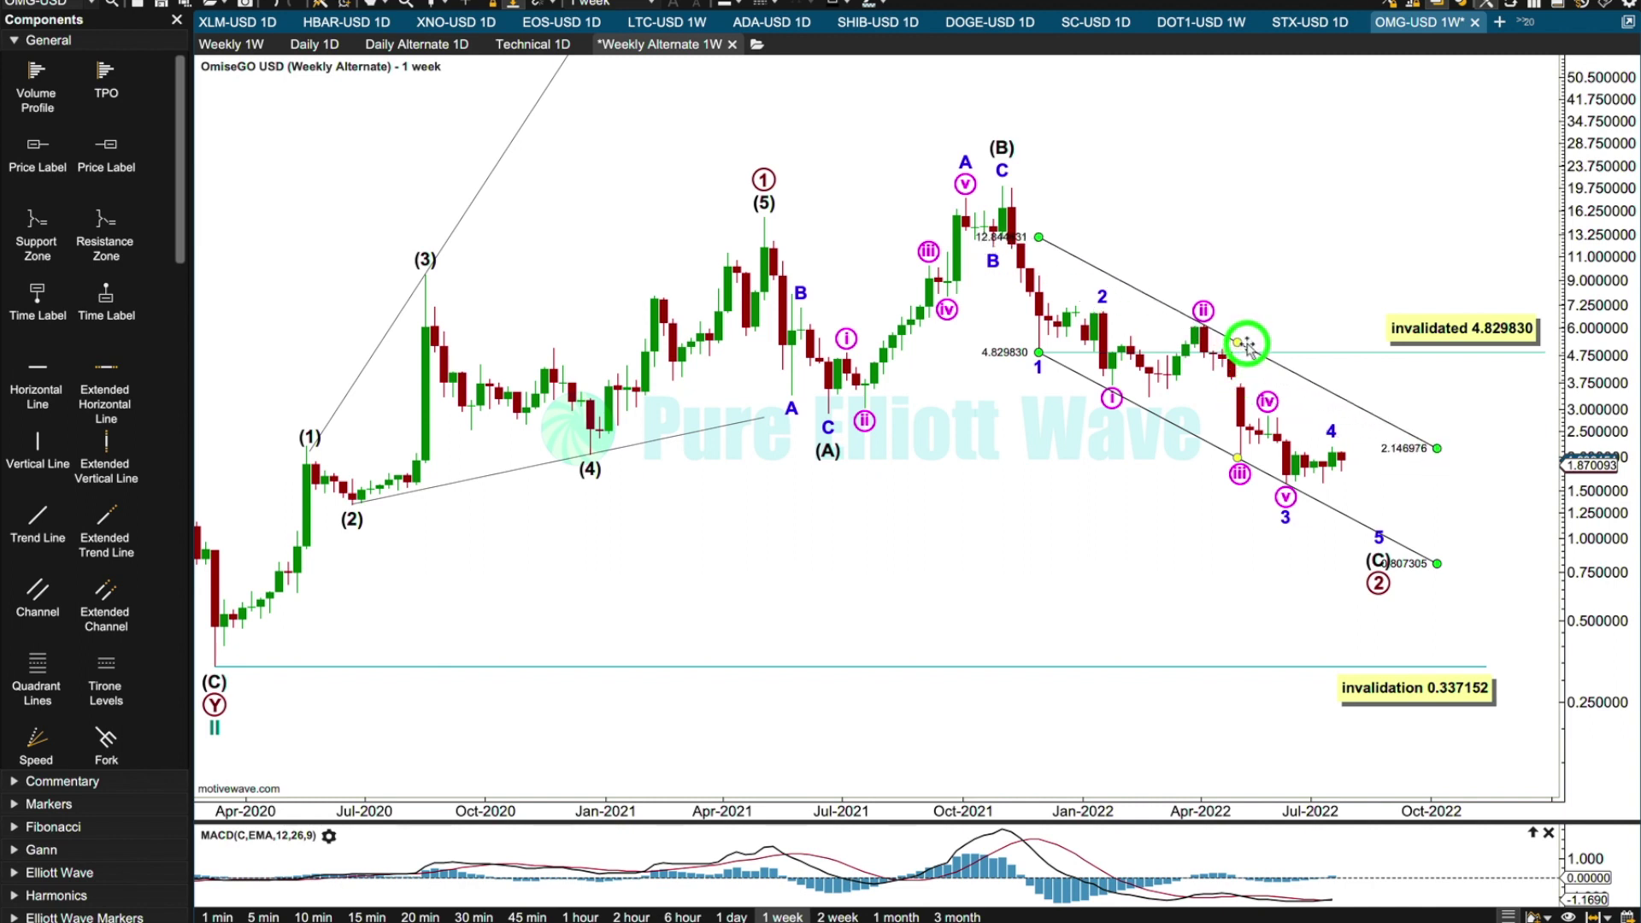
# Recolor the descending channel teal and give its lines a thinner width
pyautogui.click(833, 3)
pyautogui.click(834, 4)
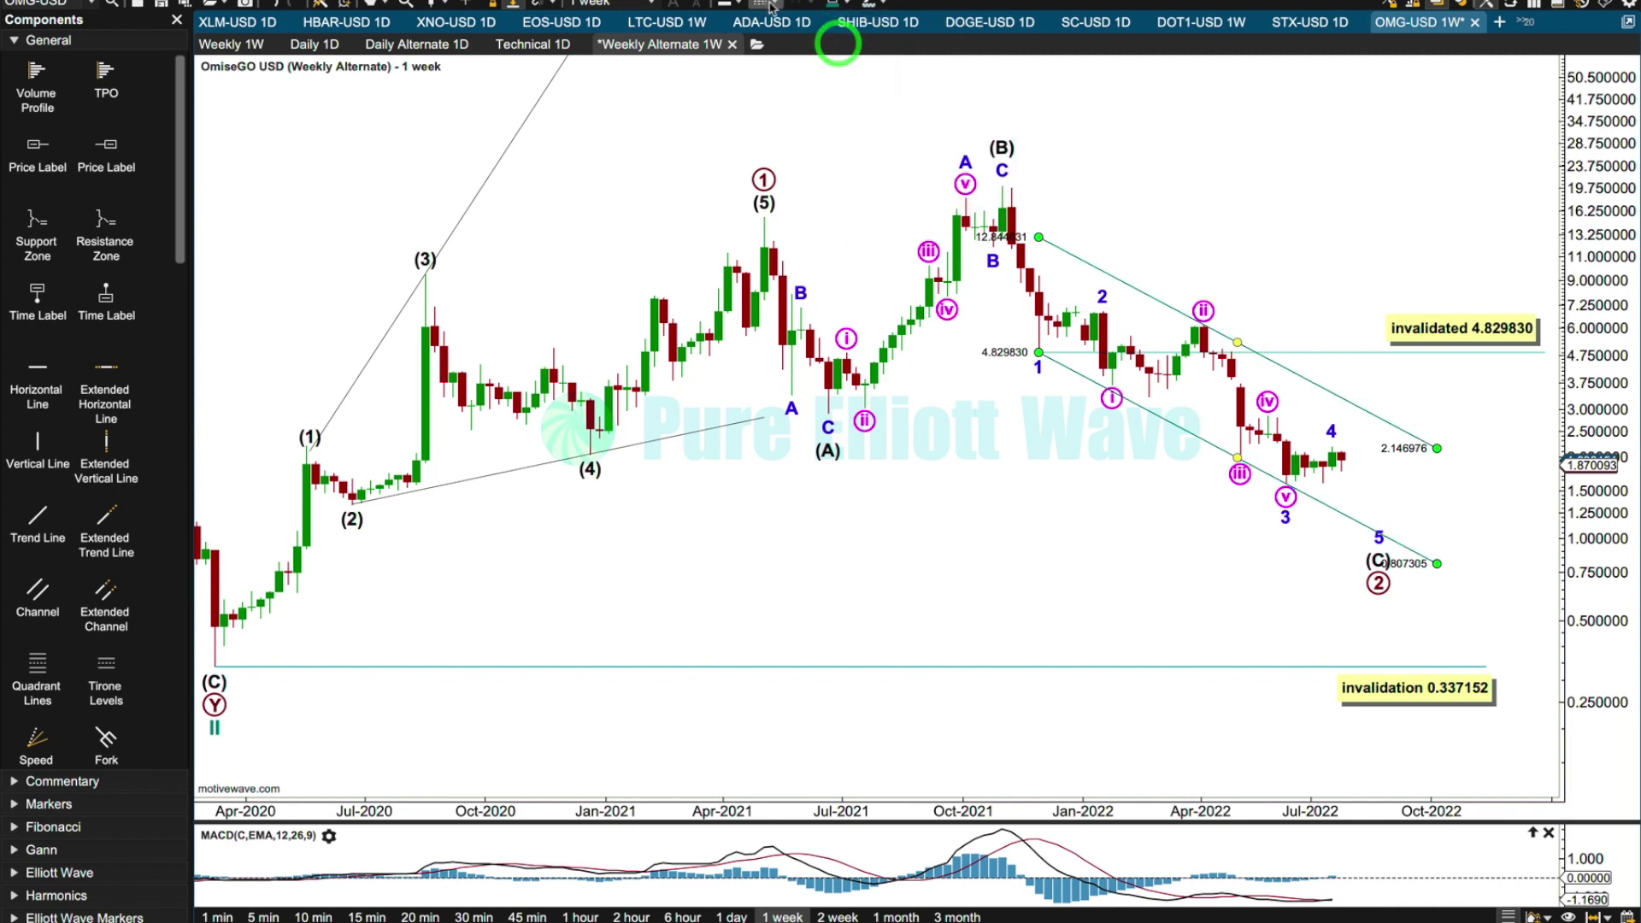
pyautogui.click(723, 4)
pyautogui.click(741, 43)
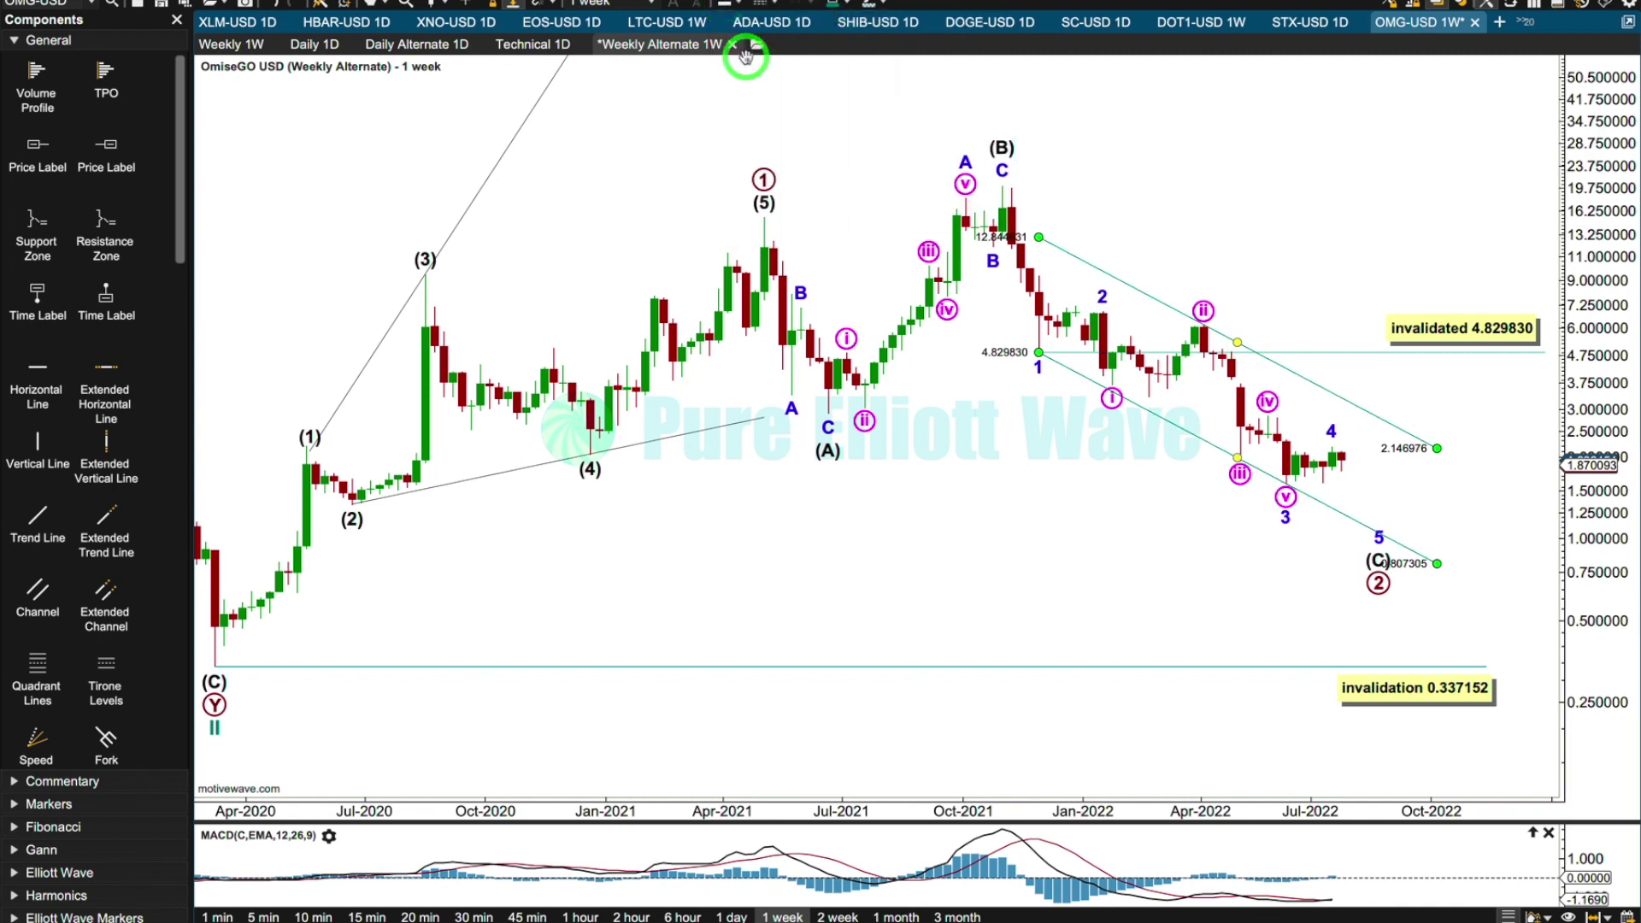
pyautogui.click(1110, 549)
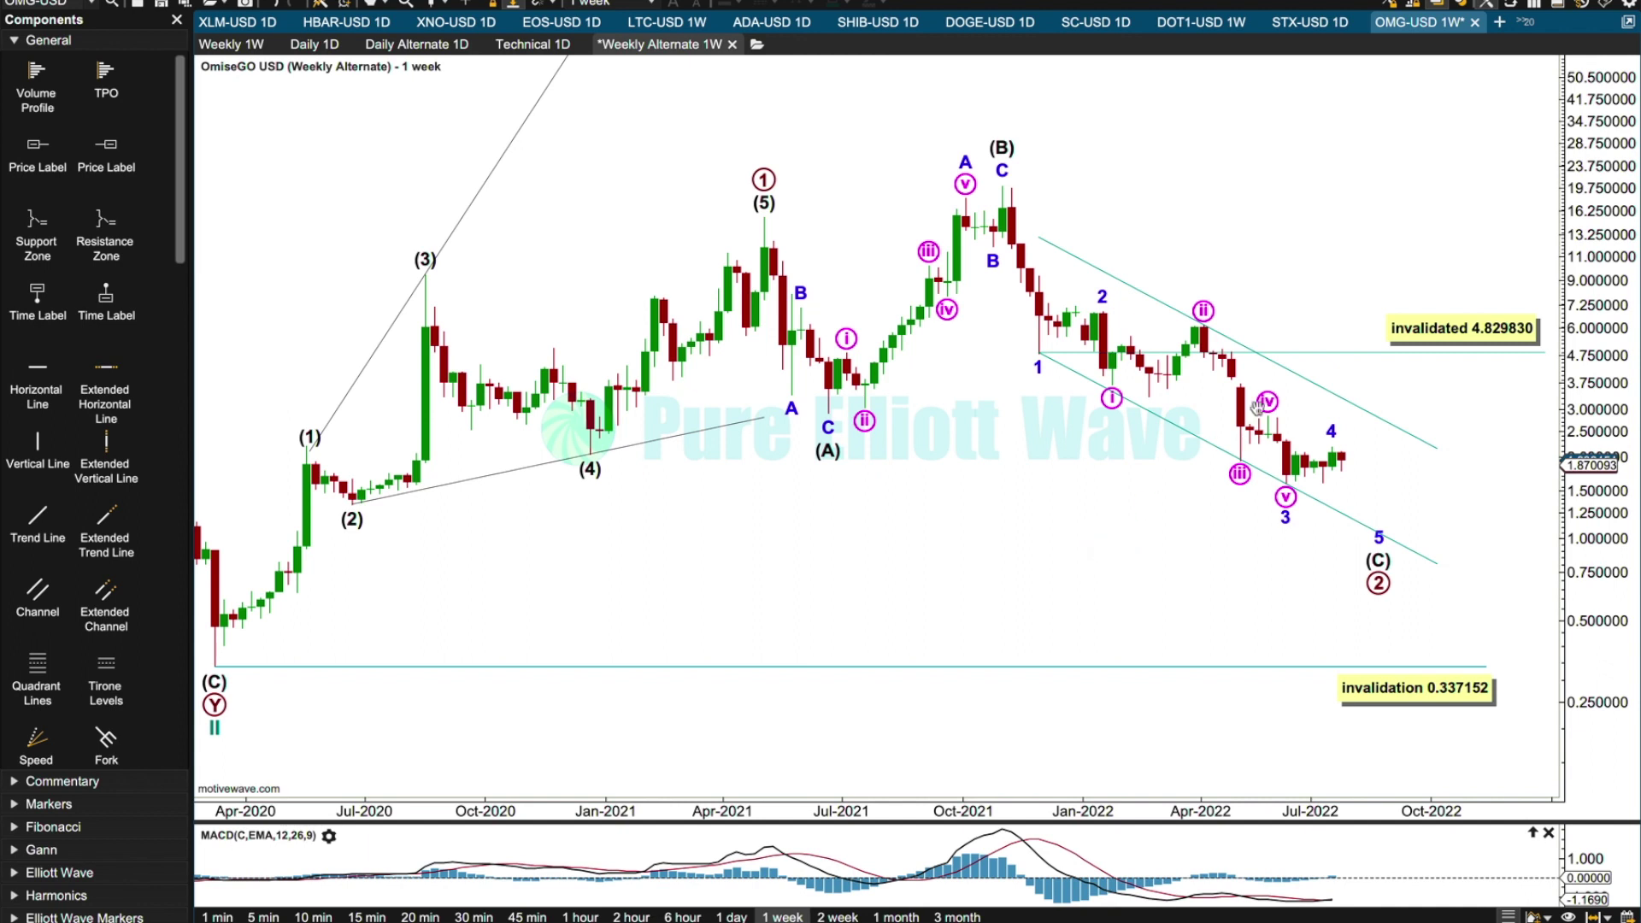
# Examine wave 4 against the channel's upper line and the preceding highs at waves 2 and ii
pyautogui.click(1426, 420)
pyautogui.click(1118, 307)
pyautogui.click(1310, 400)
pyautogui.click(1378, 467)
pyautogui.click(1420, 411)
pyautogui.click(1125, 321)
pyautogui.click(1332, 421)
pyautogui.click(1379, 464)
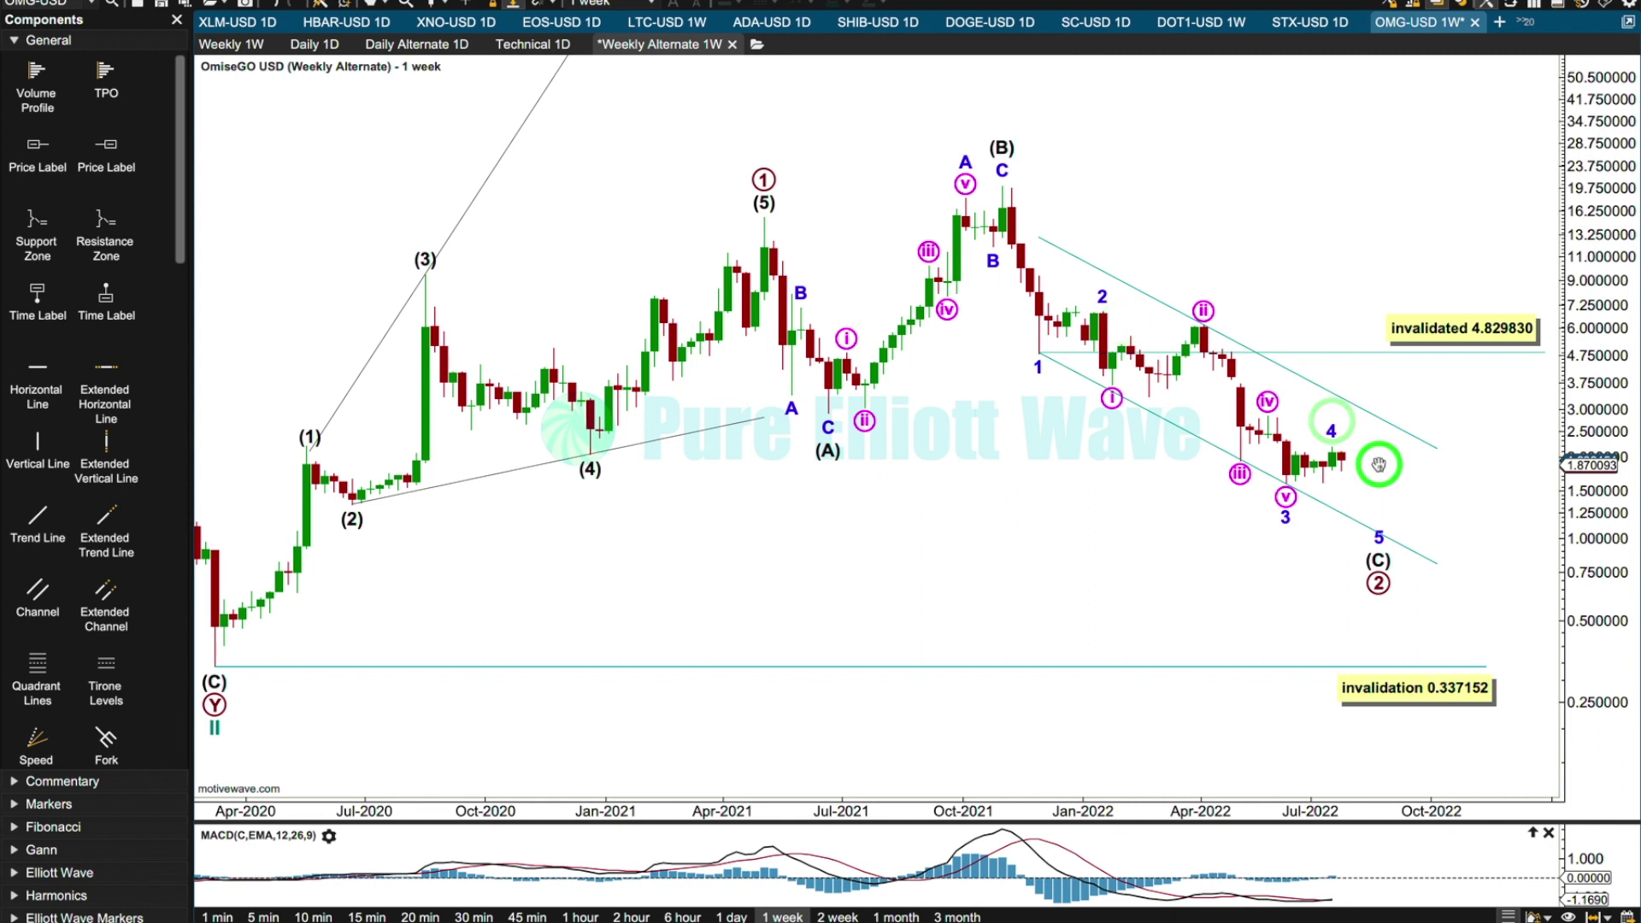
pyautogui.click(1406, 407)
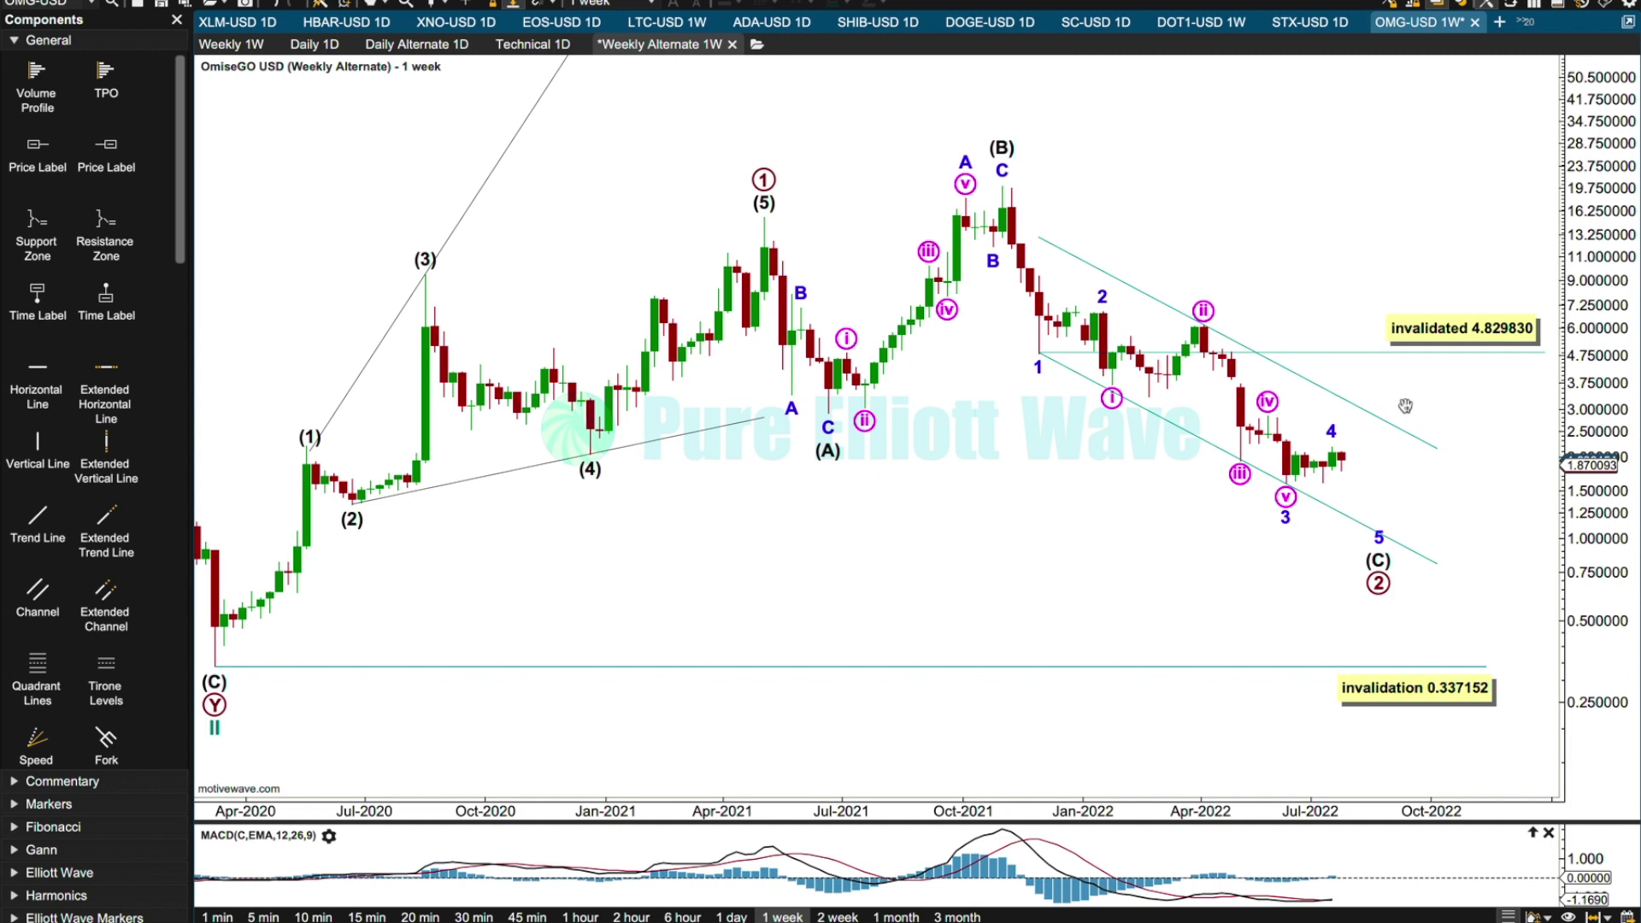
# Draw a thick teal arrow from the latest candle down to the wave 5 label
pyautogui.click(1372, 332)
pyautogui.click(1378, 560)
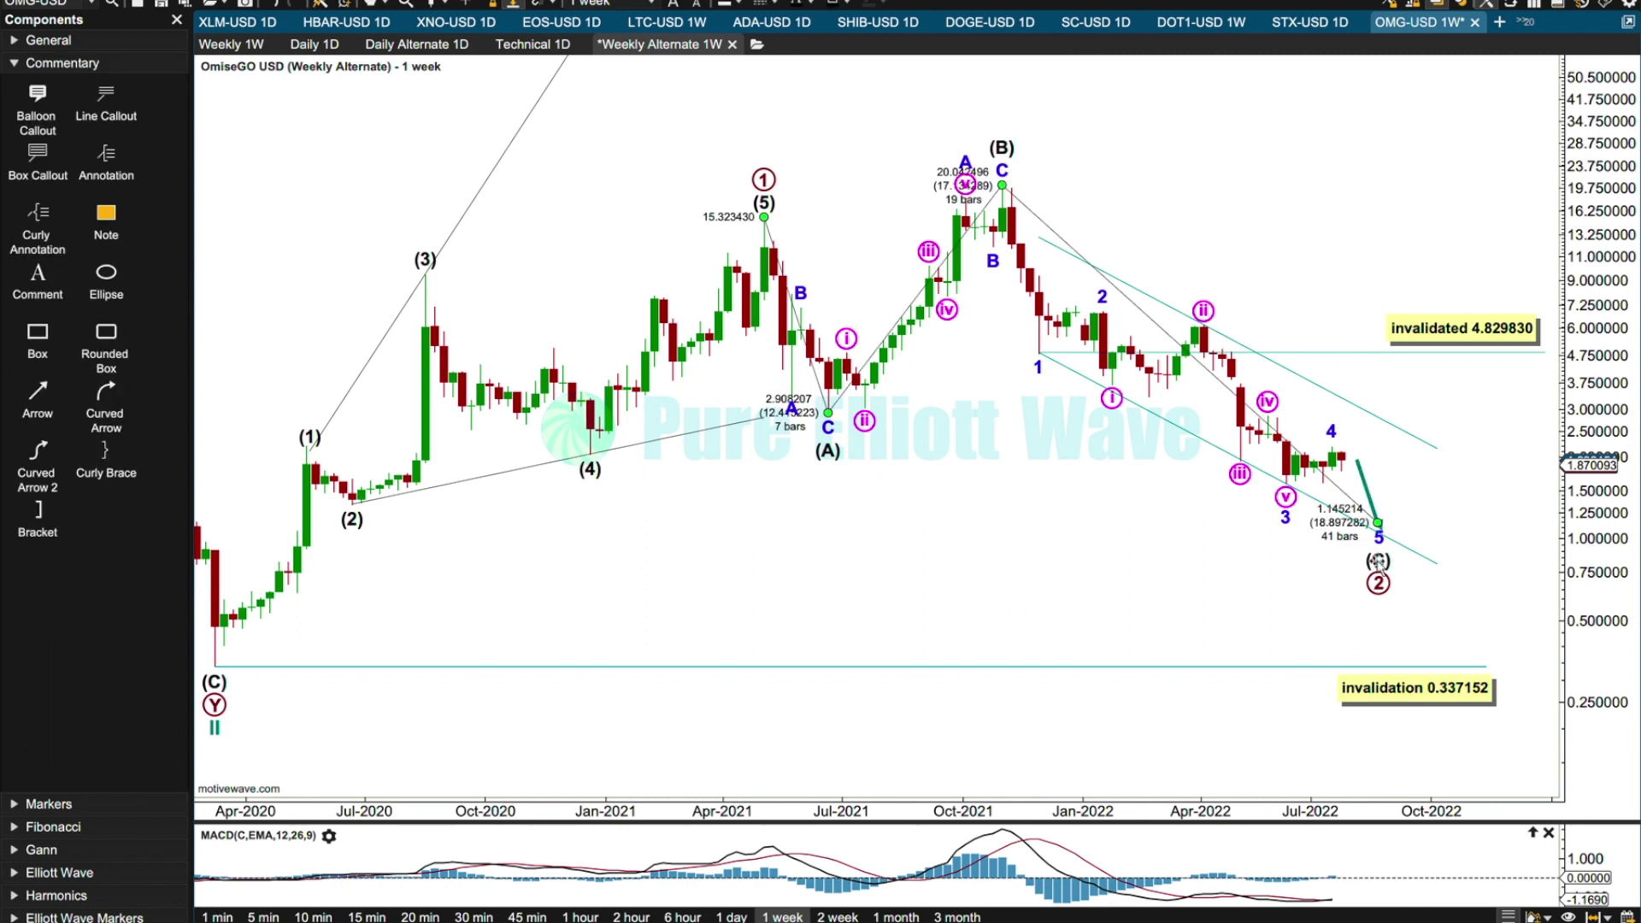
# Add a line callout reading "(B) = 1.39 X (A)" beside the (B) wave label and thin its pointer line
pyautogui.click(106, 100)
pyautogui.click(1181, 269)
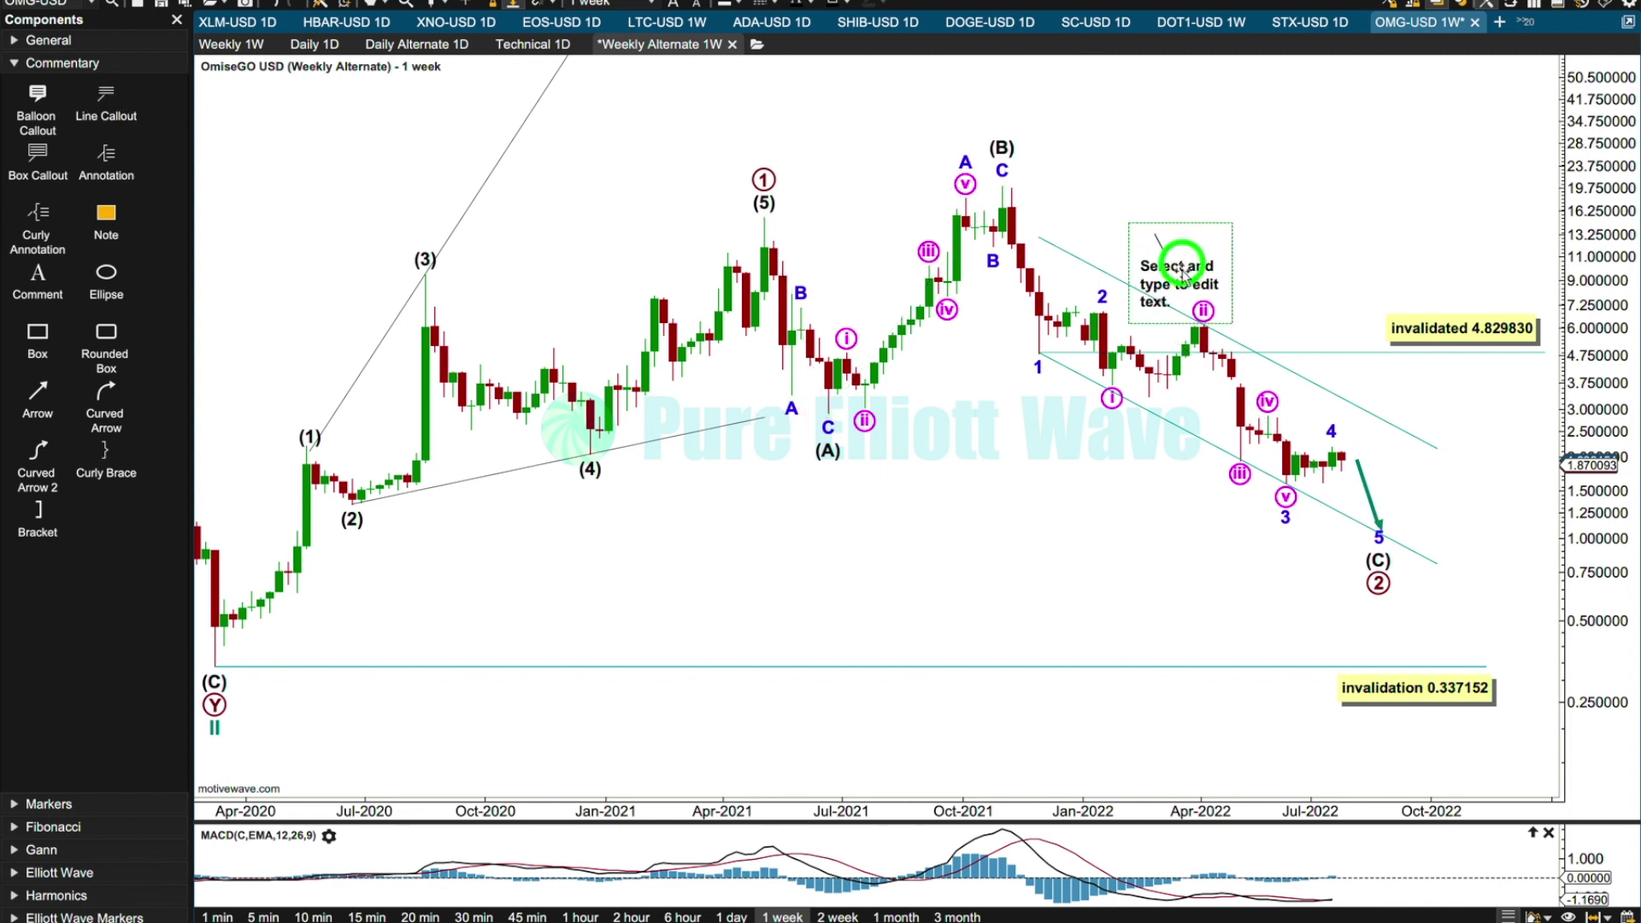
pyautogui.click(767, 124)
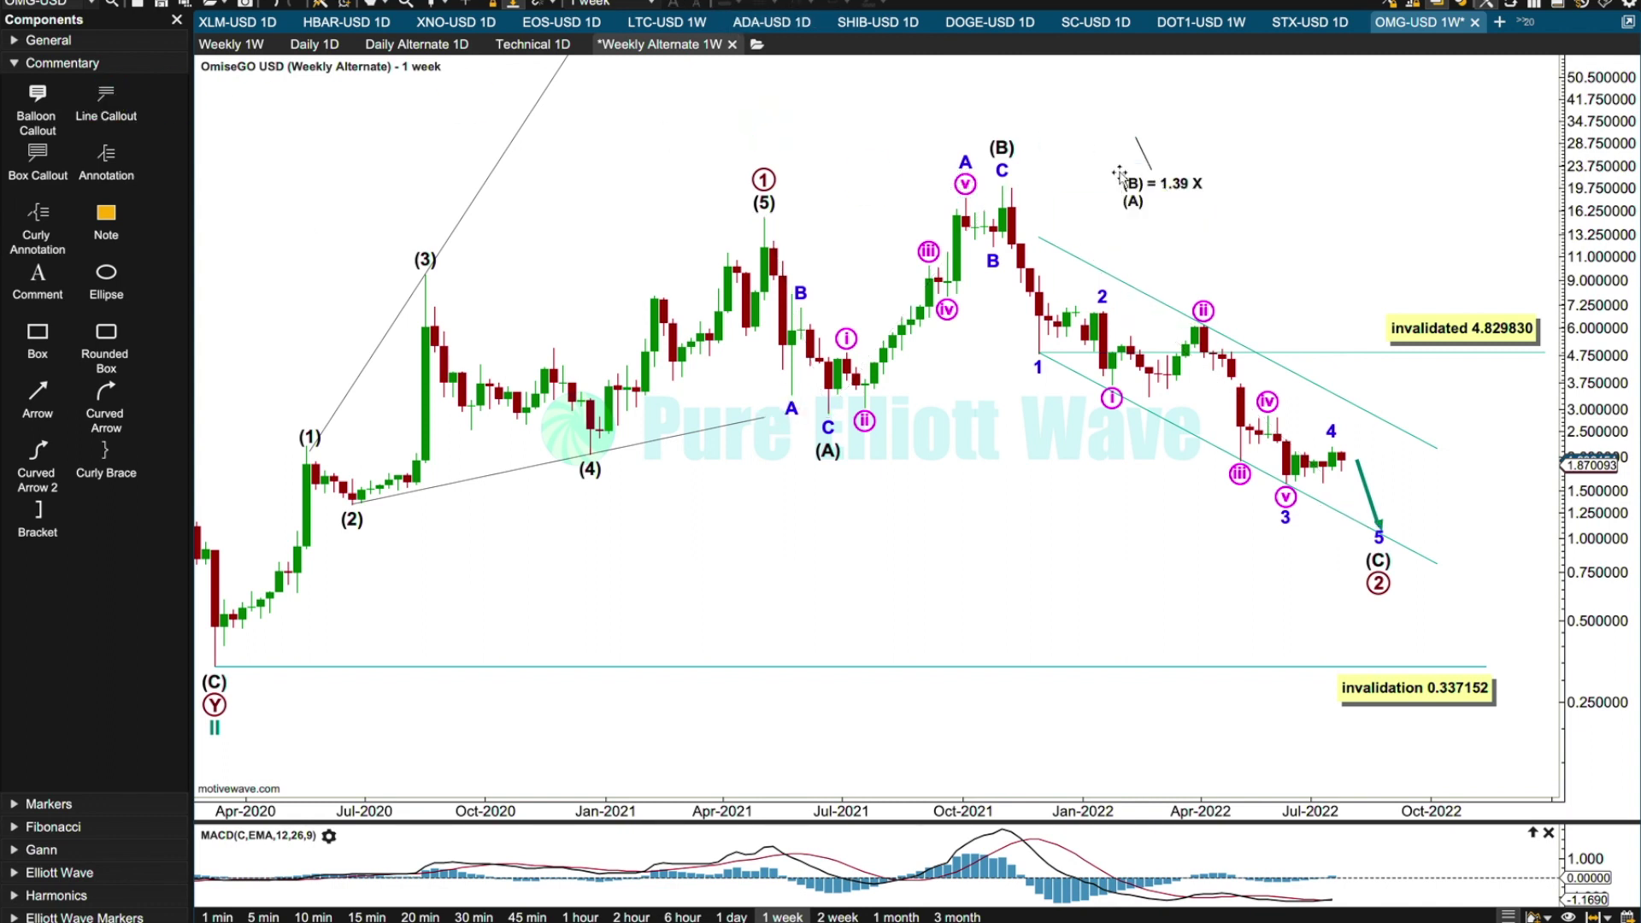
pyautogui.click(1154, 180)
pyautogui.moveTo(1137, 137); pyautogui.dragTo(1055, 156)
pyautogui.click(1137, 186)
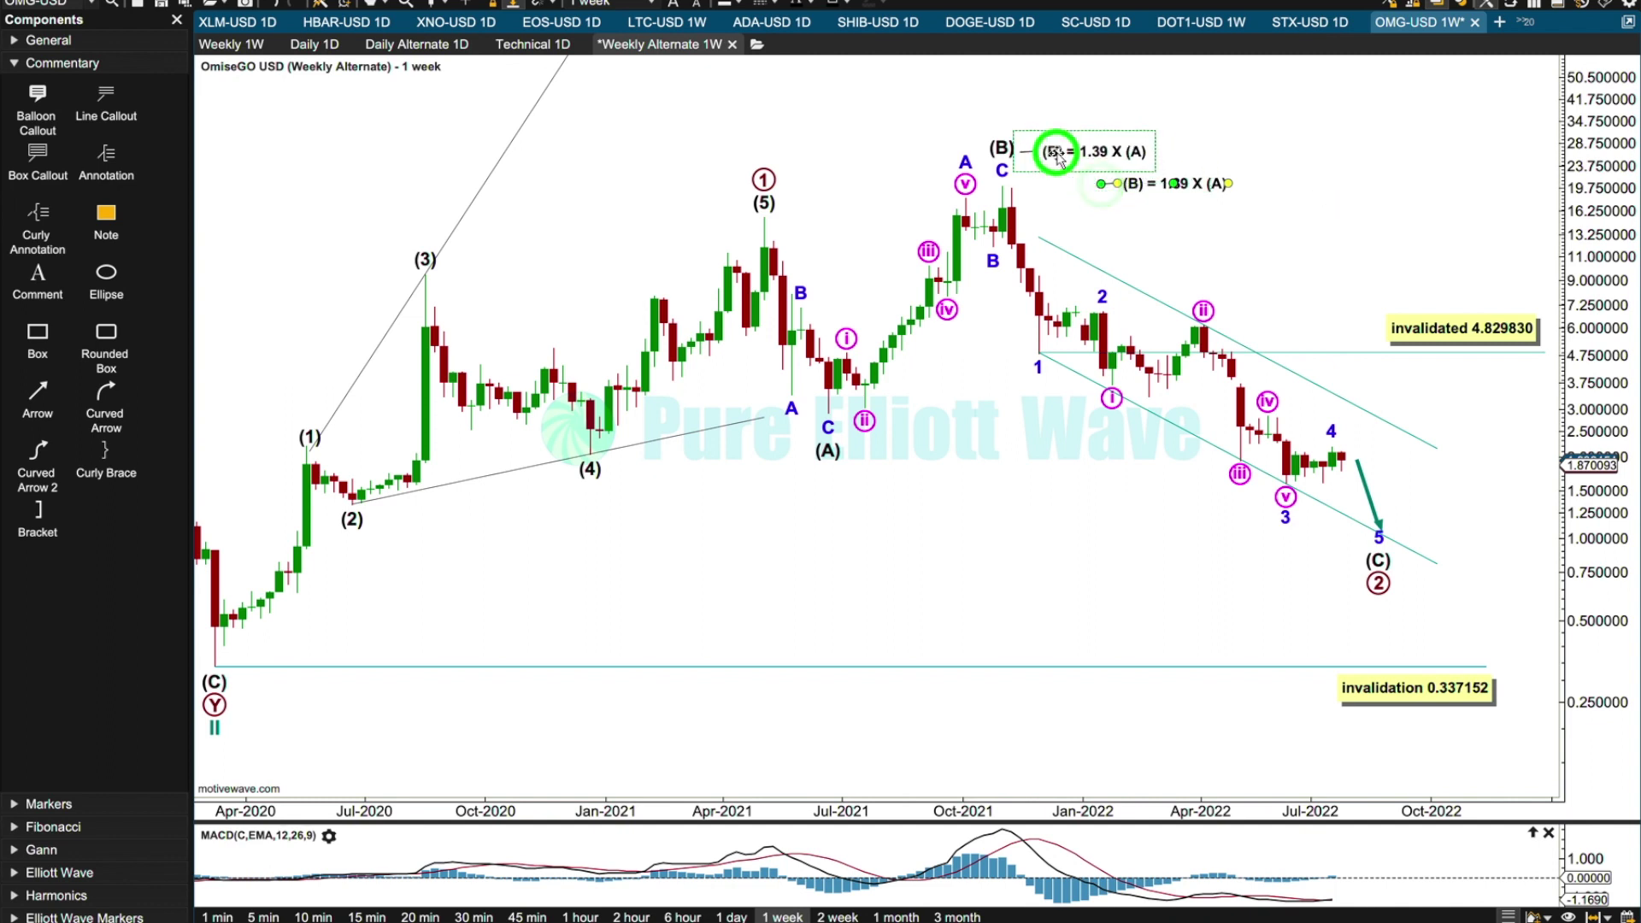
pyautogui.click(727, 3)
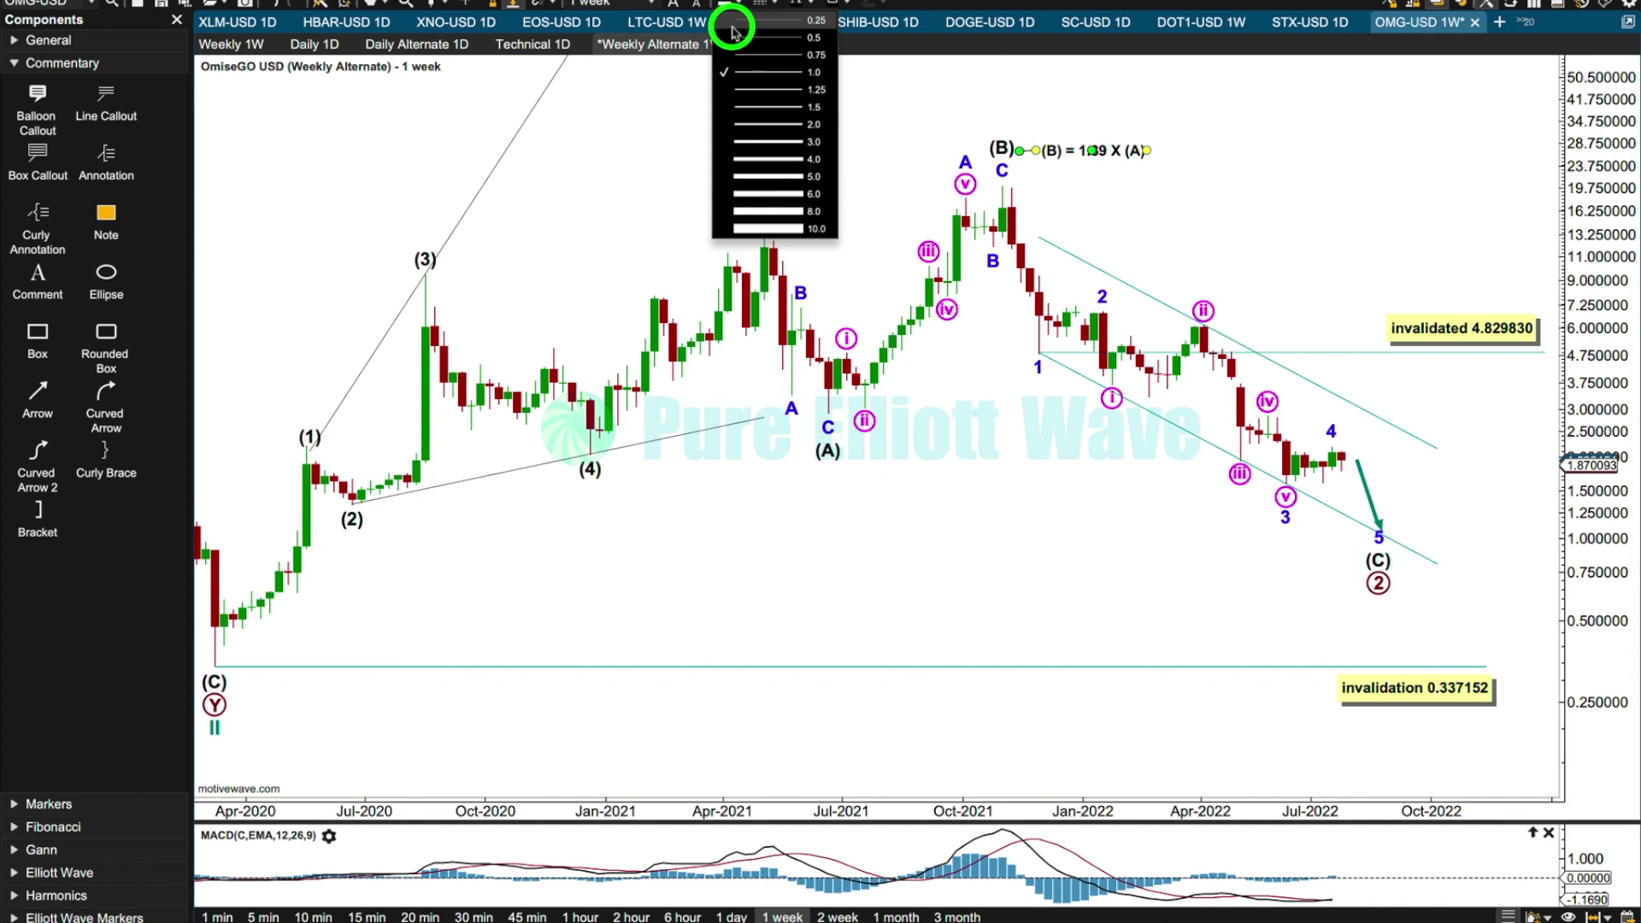
pyautogui.click(733, 32)
# Inspect the (A)-(B)-(C) and 1-to-5 wave structures of the alternate count on a stretched price scale
pyautogui.moveTo(1561, 137); pyautogui.dragTo(1558, 17)
pyautogui.click(996, 85)
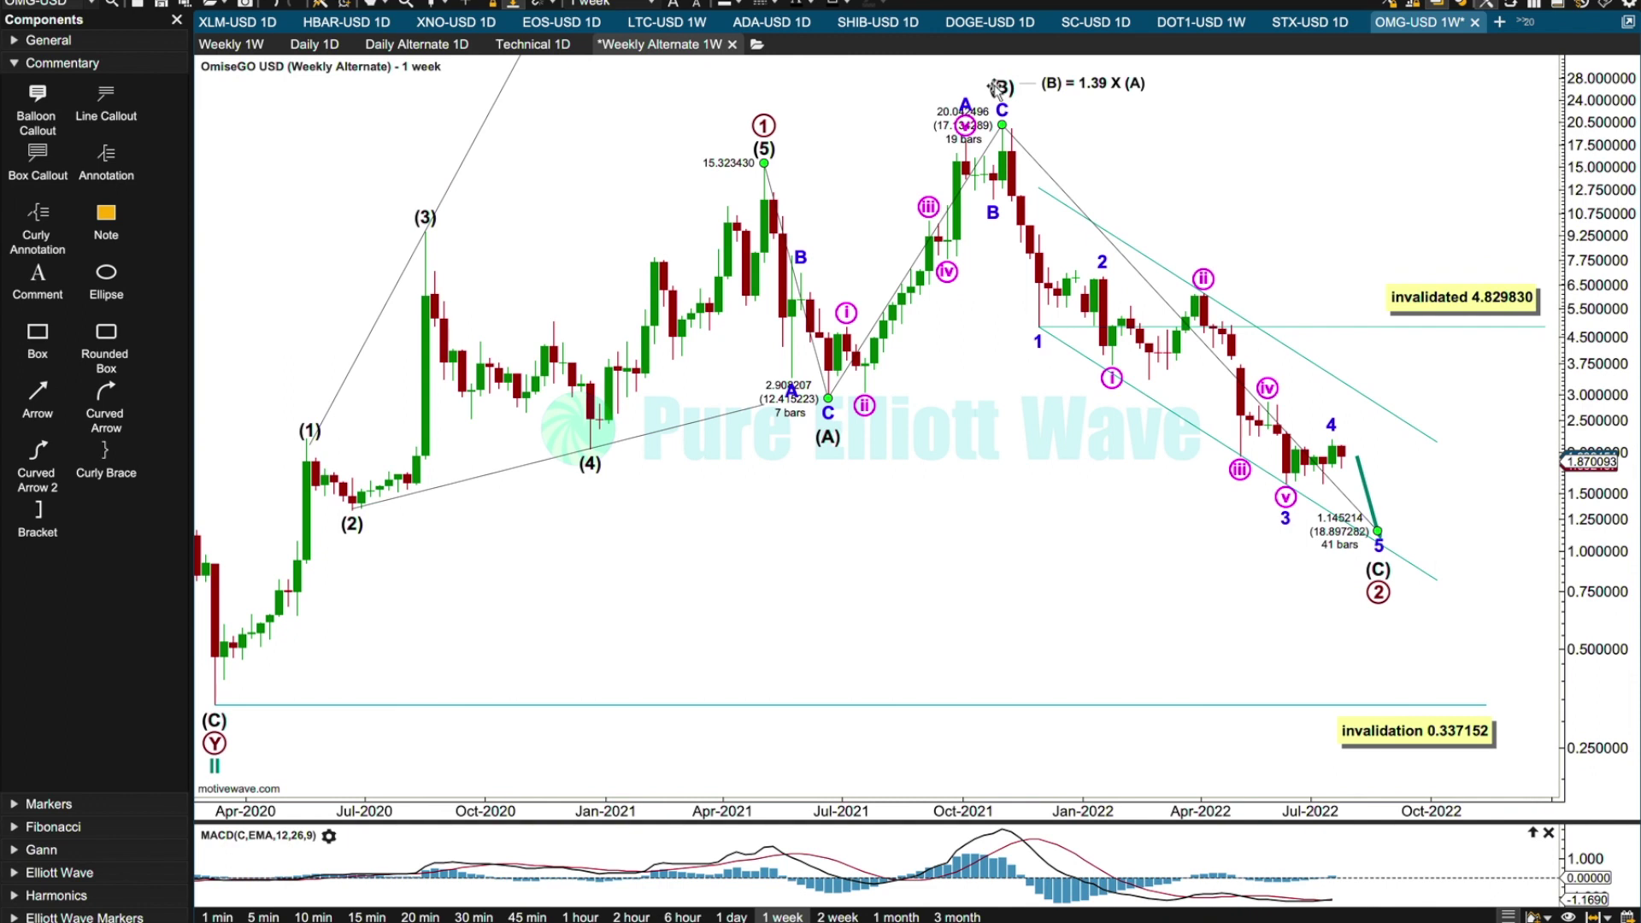
pyautogui.click(1331, 451)
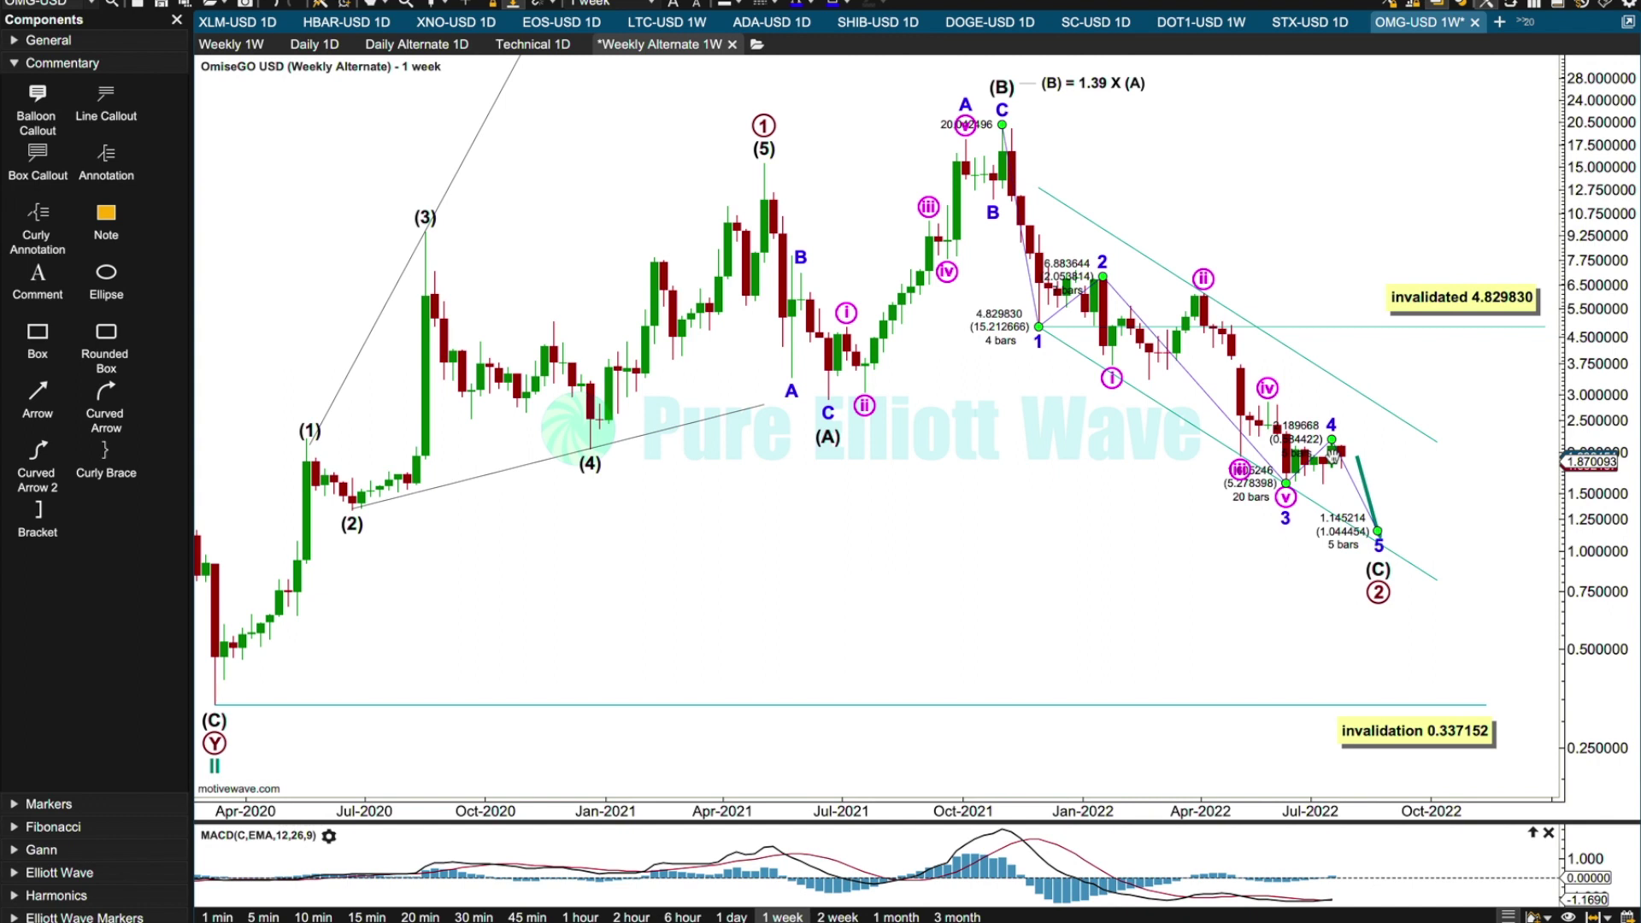
pyautogui.click(1344, 544)
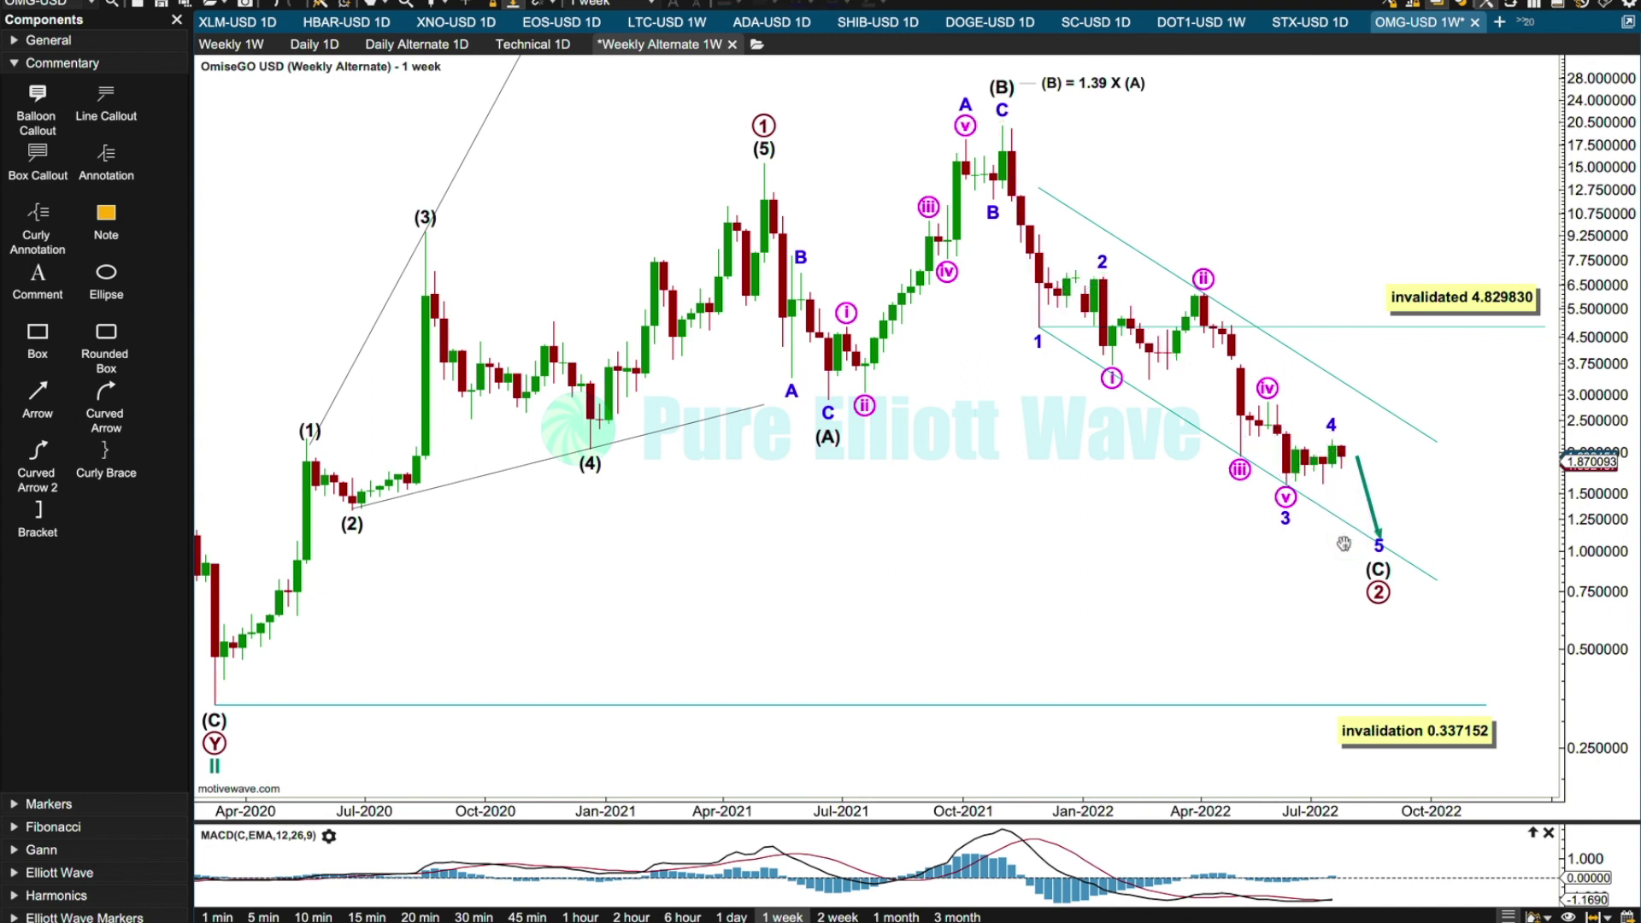
pyautogui.click(1405, 398)
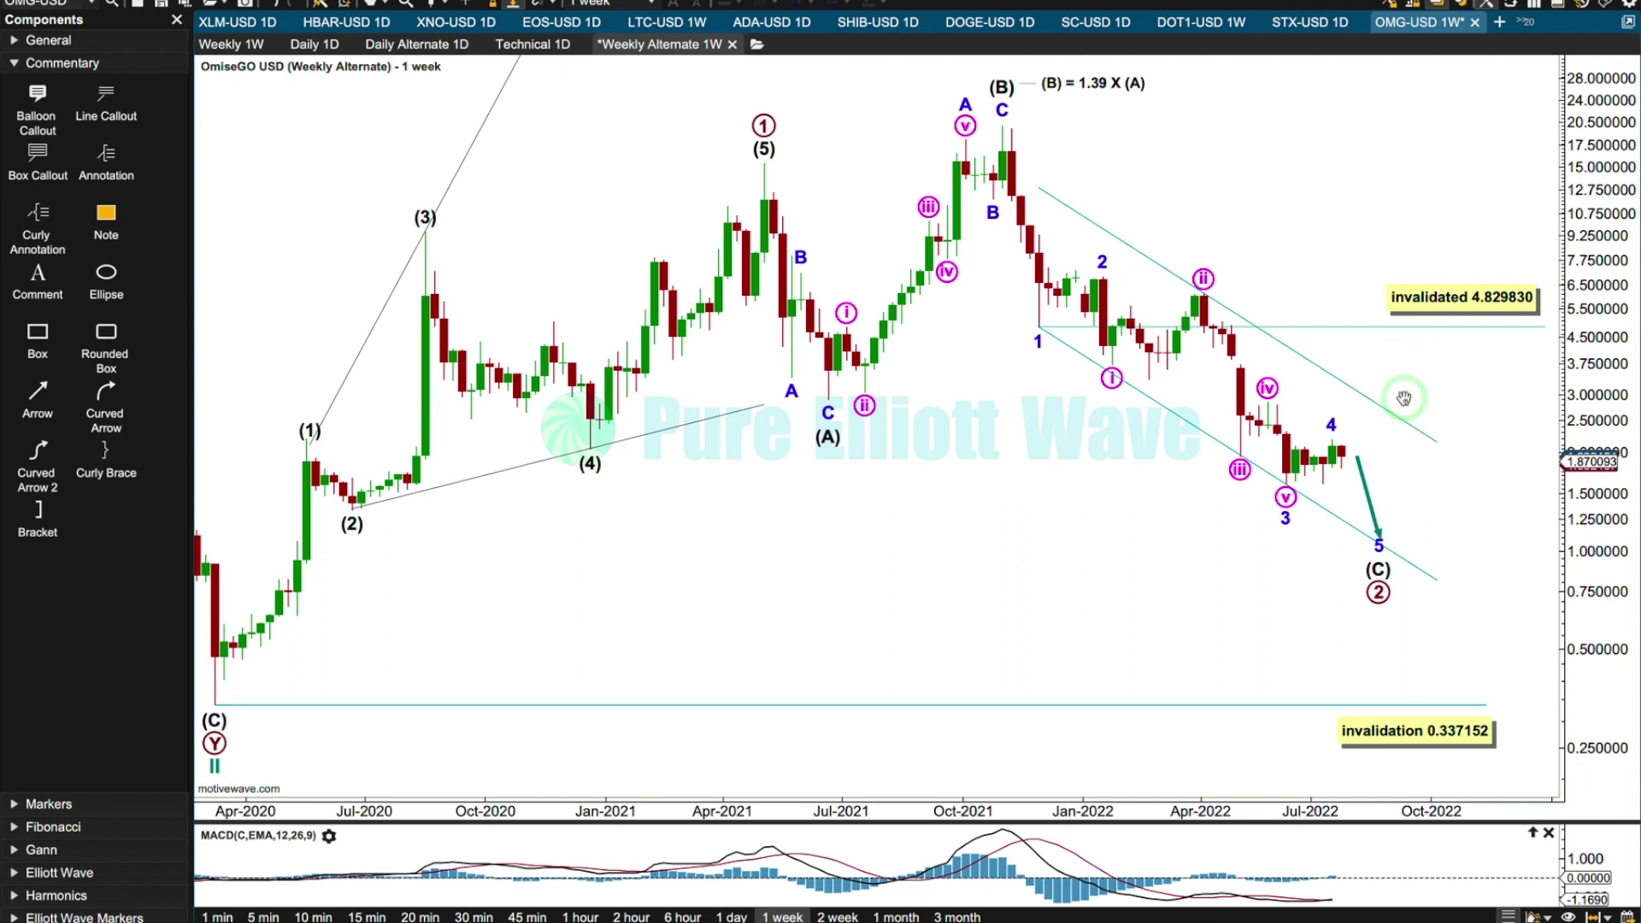
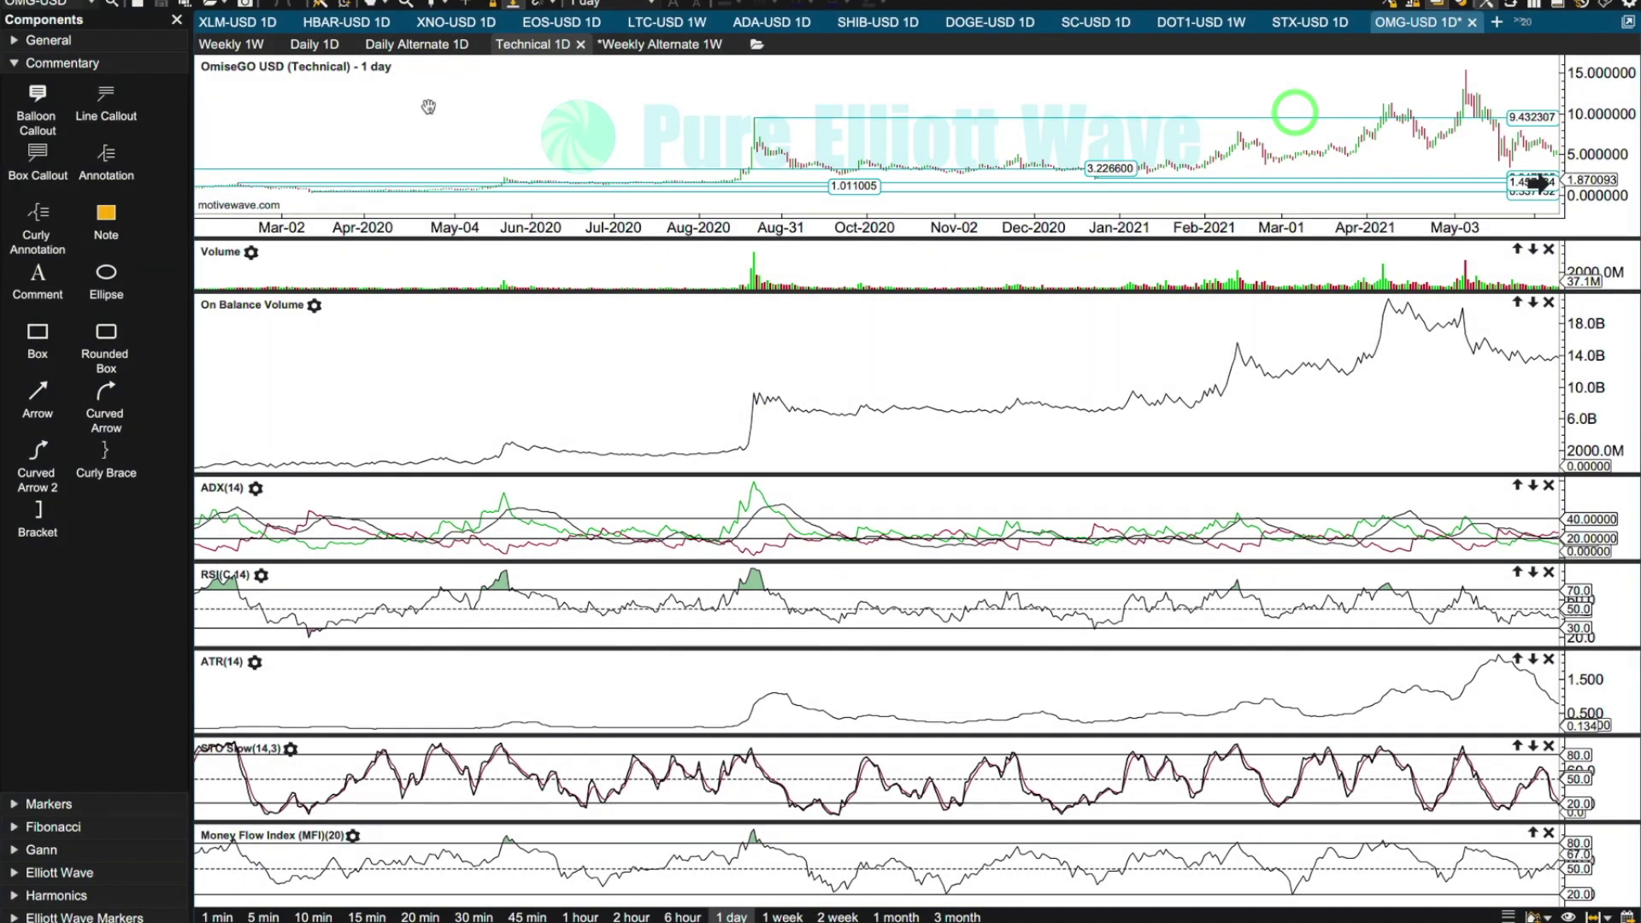
# On the Technical daily chart, extend the 1.605246 price level line from the June 2022 low past the latest candle
pyautogui.moveTo(391, 137); pyautogui.dragTo(1300, 139)
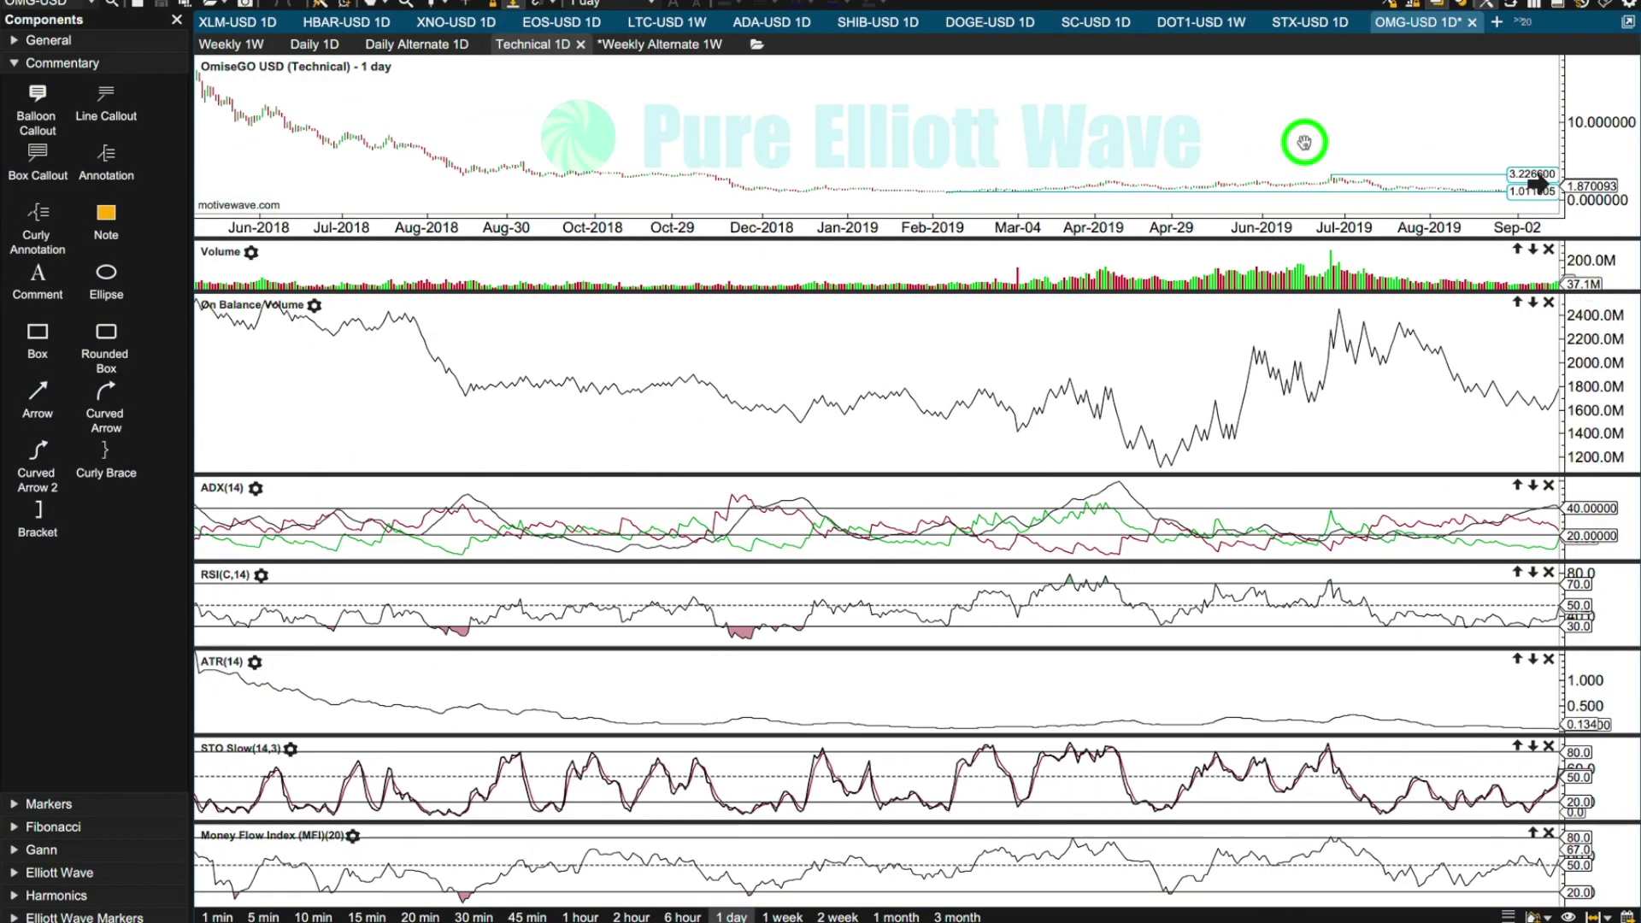
pyautogui.moveTo(934, 110); pyautogui.dragTo(1451, 111)
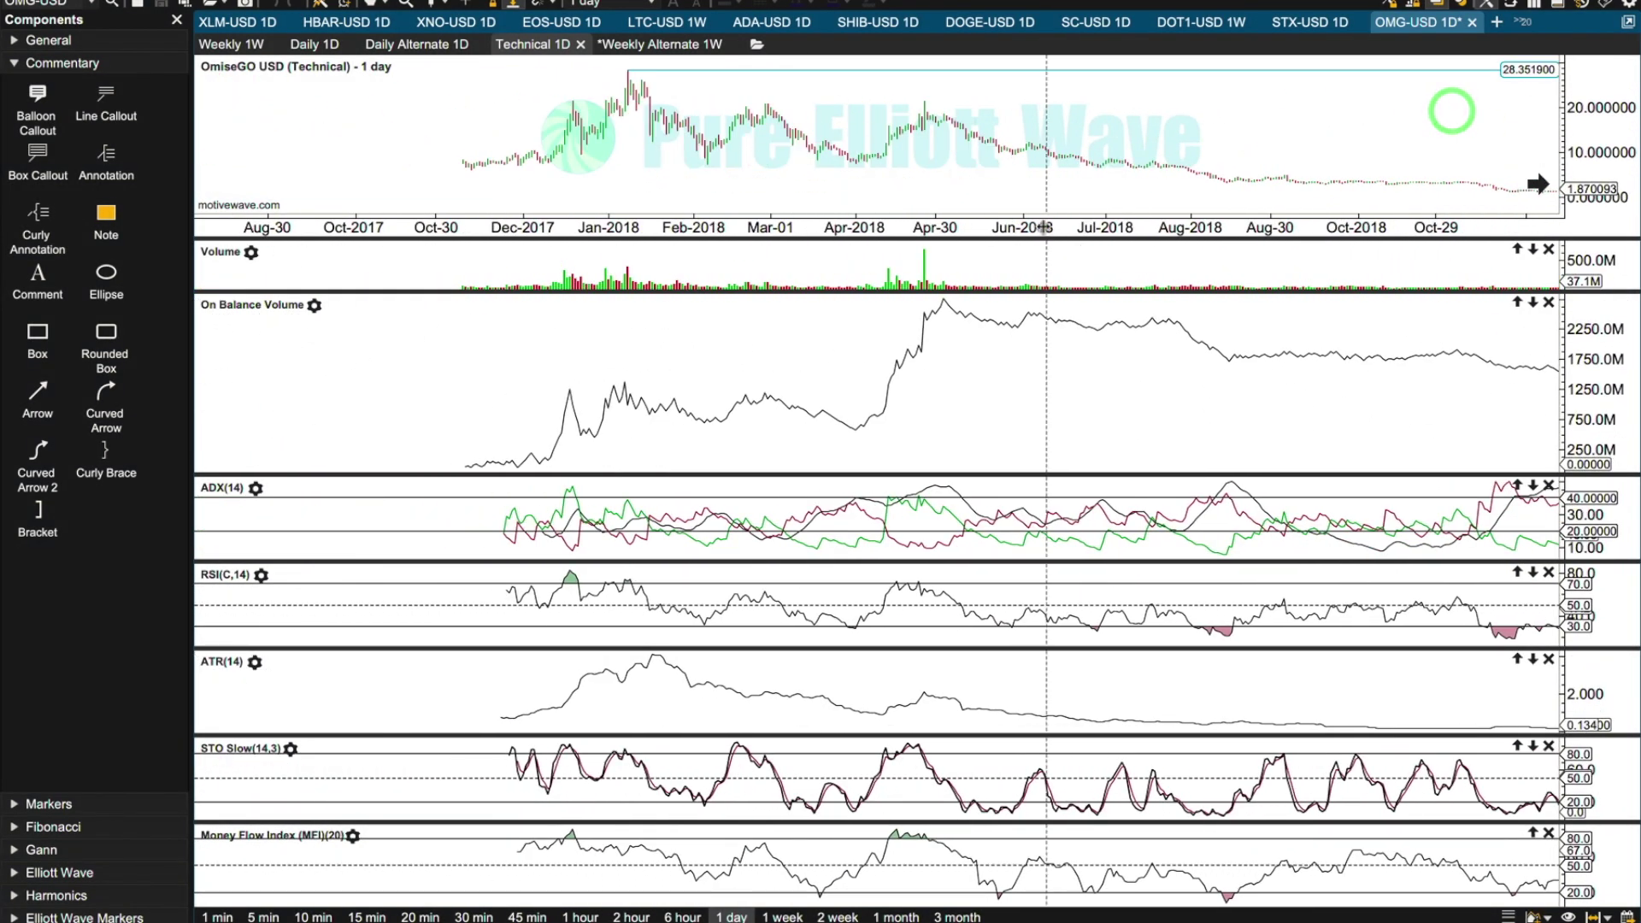
pyautogui.doubleClick(1078, 226)
pyautogui.click(702, 181)
pyautogui.moveTo(872, 158); pyautogui.dragTo(139, 228)
pyautogui.moveTo(1115, 115); pyautogui.dragTo(886, 117)
pyautogui.doubleClick(1130, 230)
pyautogui.moveTo(1349, 162); pyautogui.dragTo(1156, 161)
pyautogui.moveTo(1104, 224); pyautogui.dragTo(1509, 189)
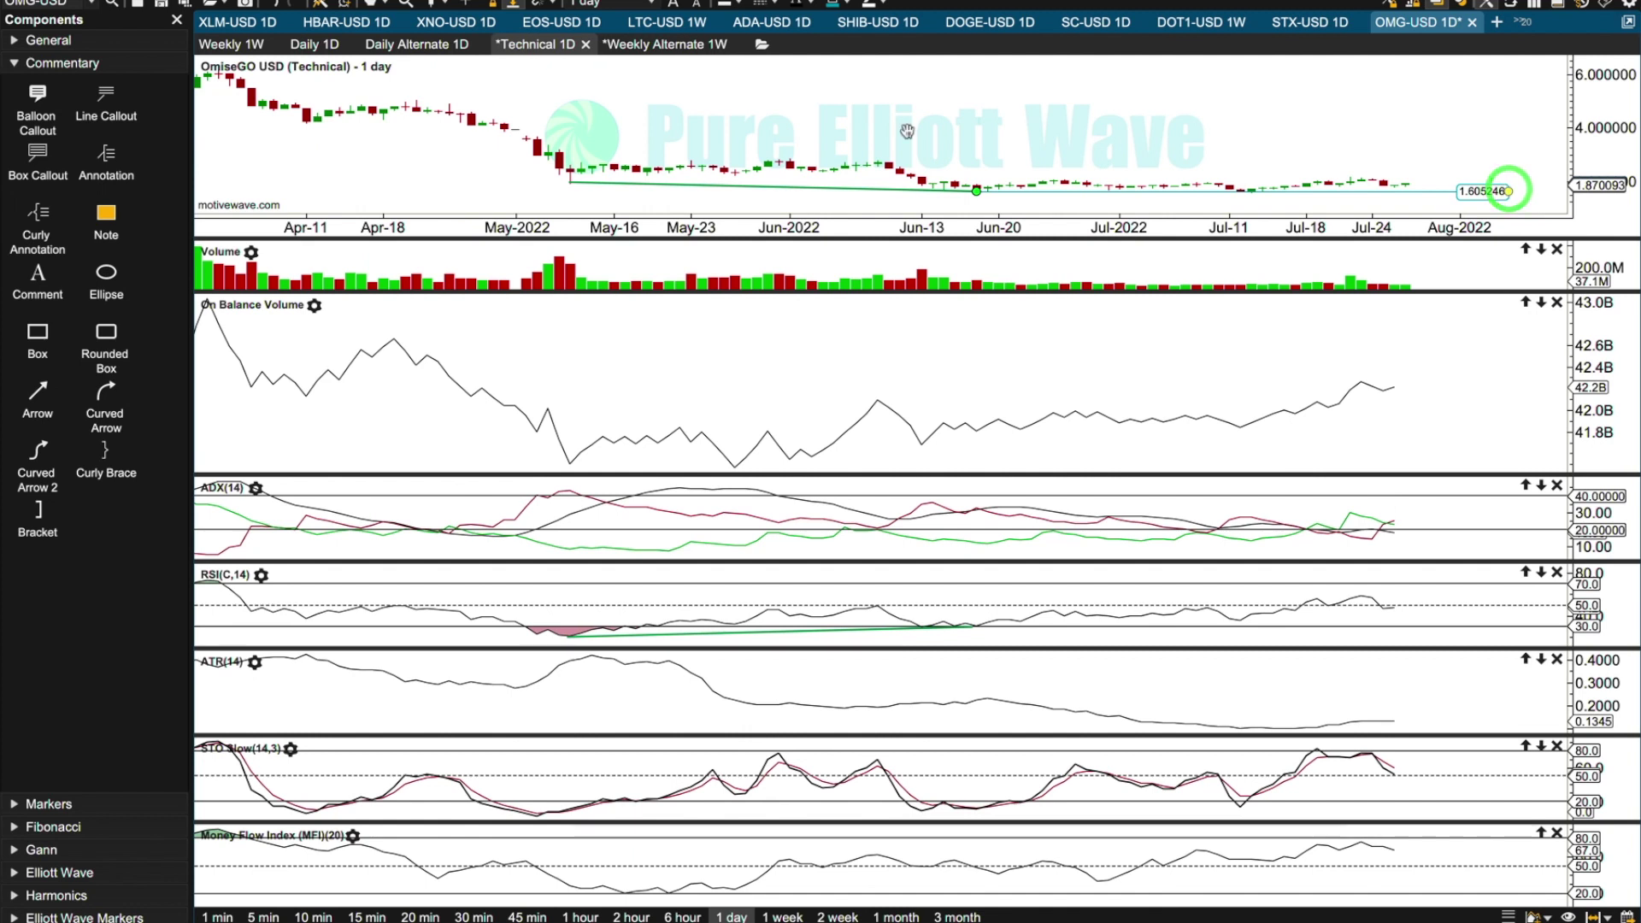
# Examine the daily candles around the June 2022 low in an enlarged price pane and check the ADX
pyautogui.scroll(5, 1228, 111)
pyautogui.scroll(5, 684, 200)
pyautogui.moveTo(684, 200); pyautogui.dragTo(555, 207)
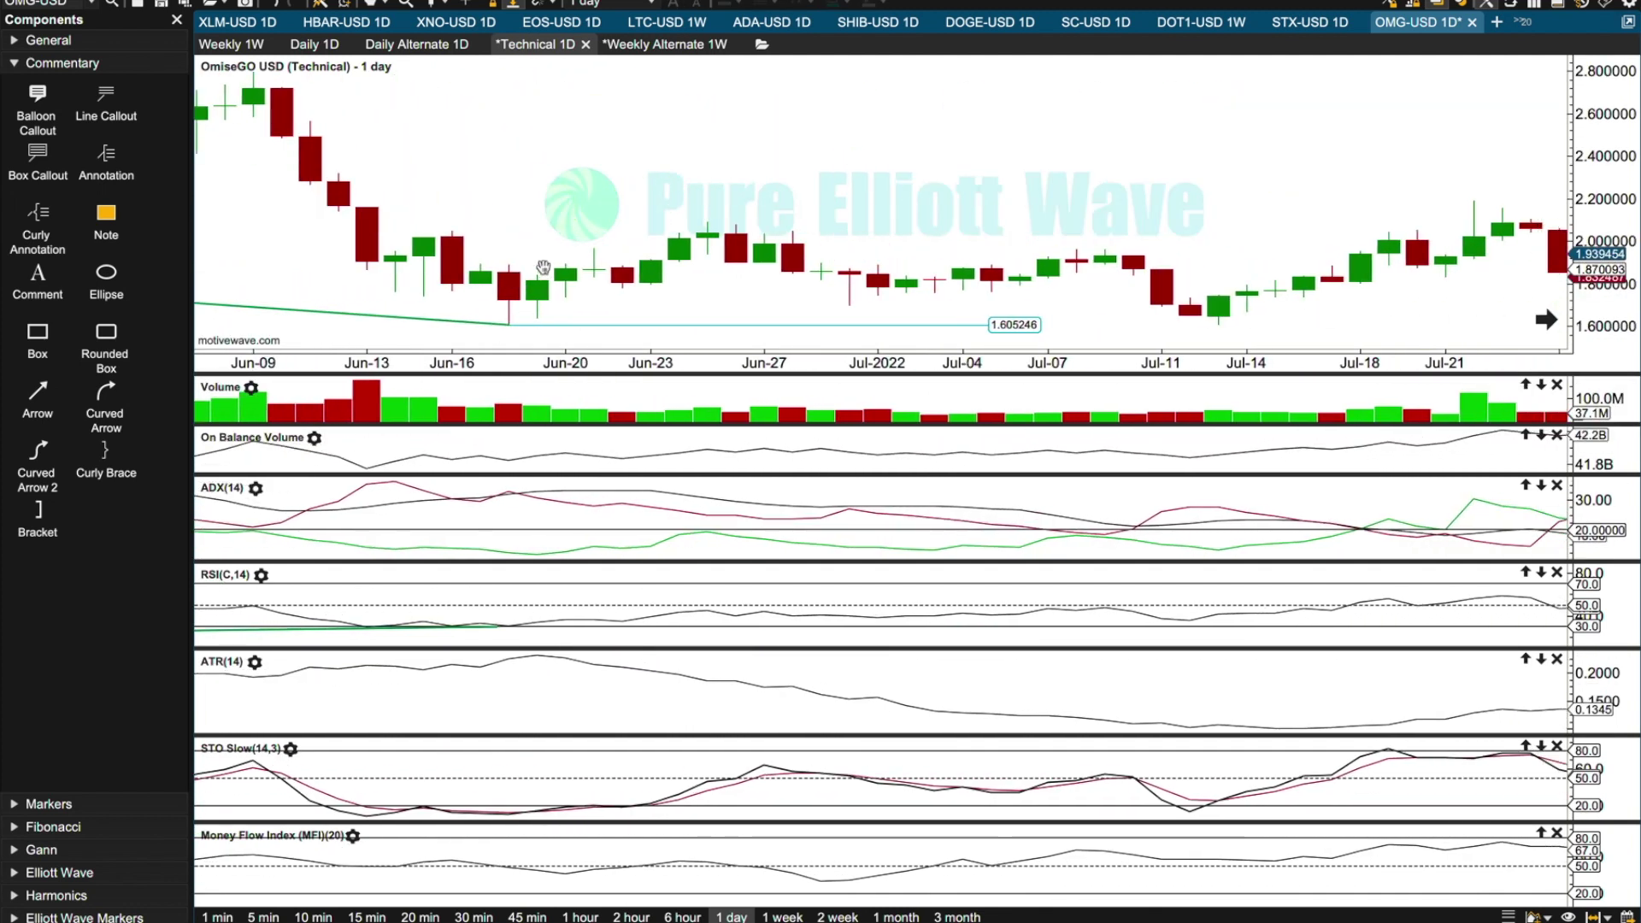
pyautogui.click(544, 266)
pyautogui.click(539, 295)
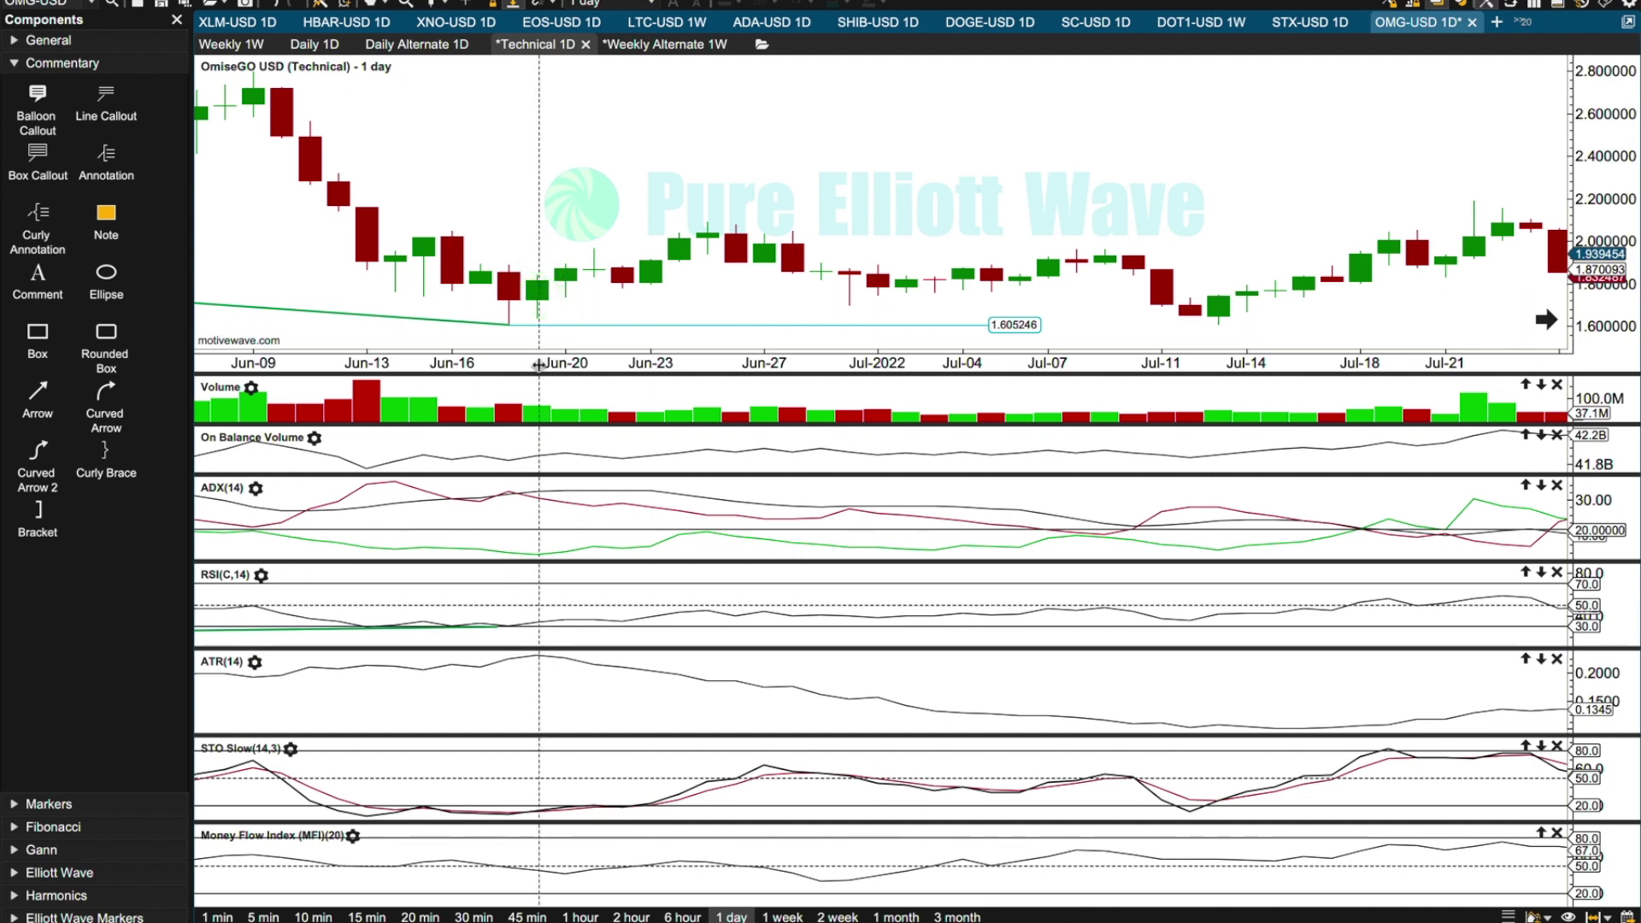
pyautogui.click(549, 494)
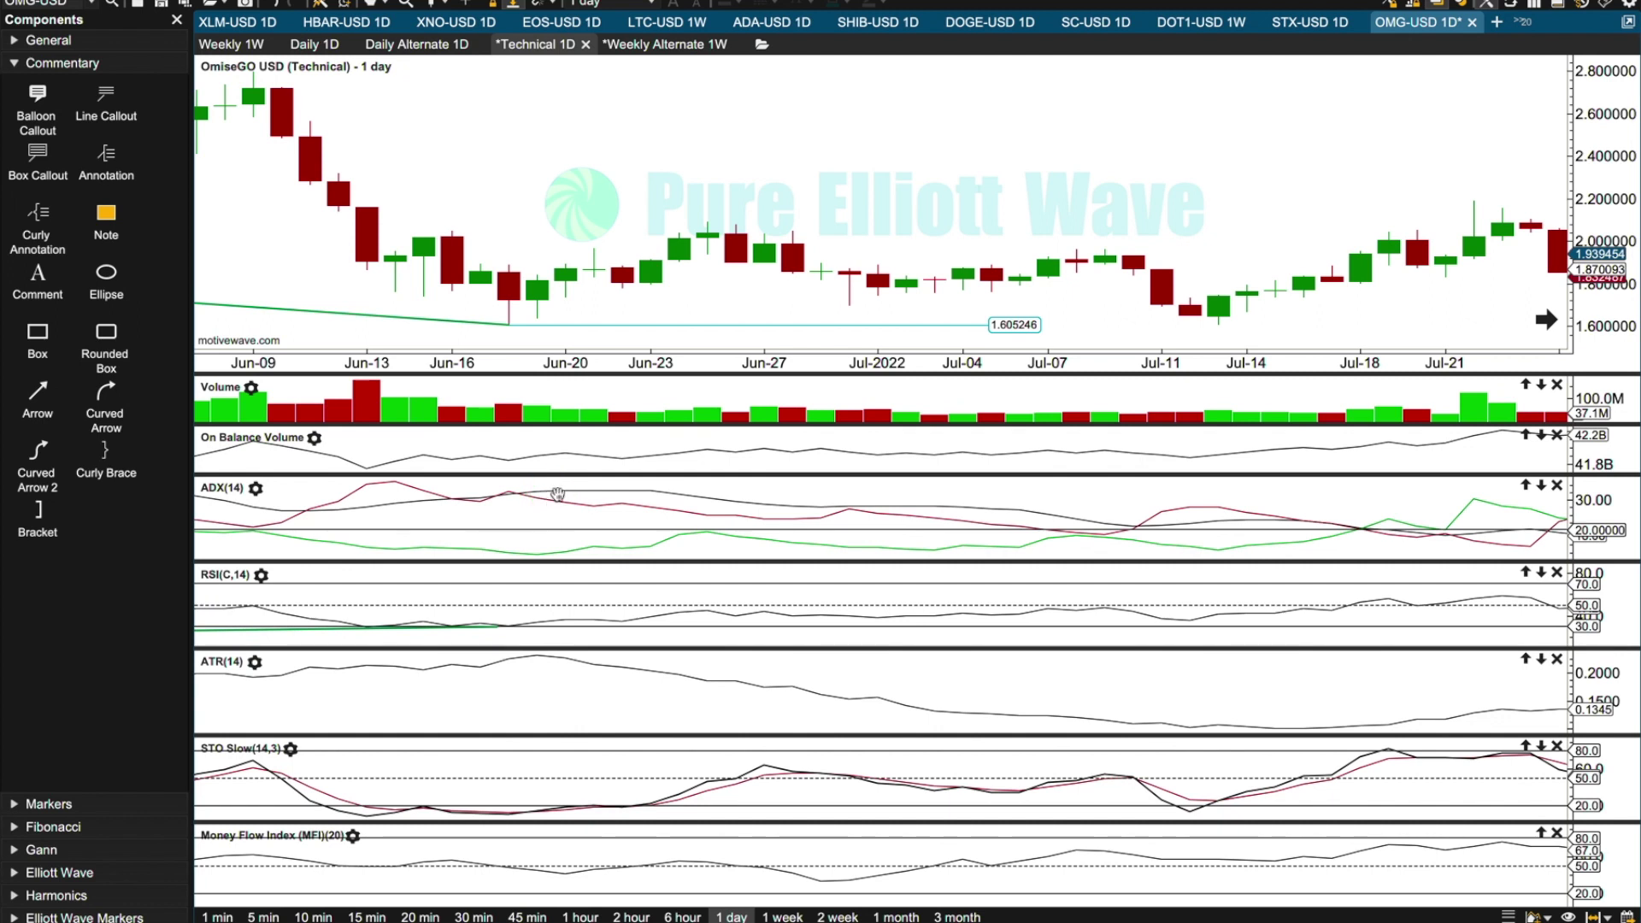
# Compare the July price rise with its volume bars in an enlarged Volume pane
pyautogui.moveTo(557, 494); pyautogui.dragTo(700, 424)
pyautogui.click(1079, 264)
pyautogui.click(1024, 129)
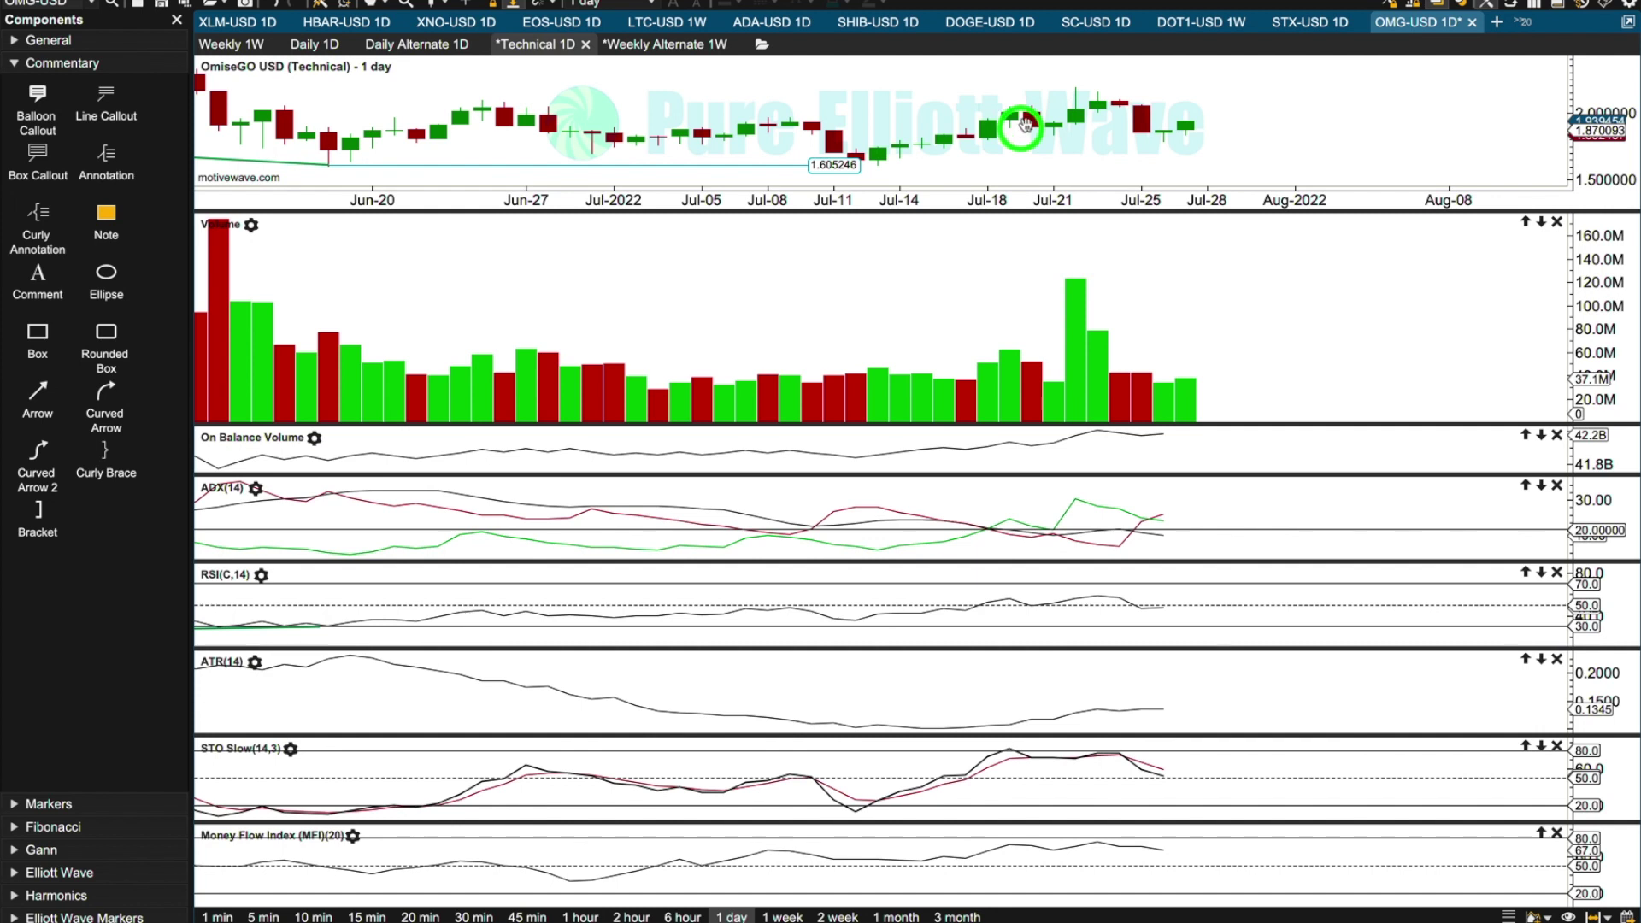
pyautogui.click(1088, 86)
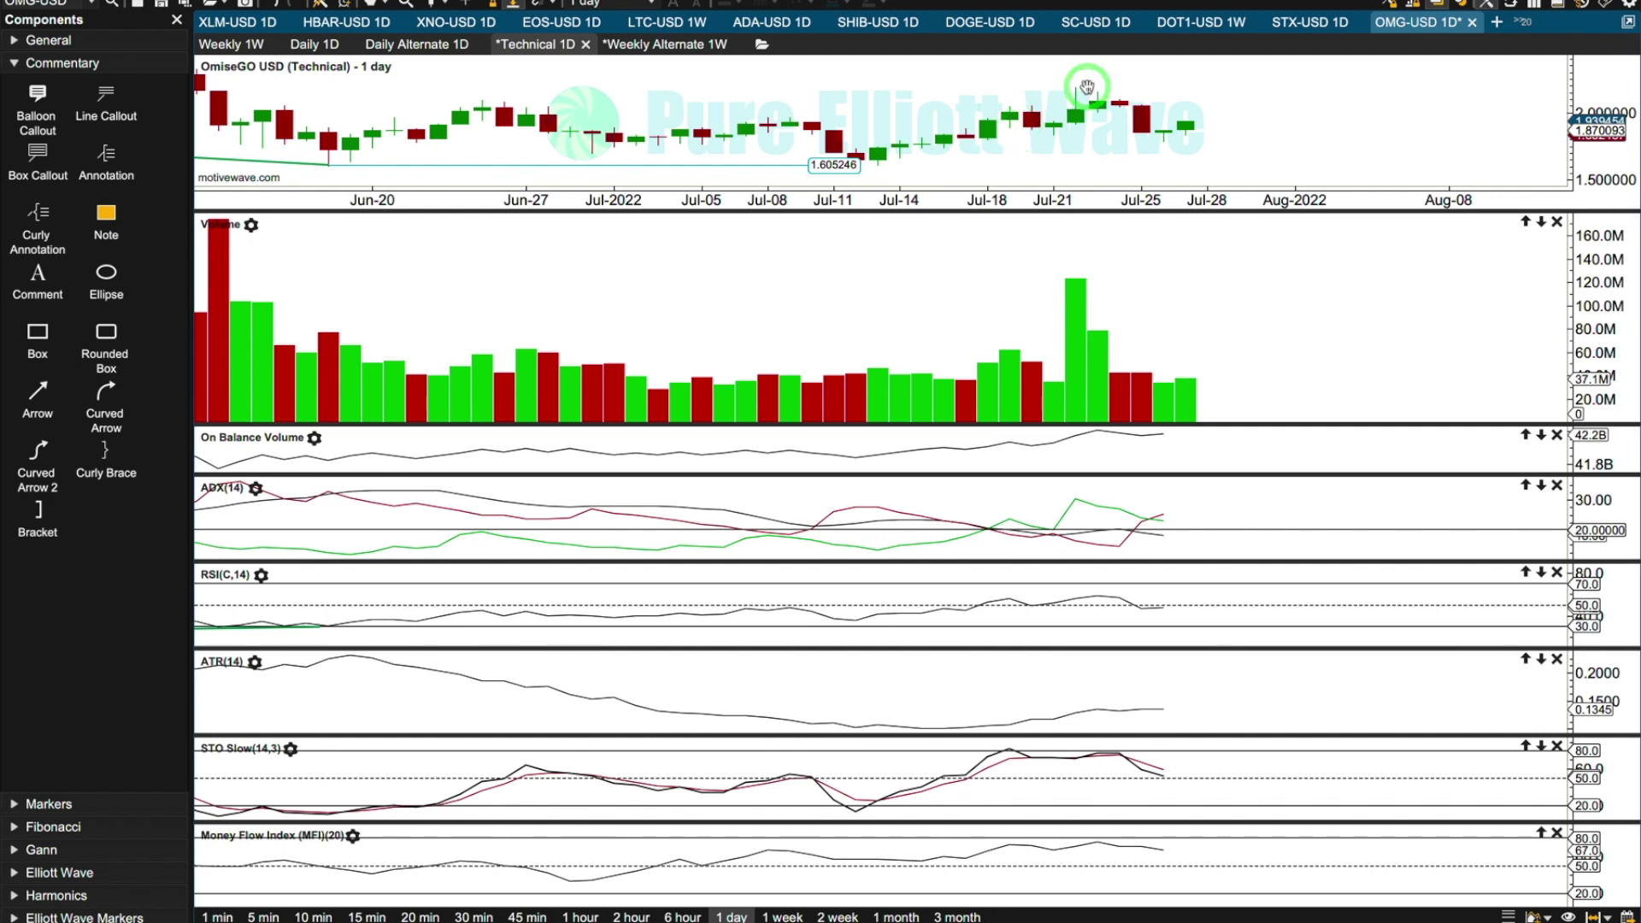
pyautogui.click(1063, 85)
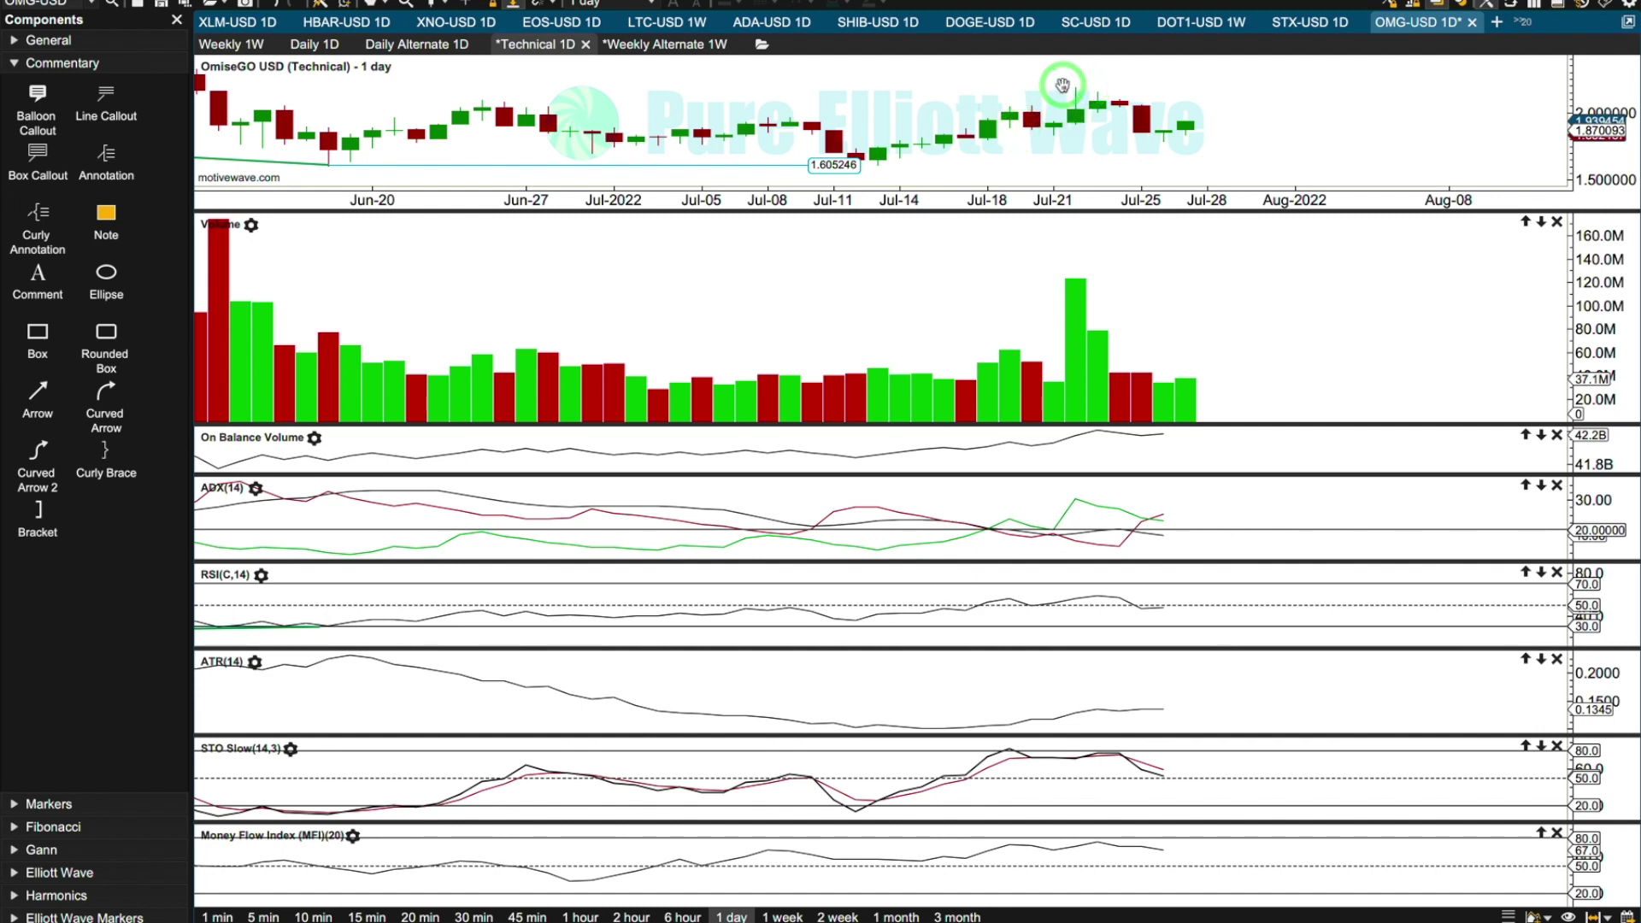
pyautogui.click(1080, 120)
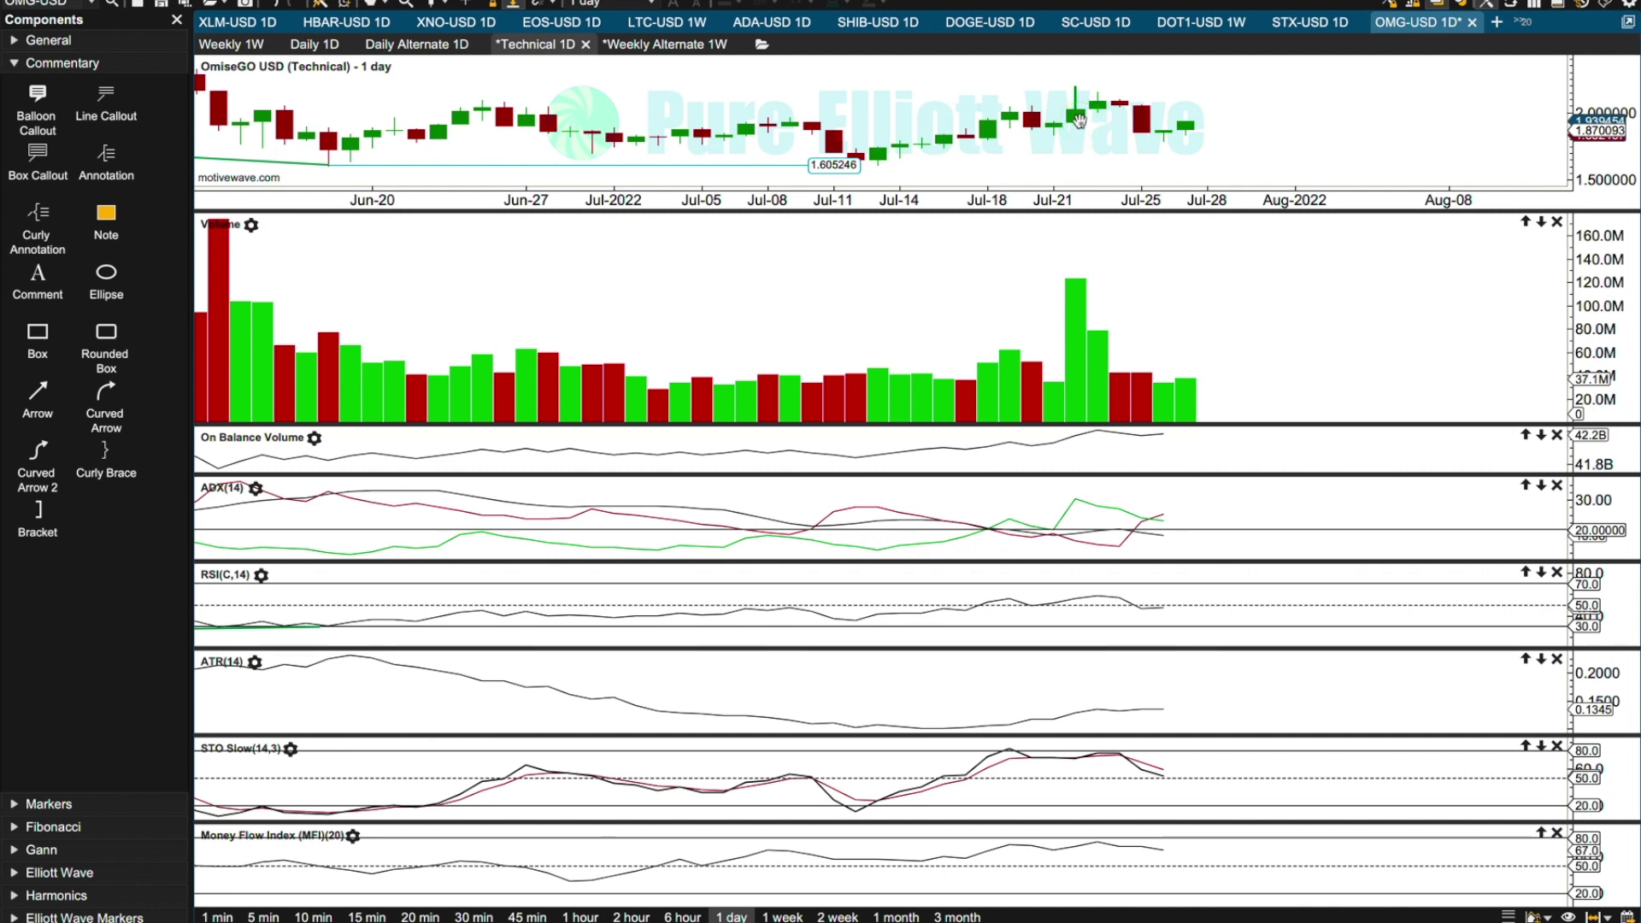
pyautogui.click(897, 127)
pyautogui.click(970, 109)
pyautogui.click(1048, 89)
pyautogui.click(1091, 83)
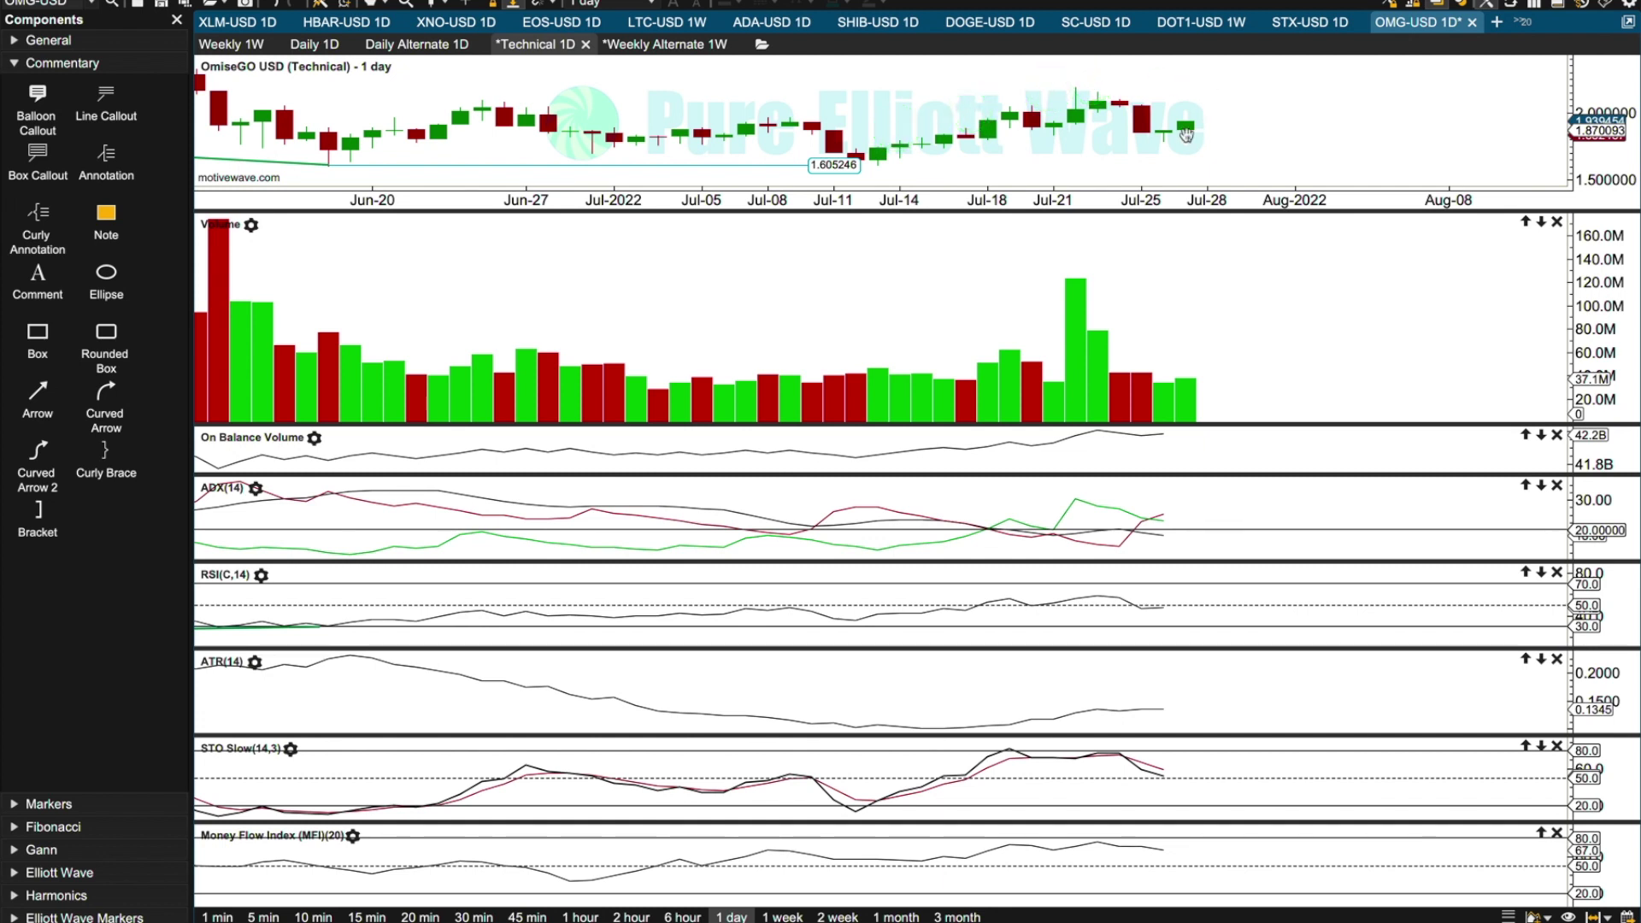
# Examine the most recent candles around Jul-25 for signs of a reversal
pyautogui.click(1151, 156)
pyautogui.click(1194, 145)
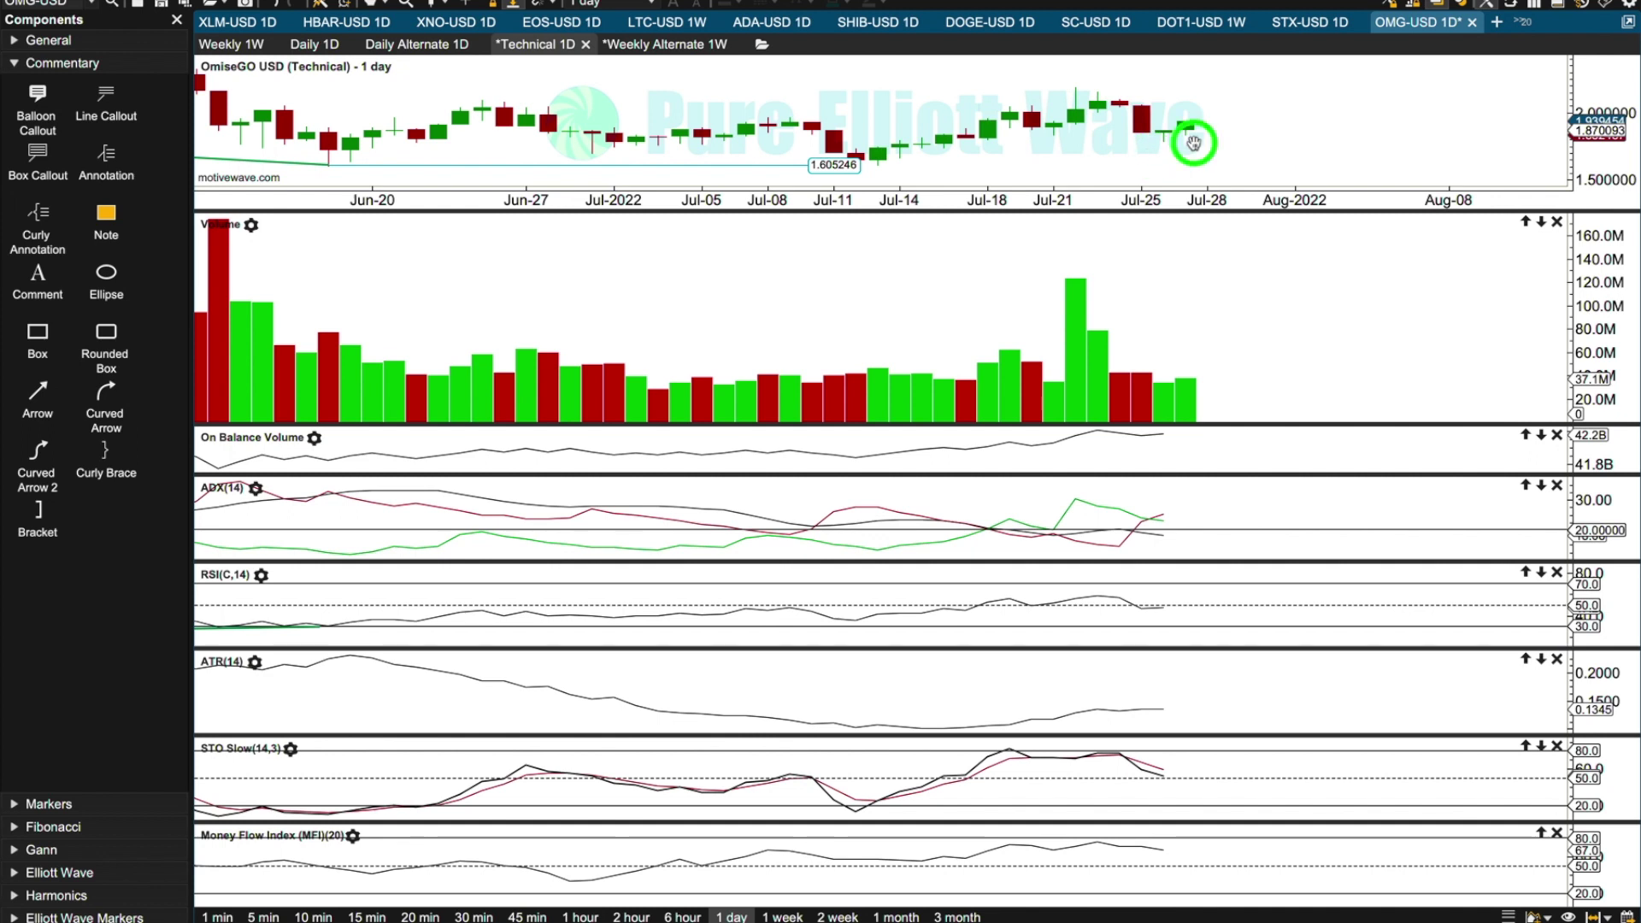
pyautogui.click(1141, 144)
pyautogui.click(1196, 145)
pyautogui.click(1187, 125)
pyautogui.click(1143, 118)
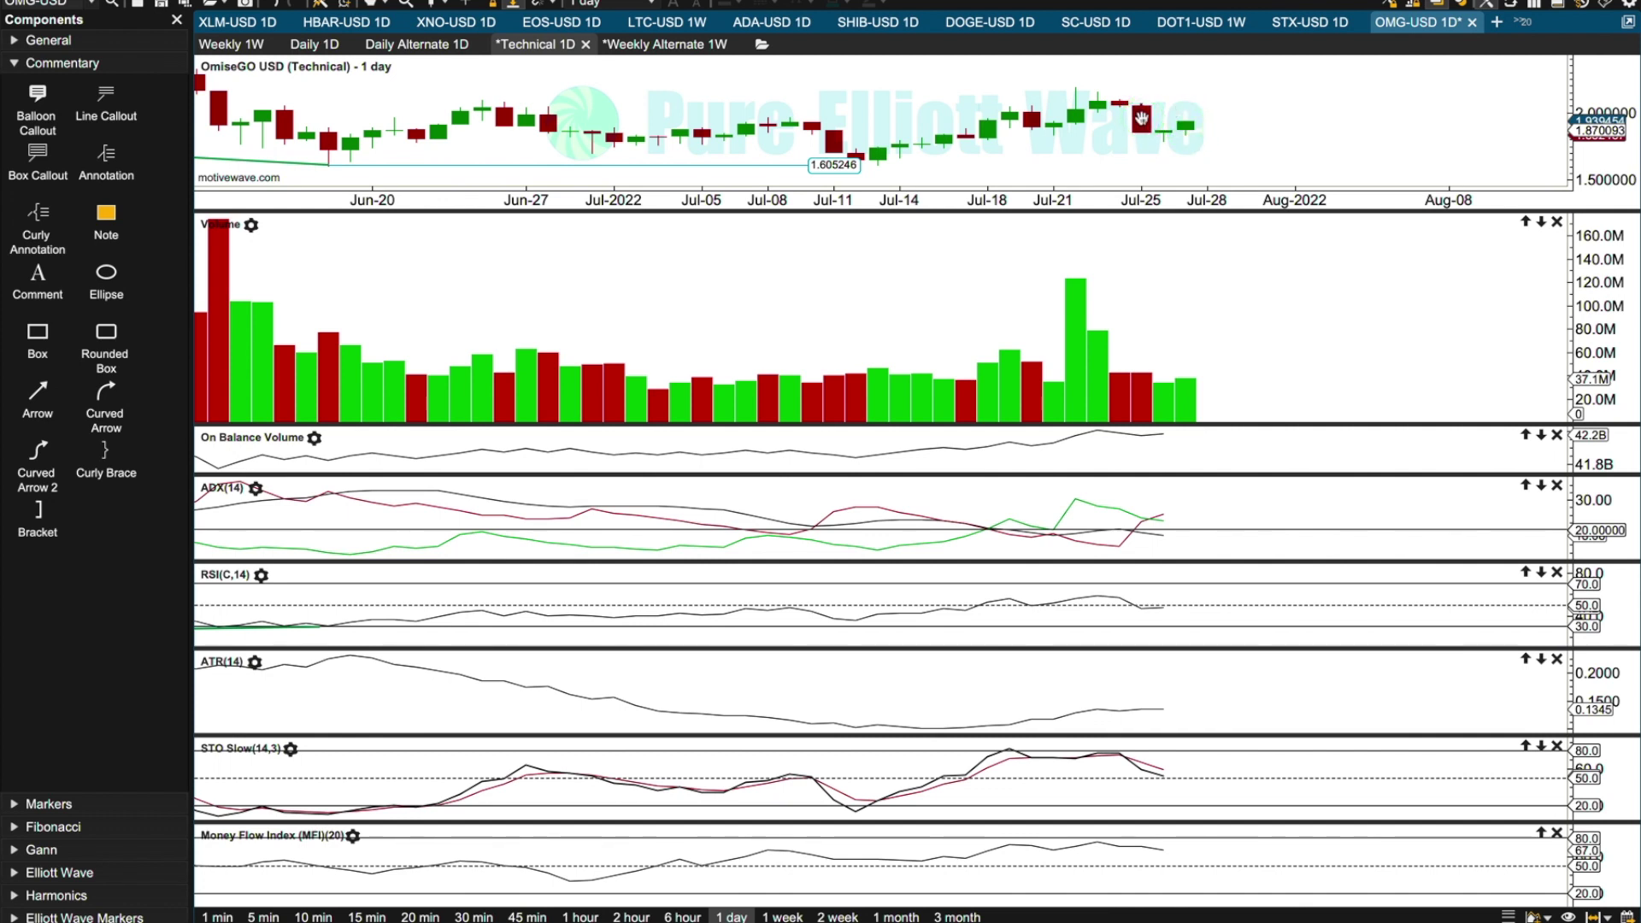
pyautogui.click(1190, 146)
# Enlarge the On Balance Volume pane and draw a descending trend line along its highs from Jun-27 to about Jul-28
pyautogui.scroll(3, 905, 312)
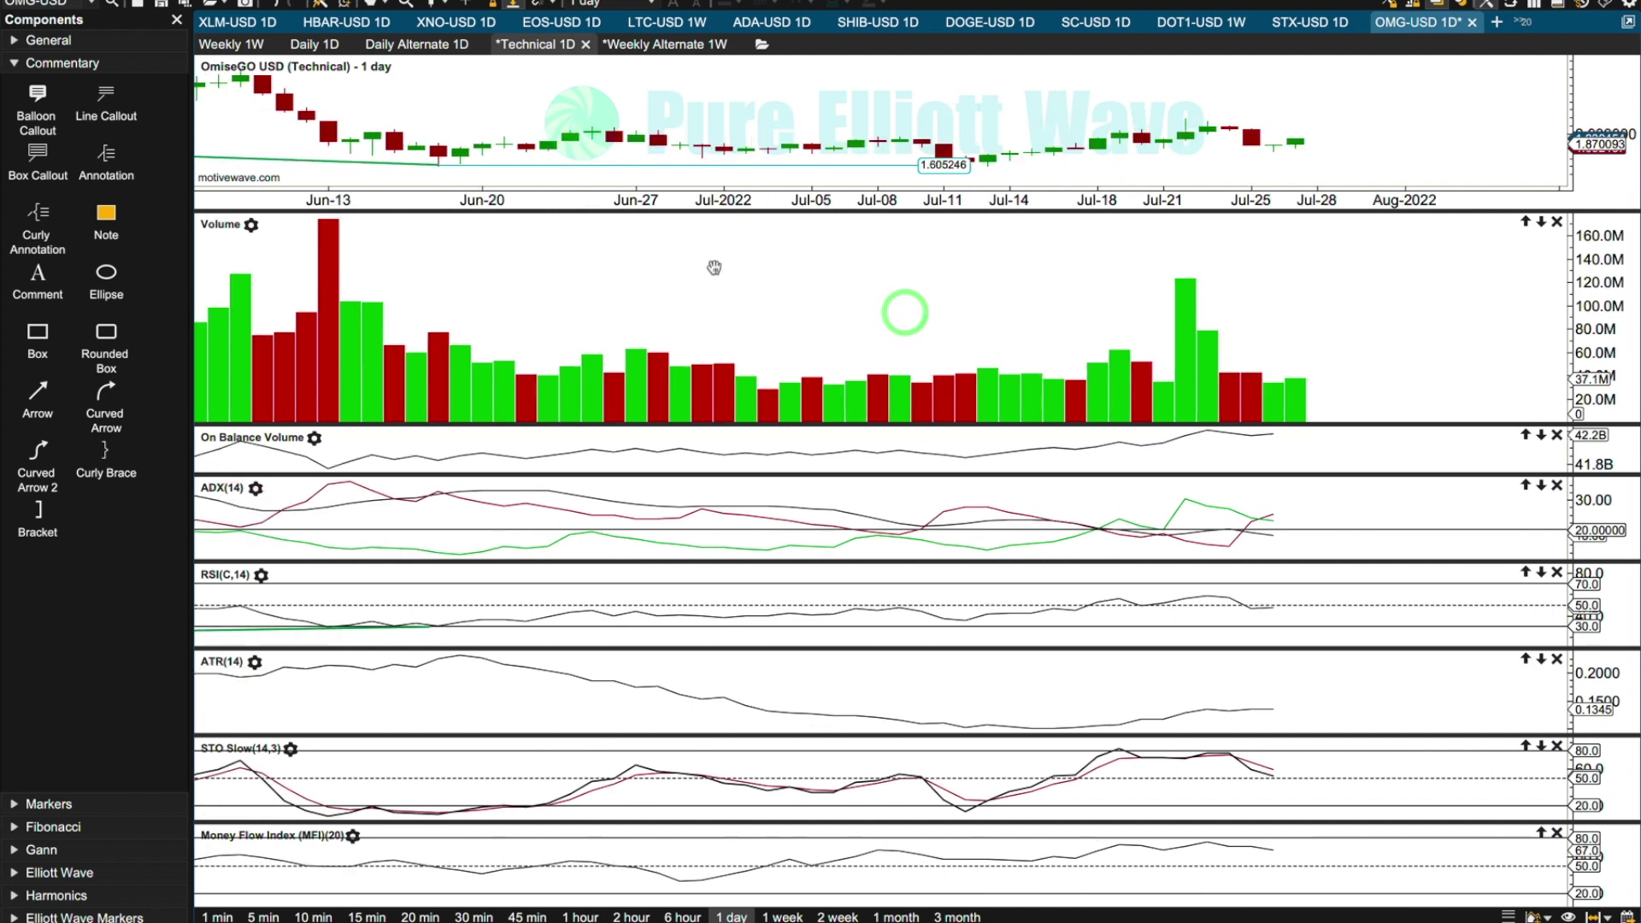
pyautogui.moveTo(732, 422); pyautogui.dragTo(731, 312)
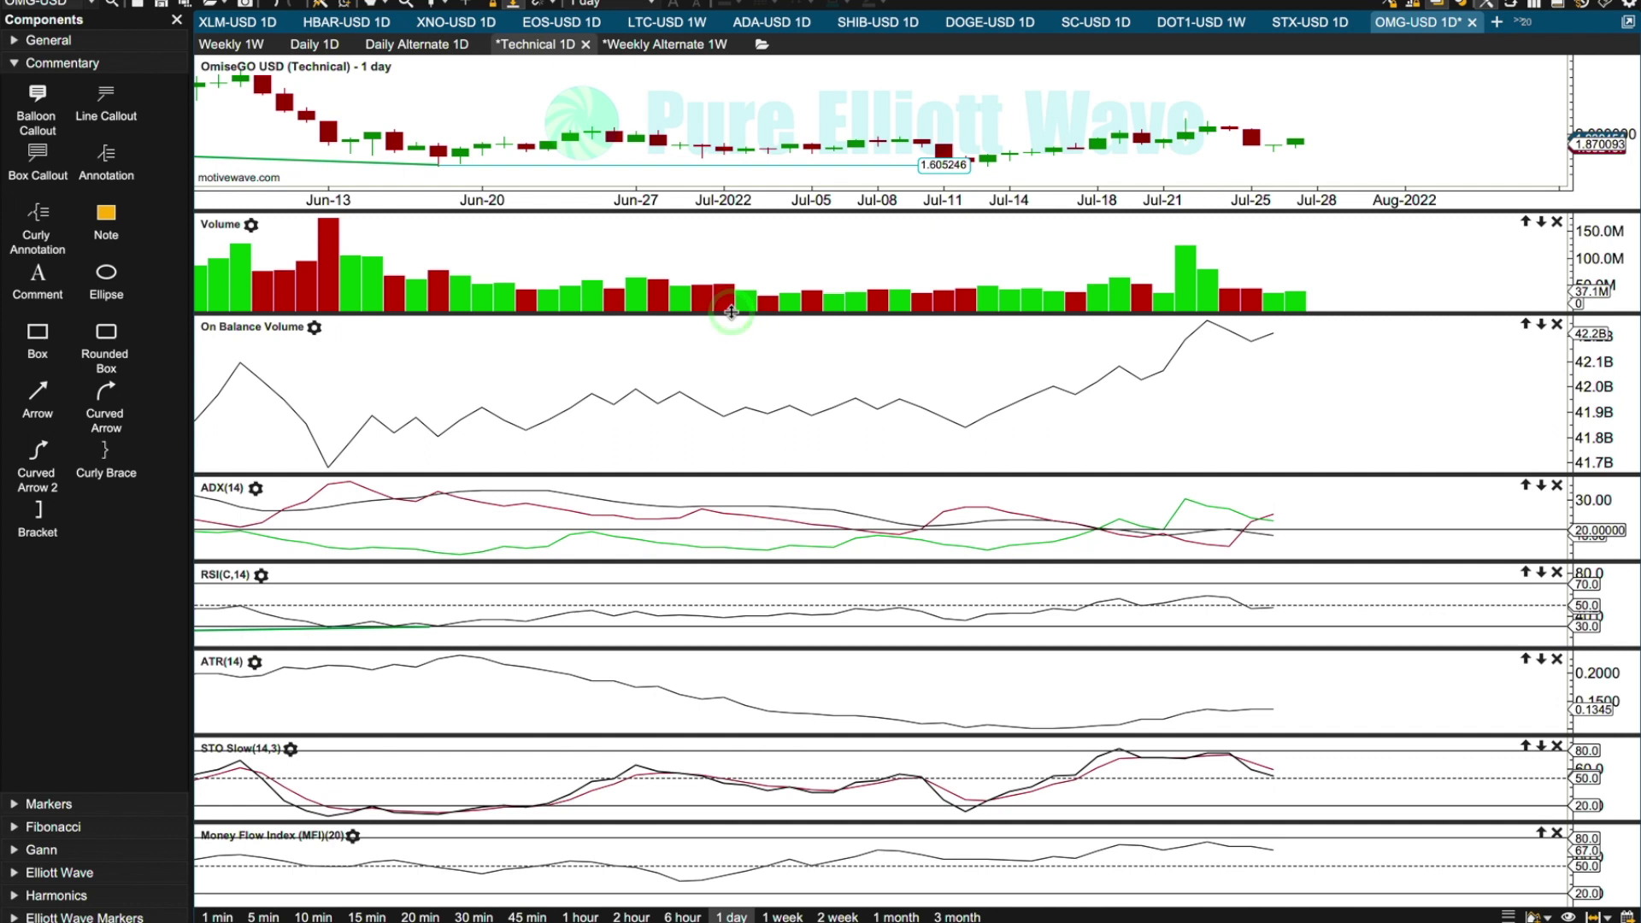
pyautogui.click(60, 40)
pyautogui.click(38, 515)
pyautogui.moveTo(903, 318); pyautogui.dragTo(1322, 415)
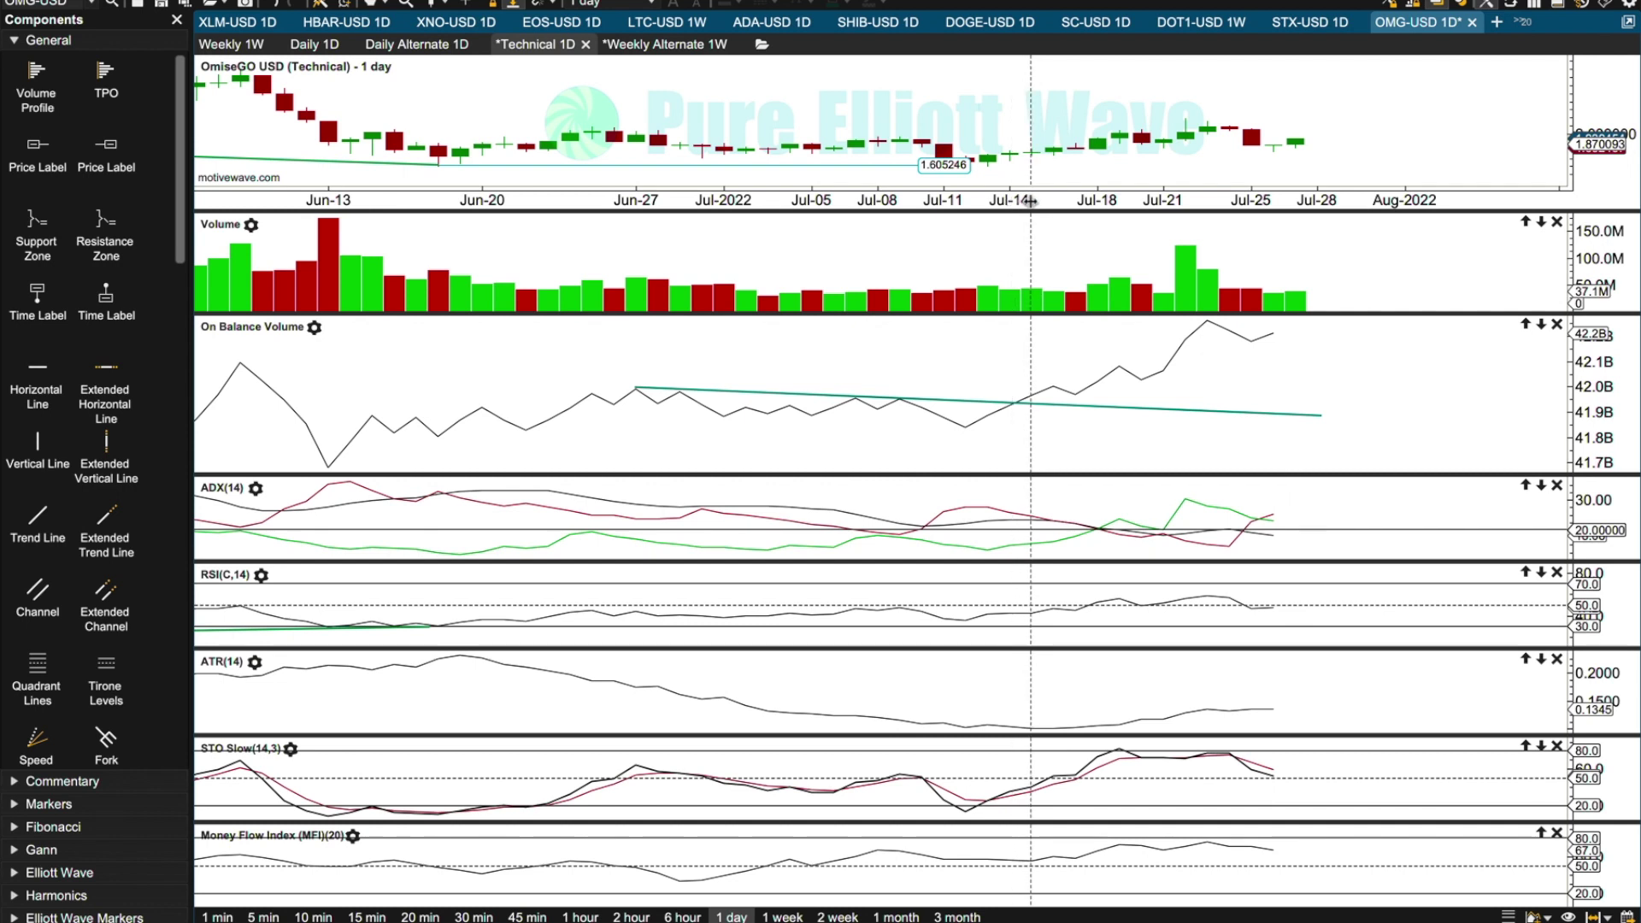
pyautogui.click(1026, 383)
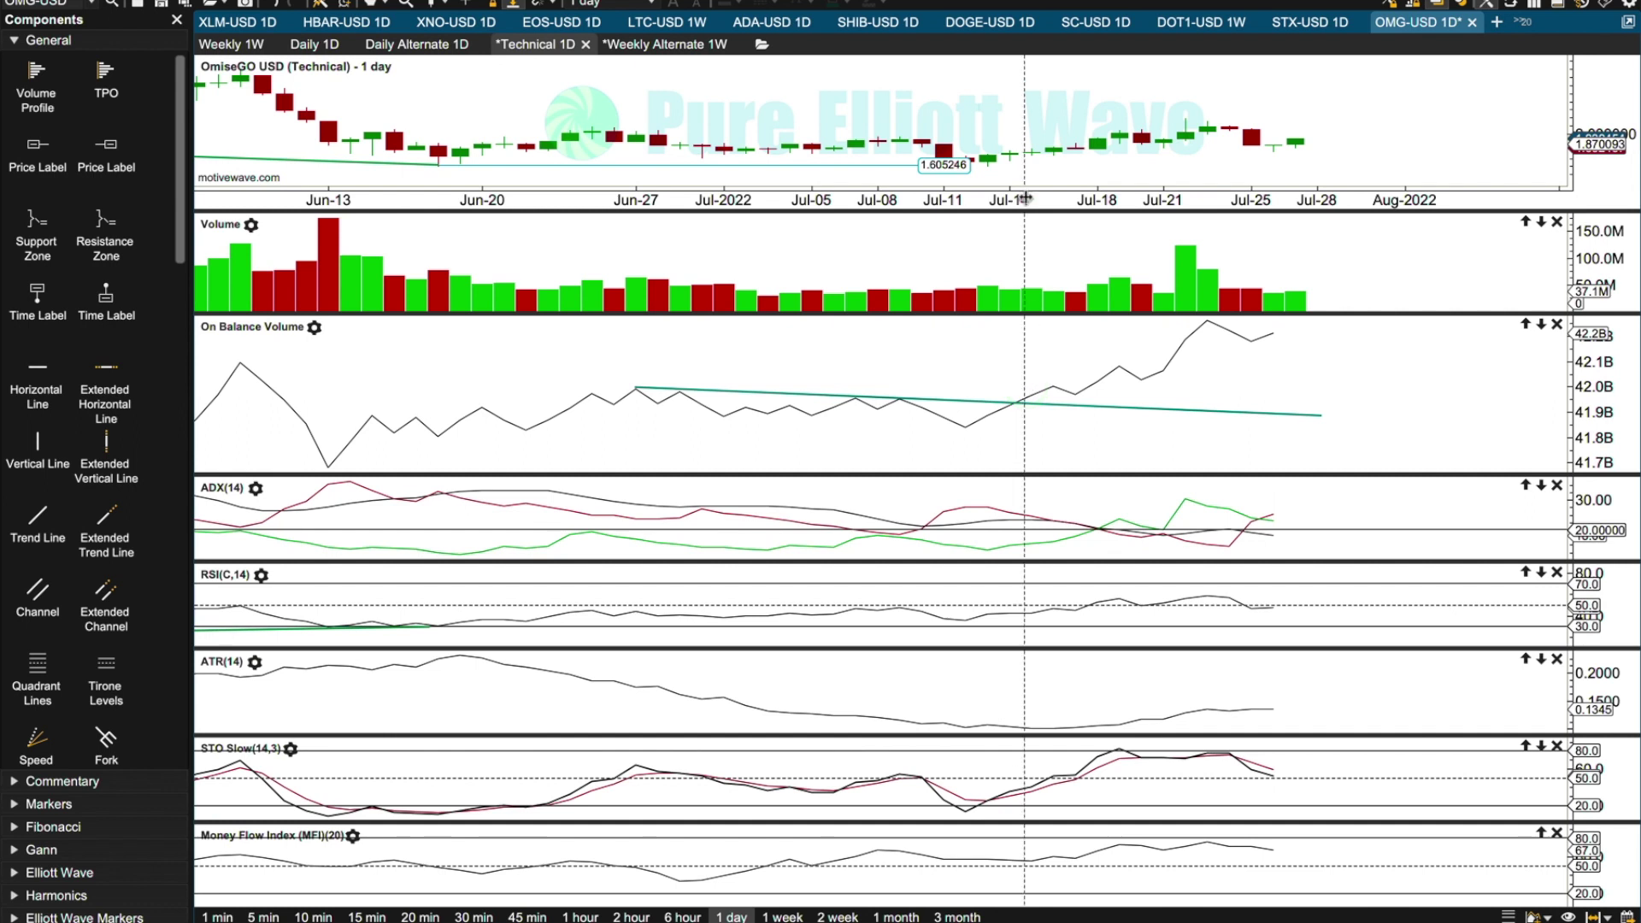
pyautogui.click(1109, 148)
pyautogui.click(1214, 149)
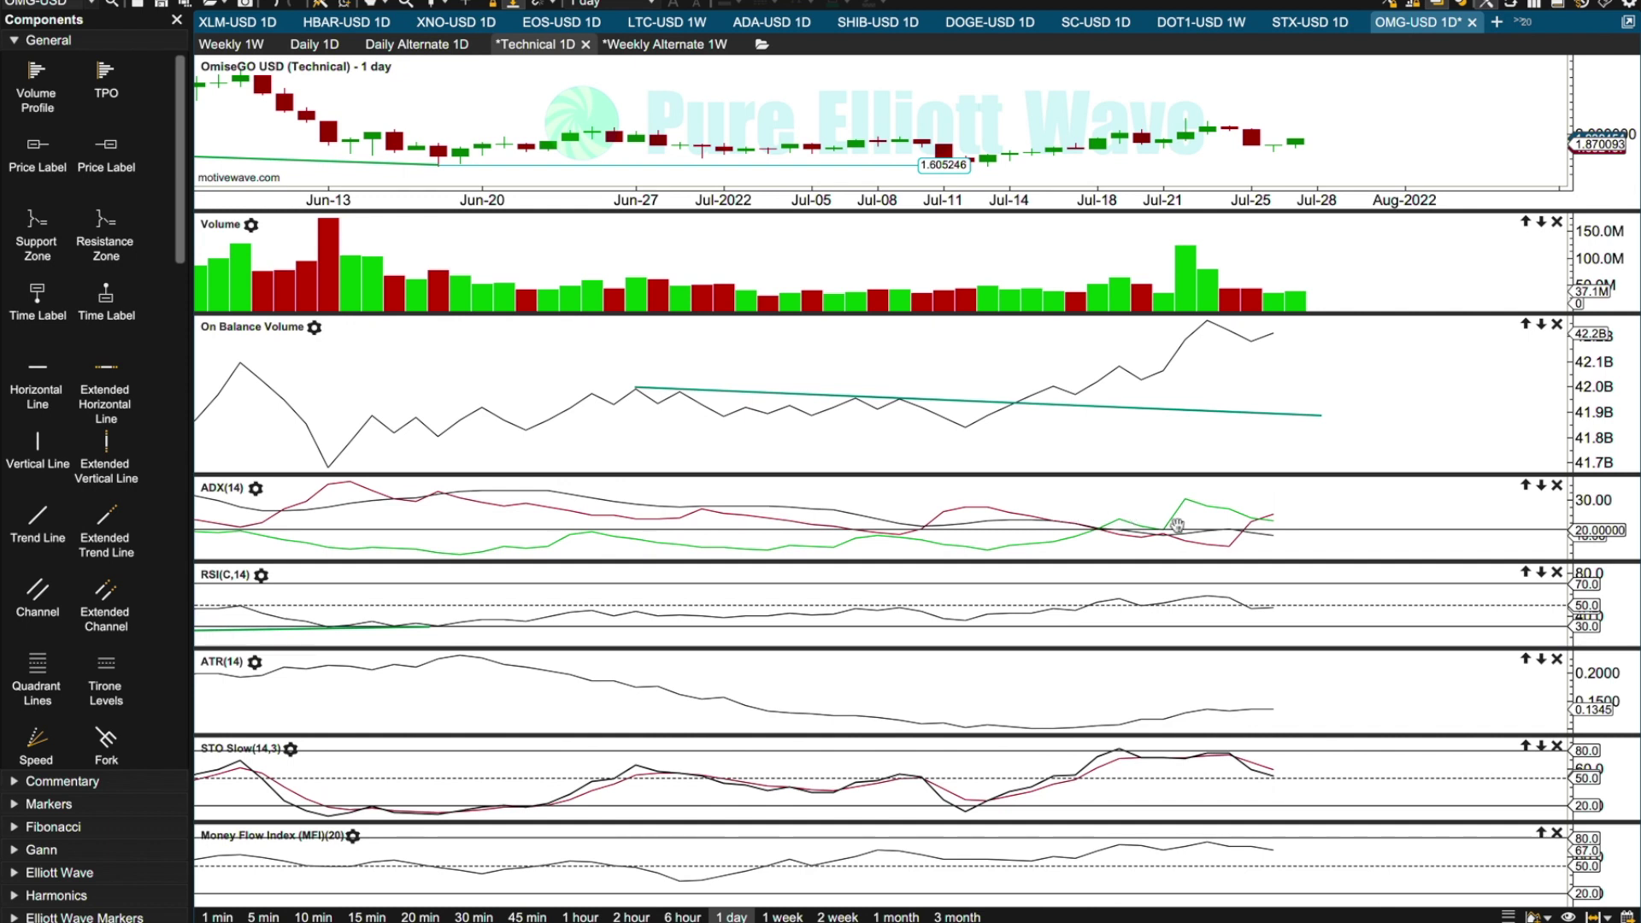
# Examine the ADX lines at the most recent July bars against the latest price candles
pyautogui.click(1287, 548)
pyautogui.click(1291, 502)
pyautogui.click(1528, 548)
pyautogui.click(1191, 519)
pyautogui.click(1244, 102)
pyautogui.click(1240, 519)
pyautogui.click(1293, 534)
# Enlarge the RSI pane and compare its trend line from May-12 to mid-June with the price lows over the same period
pyautogui.click(1272, 609)
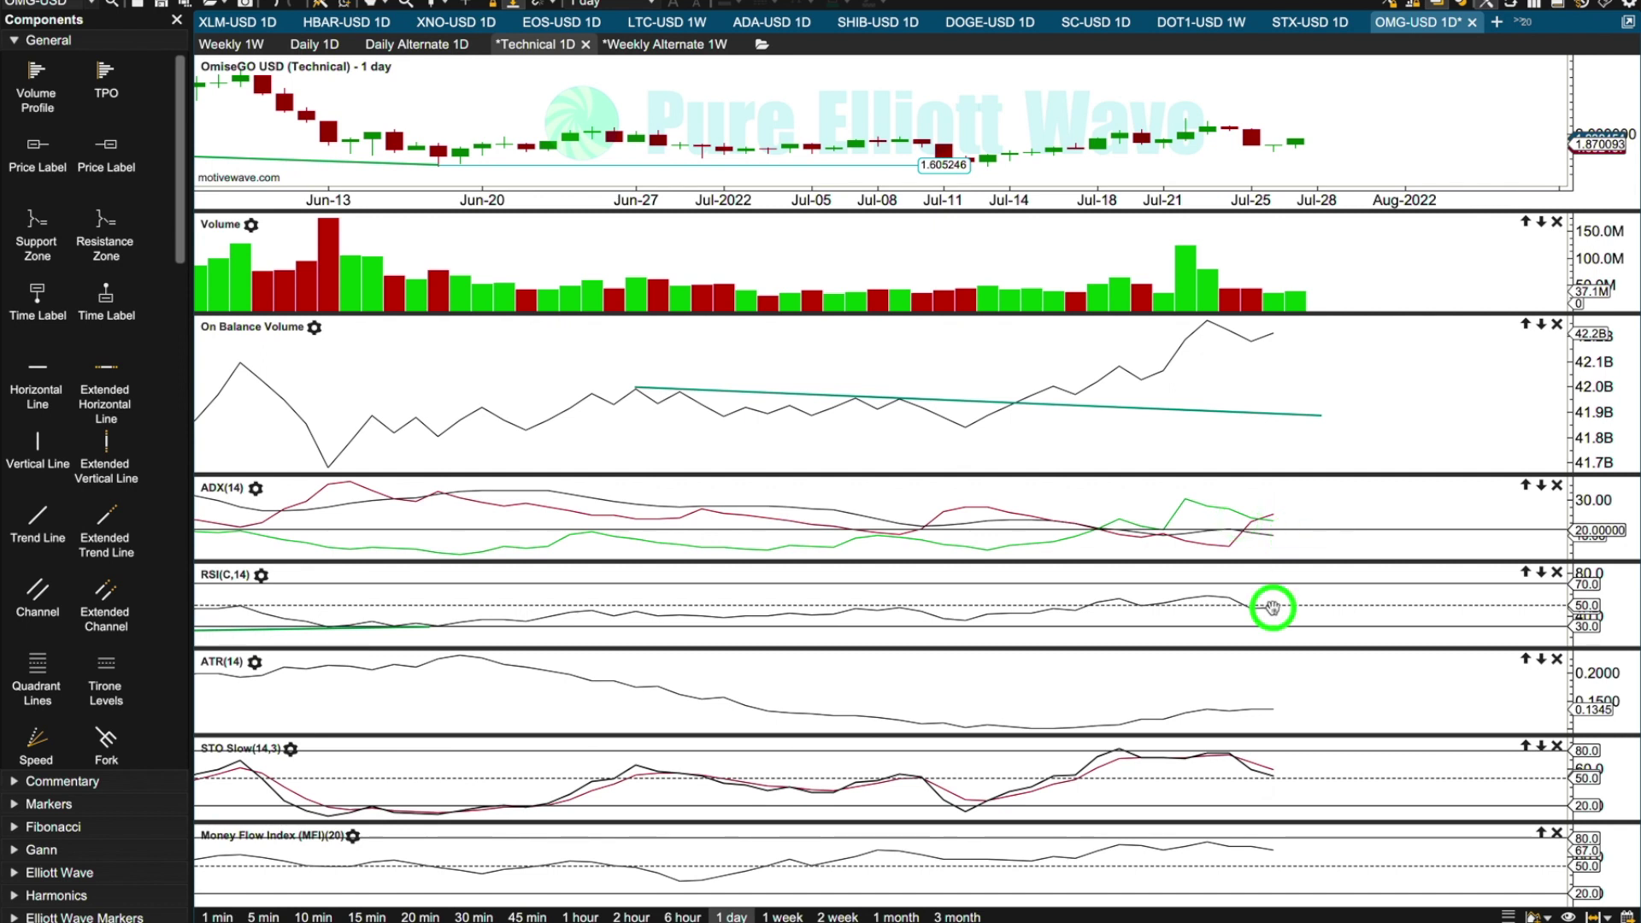
pyautogui.moveTo(837, 596); pyautogui.dragTo(1202, 591)
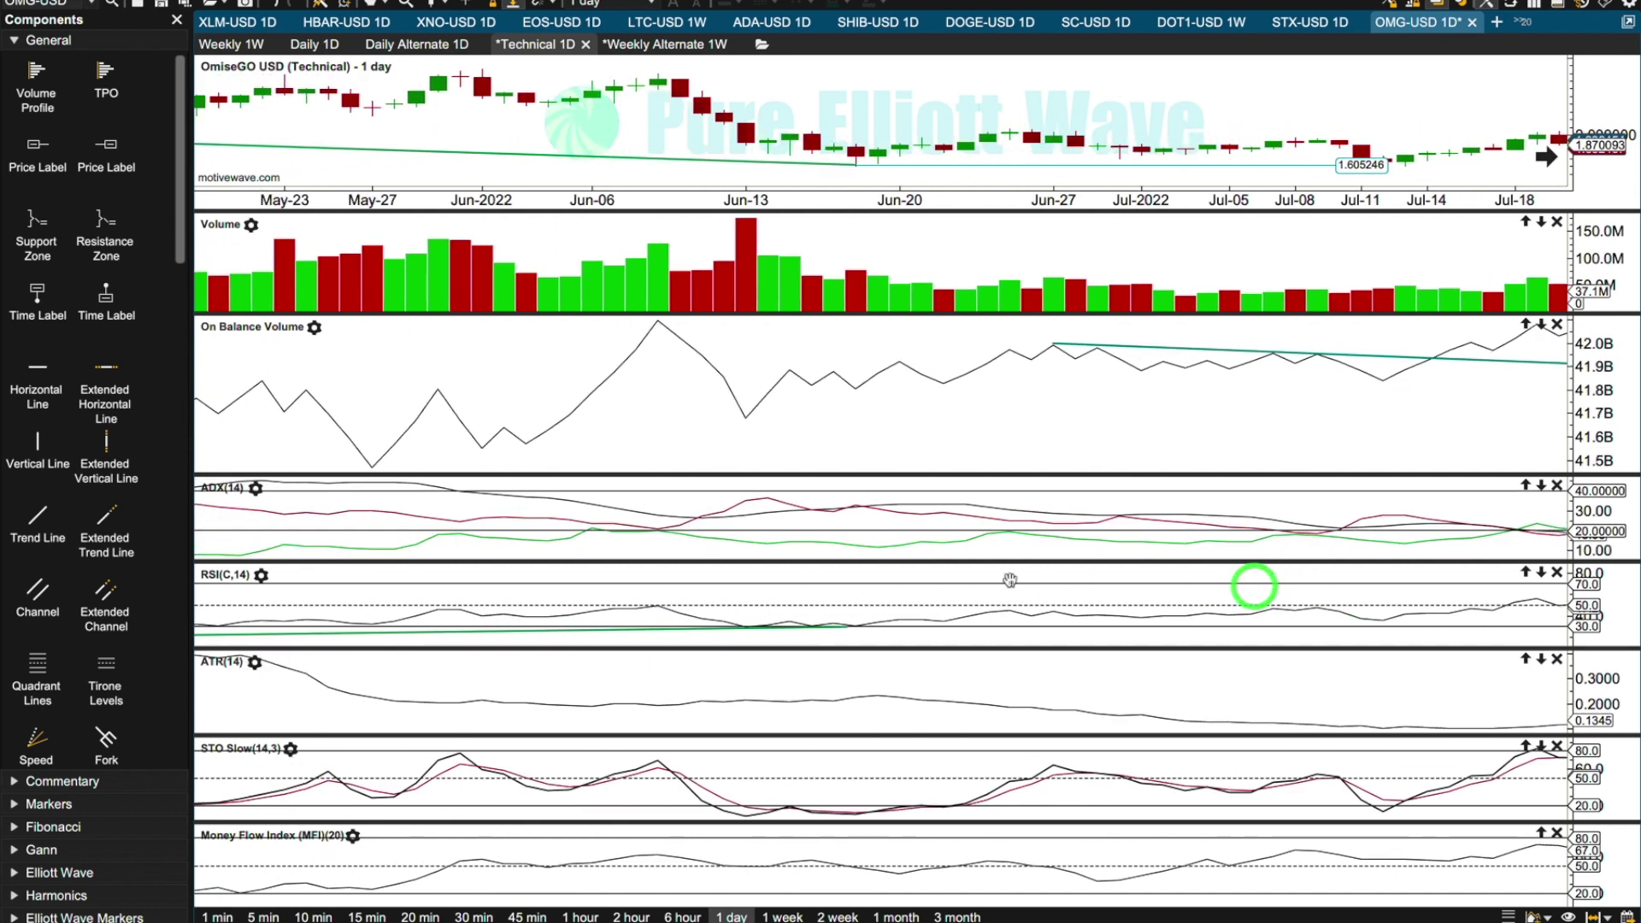
pyautogui.moveTo(912, 202); pyautogui.dragTo(945, 199)
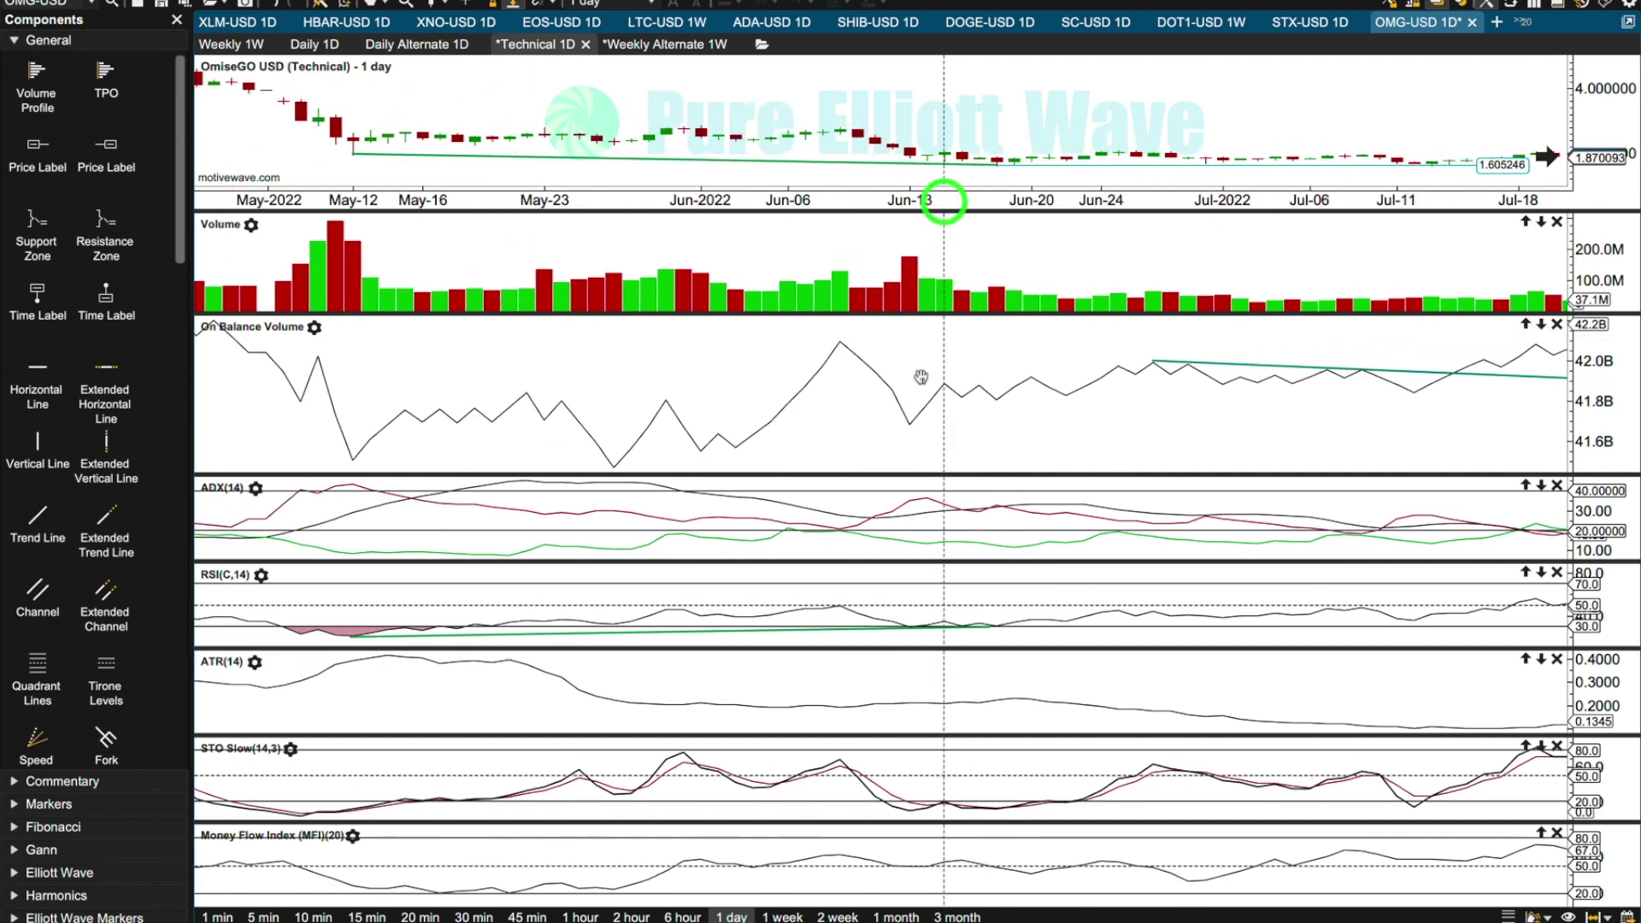
pyautogui.click(990, 622)
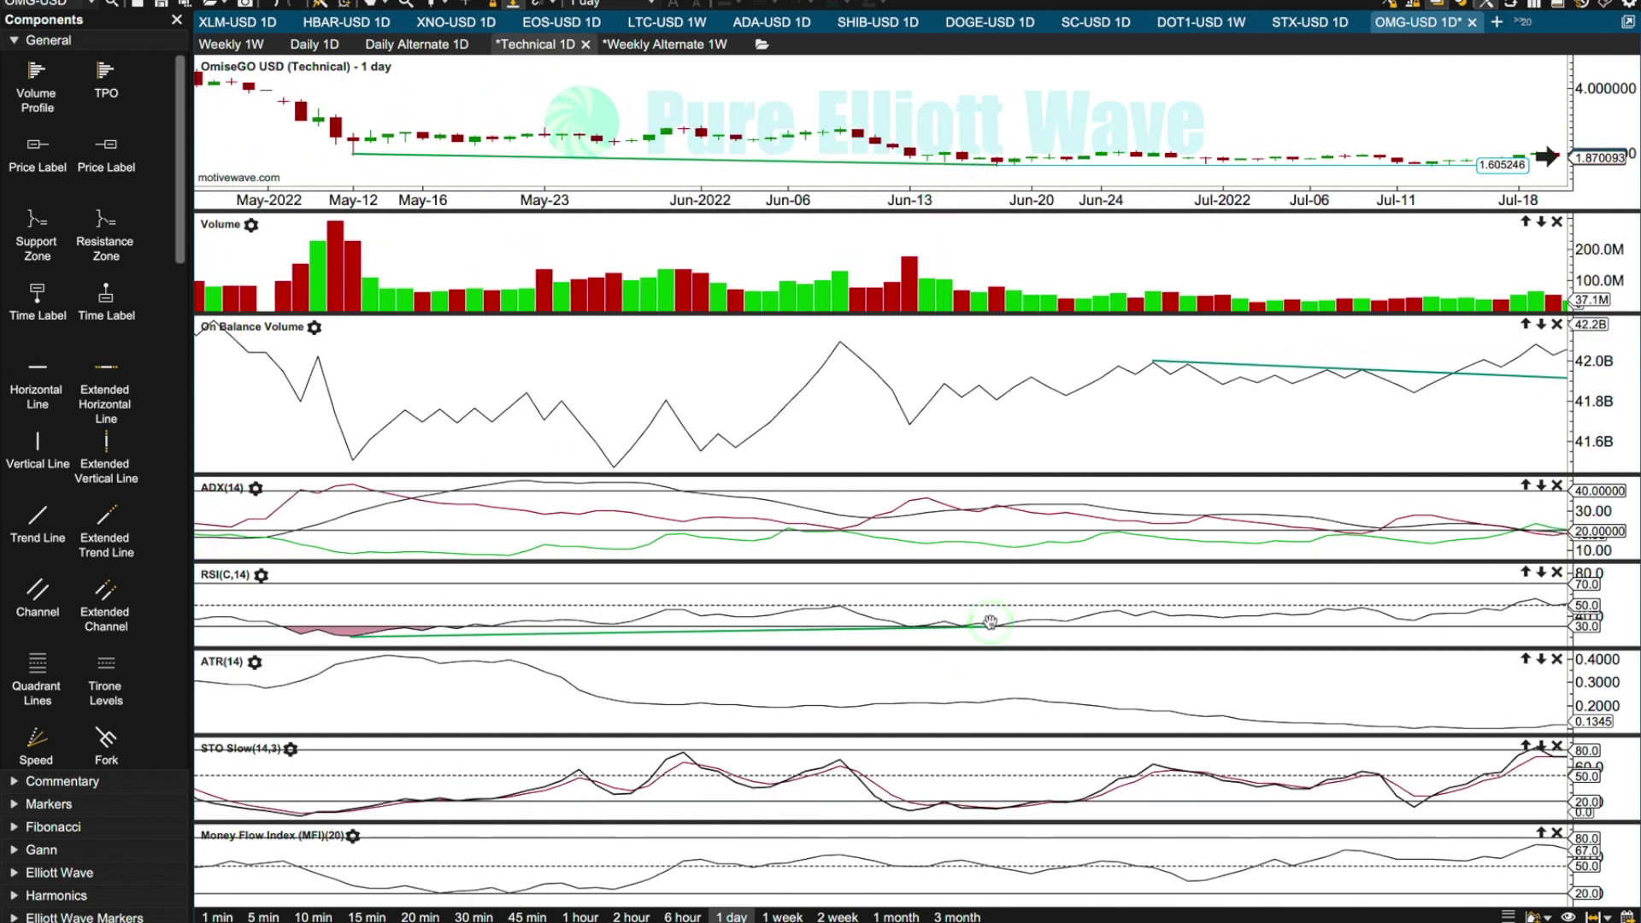
pyautogui.moveTo(963, 473); pyautogui.dragTo(955, 360)
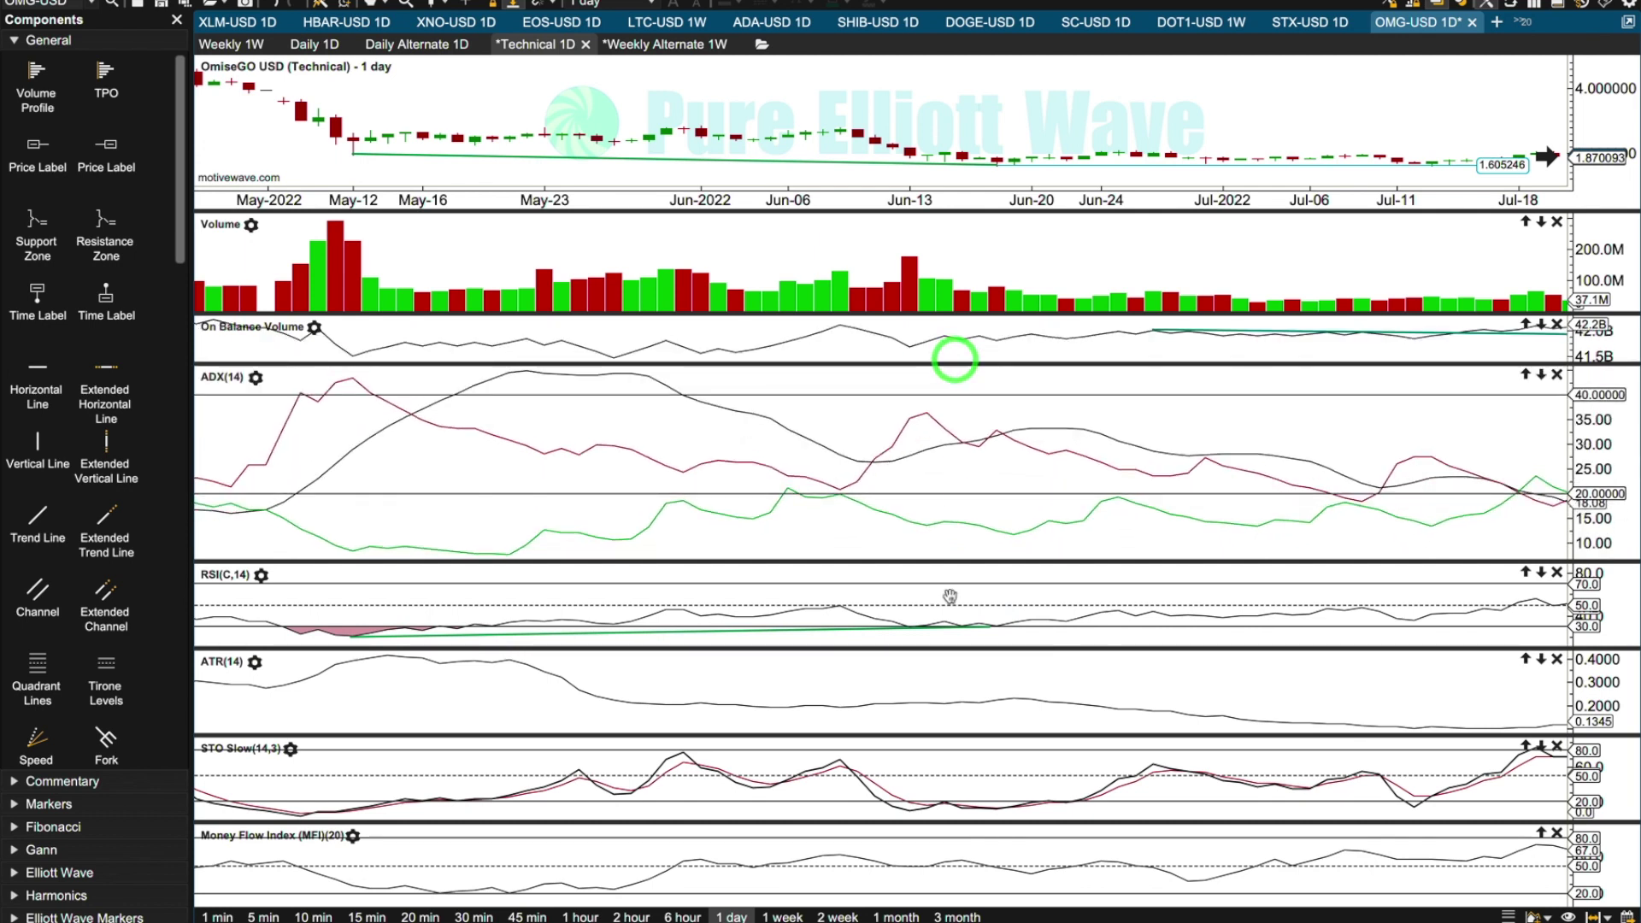
pyautogui.moveTo(948, 562); pyautogui.dragTo(946, 459)
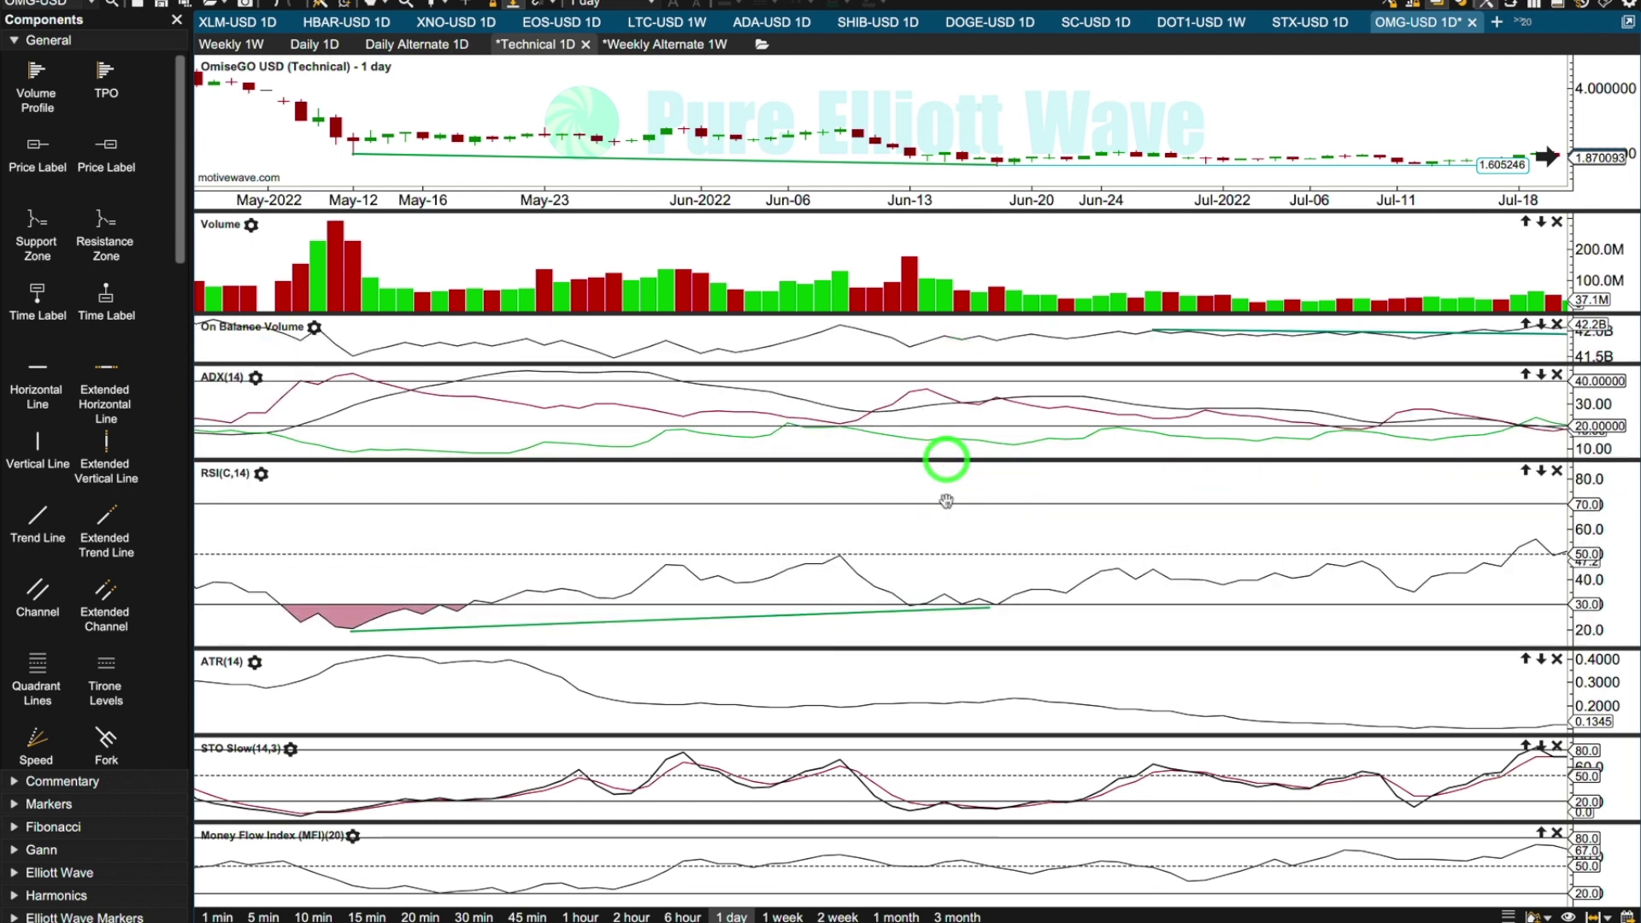
pyautogui.click(1015, 625)
pyautogui.click(1025, 141)
# Review the latest ATR, Slow Stochastic and Money Flow Index readings against the July candles
pyautogui.scroll(-5, 1109, 283)
pyautogui.click(855, 272)
pyautogui.scroll(6, 708, 388)
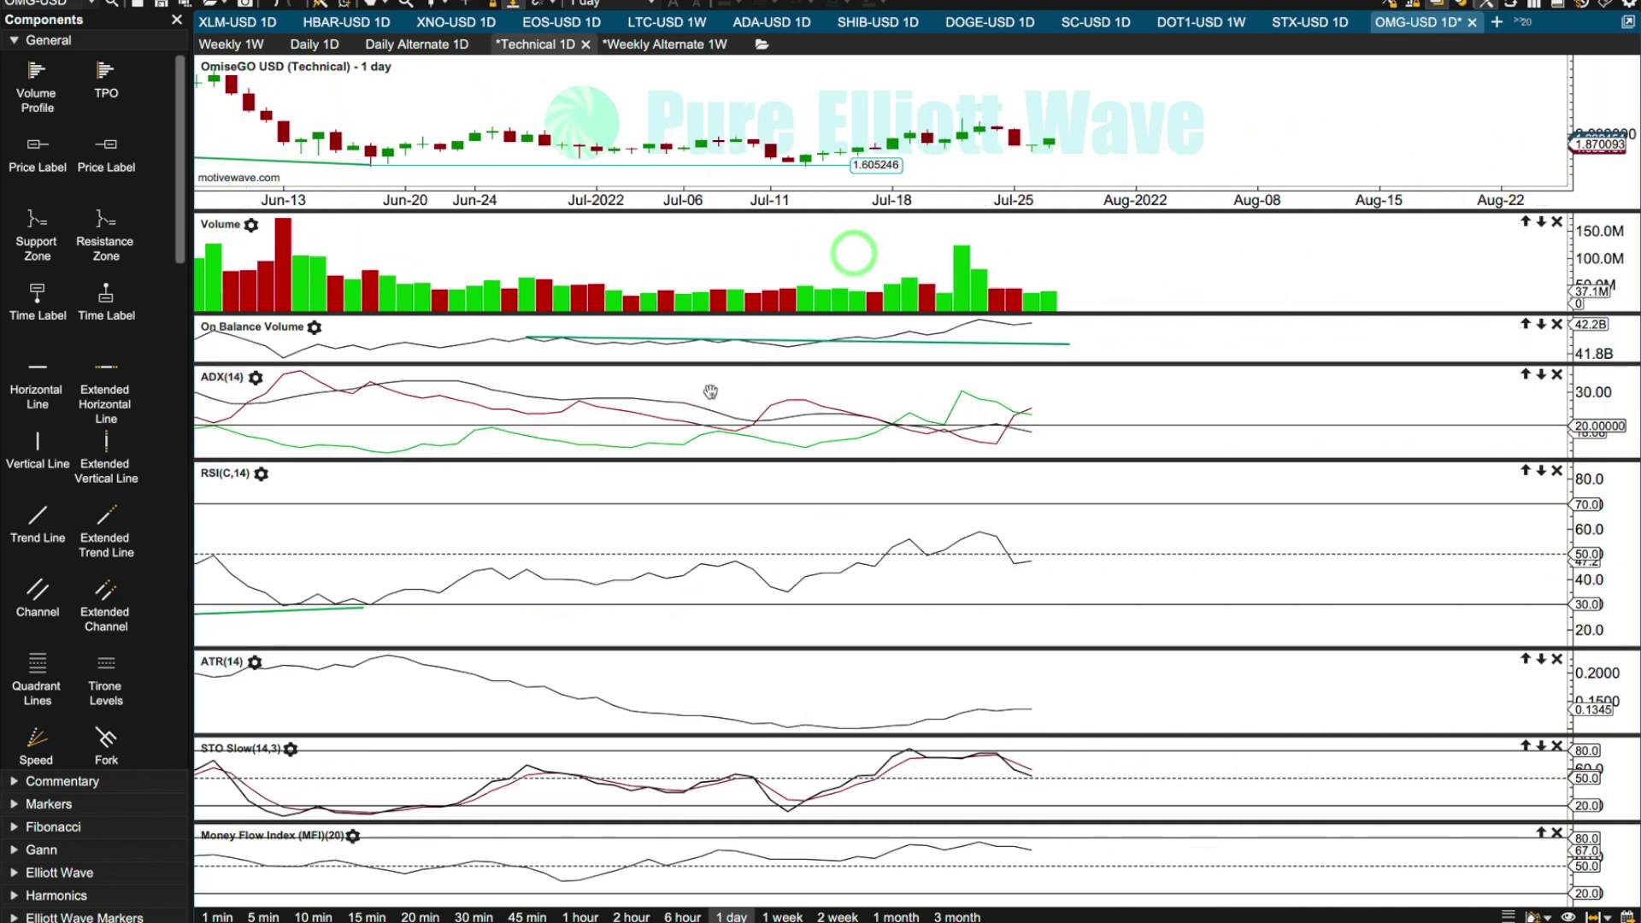
pyautogui.scroll(-5, 711, 391)
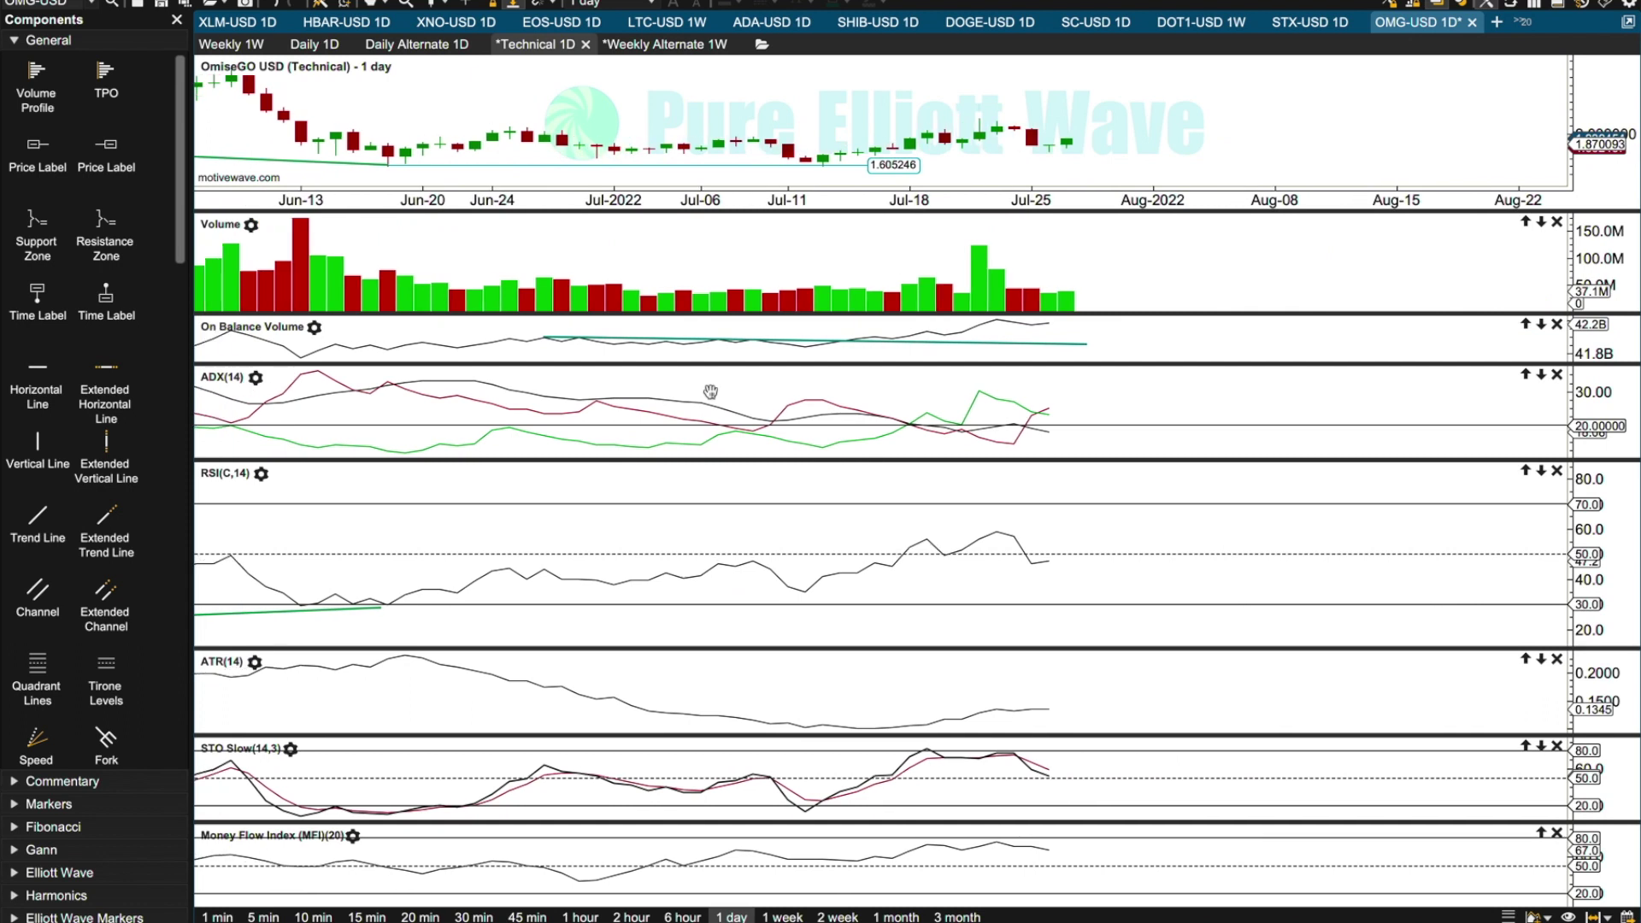
pyautogui.click(936, 705)
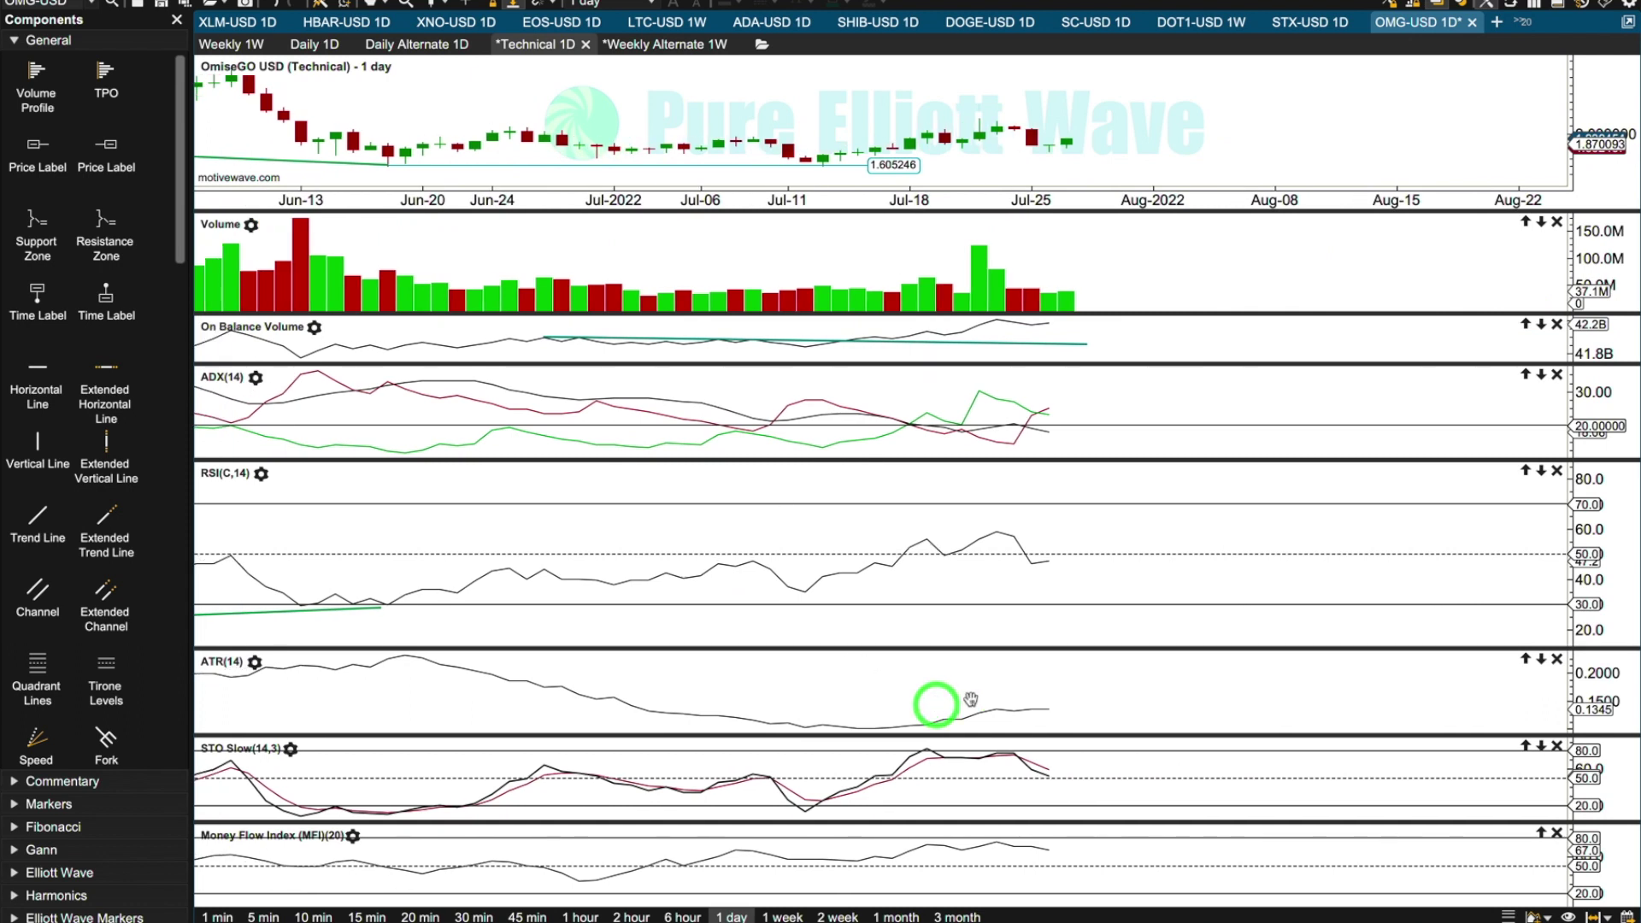
pyautogui.click(954, 101)
pyautogui.click(995, 102)
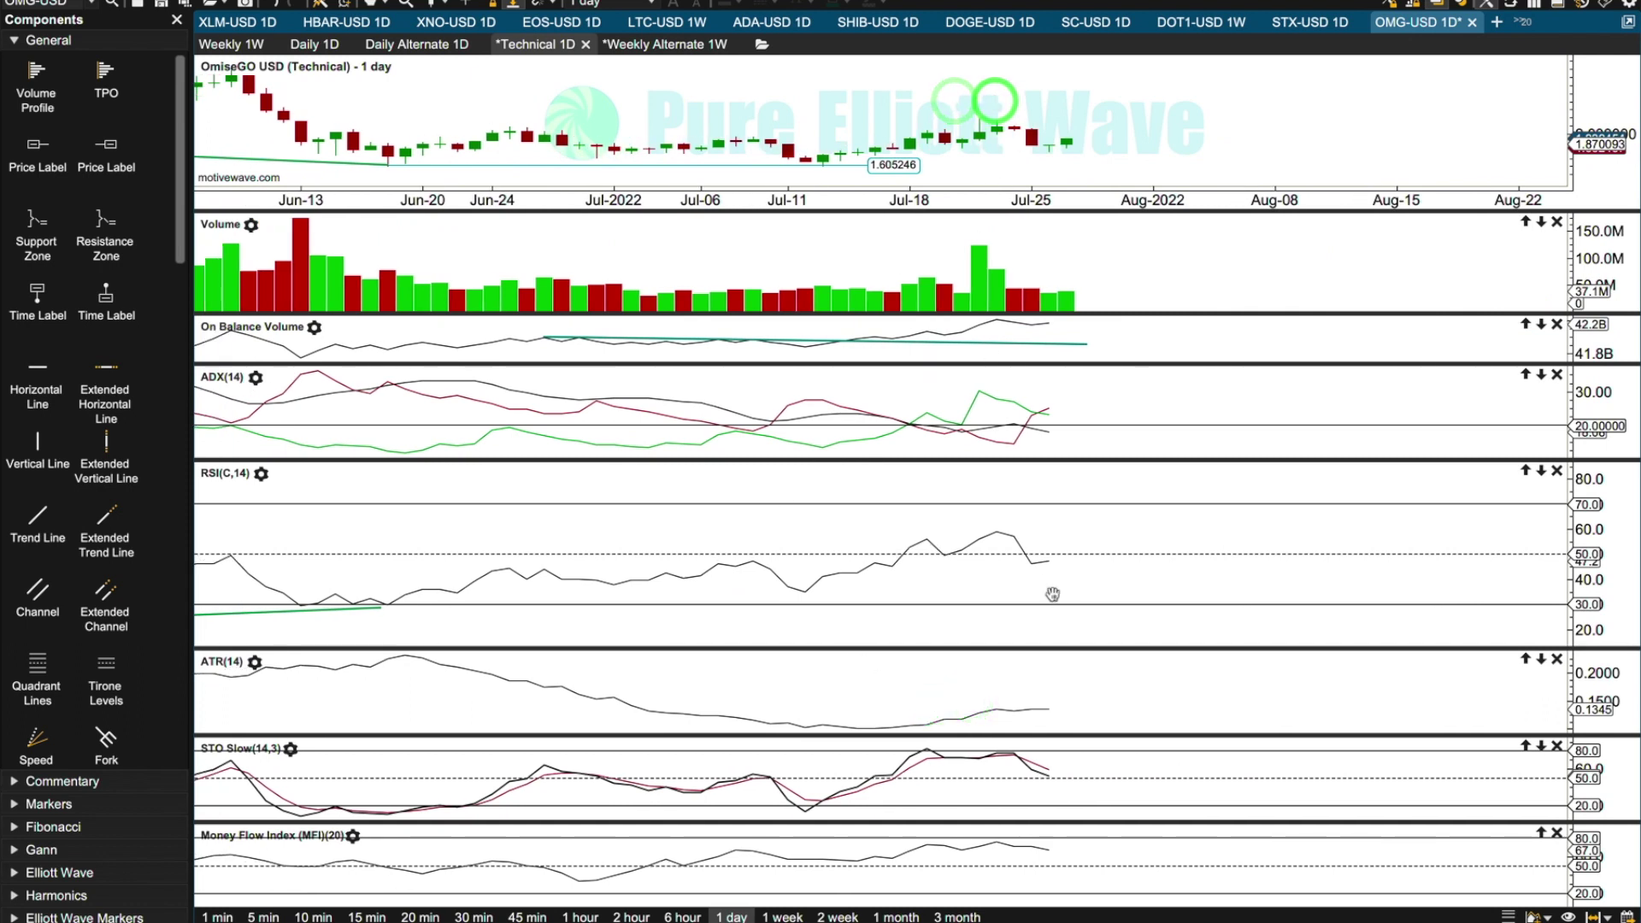
pyautogui.click(1059, 775)
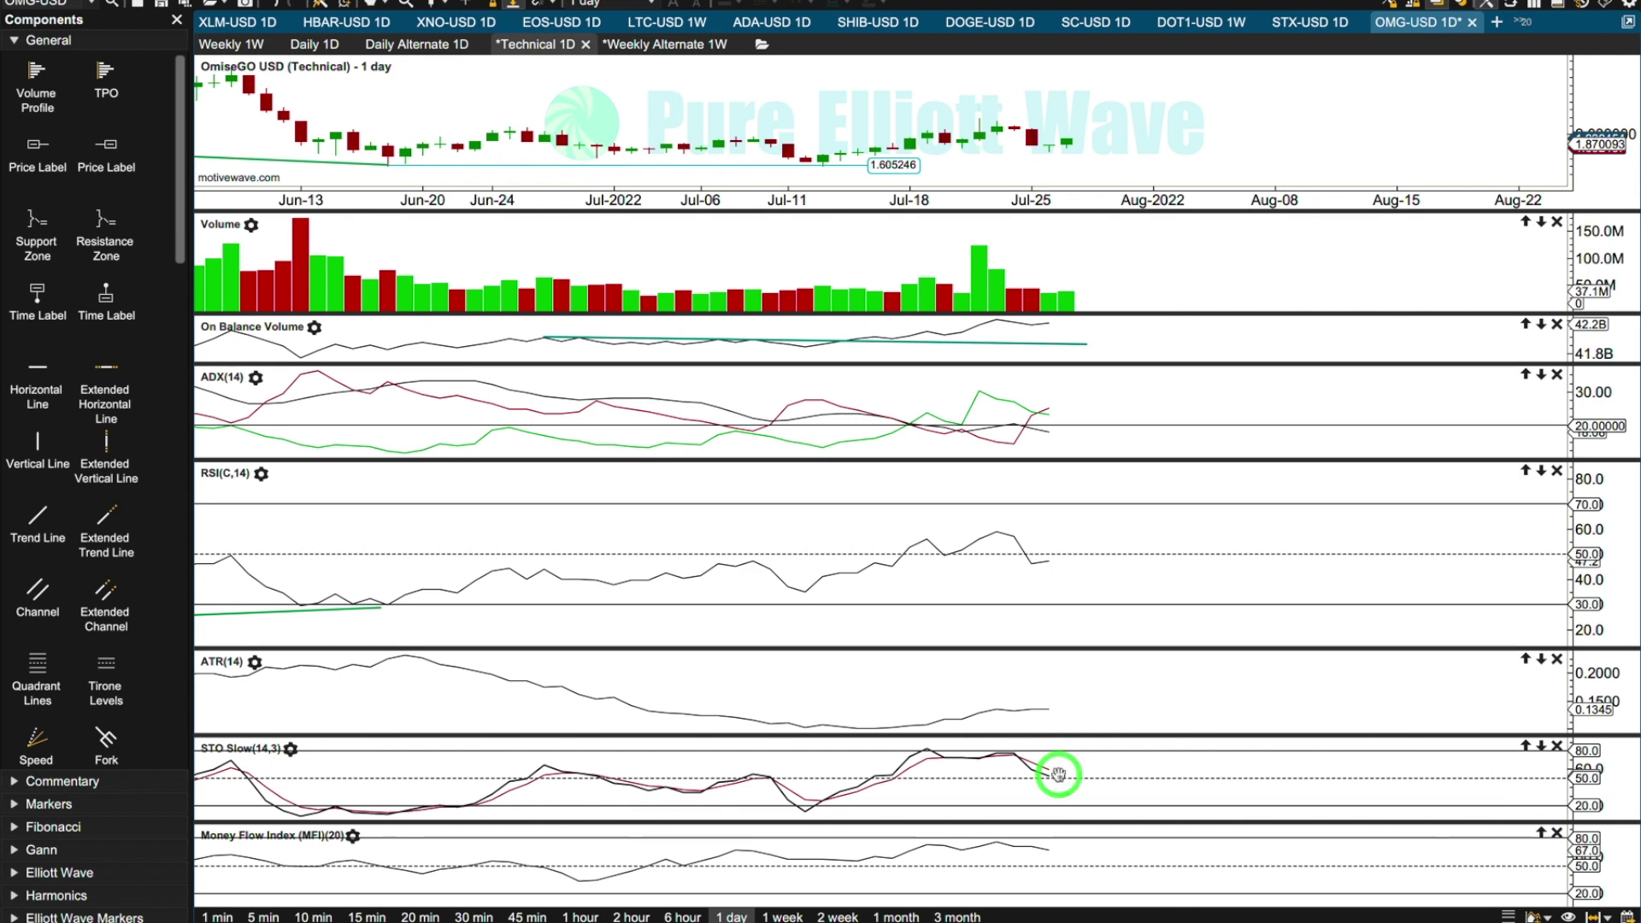
pyautogui.click(1086, 860)
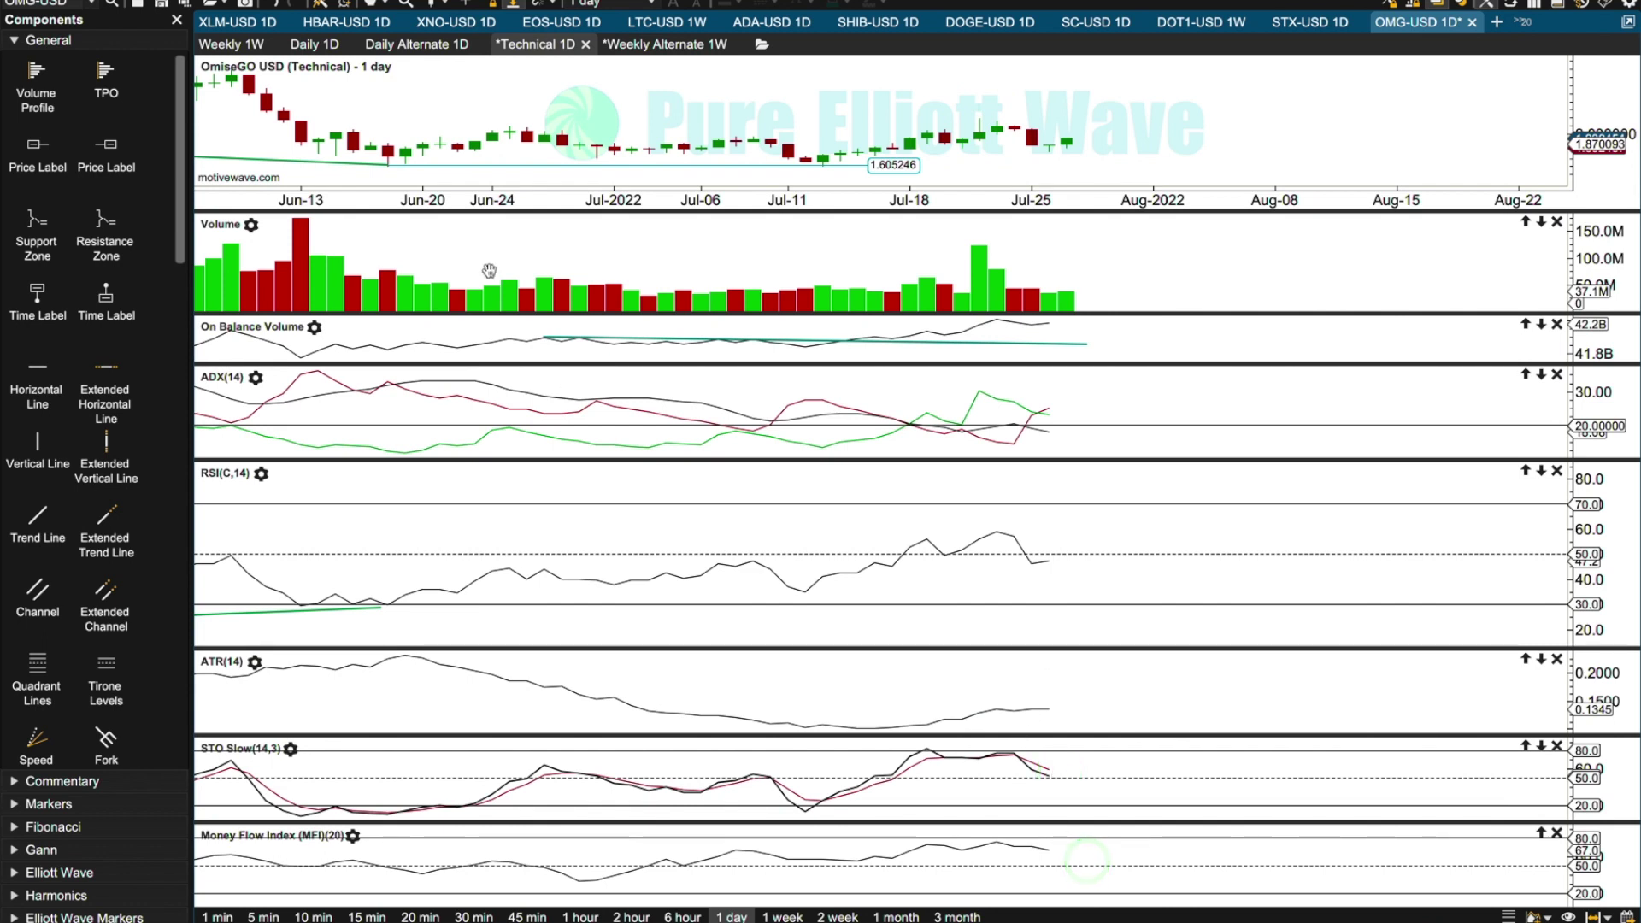
# Compare the circled wave 2 low on the Weekly 1W chart with the channel and wave 5 arrow on the Weekly Alternate 1W chart
pyautogui.click(231, 49)
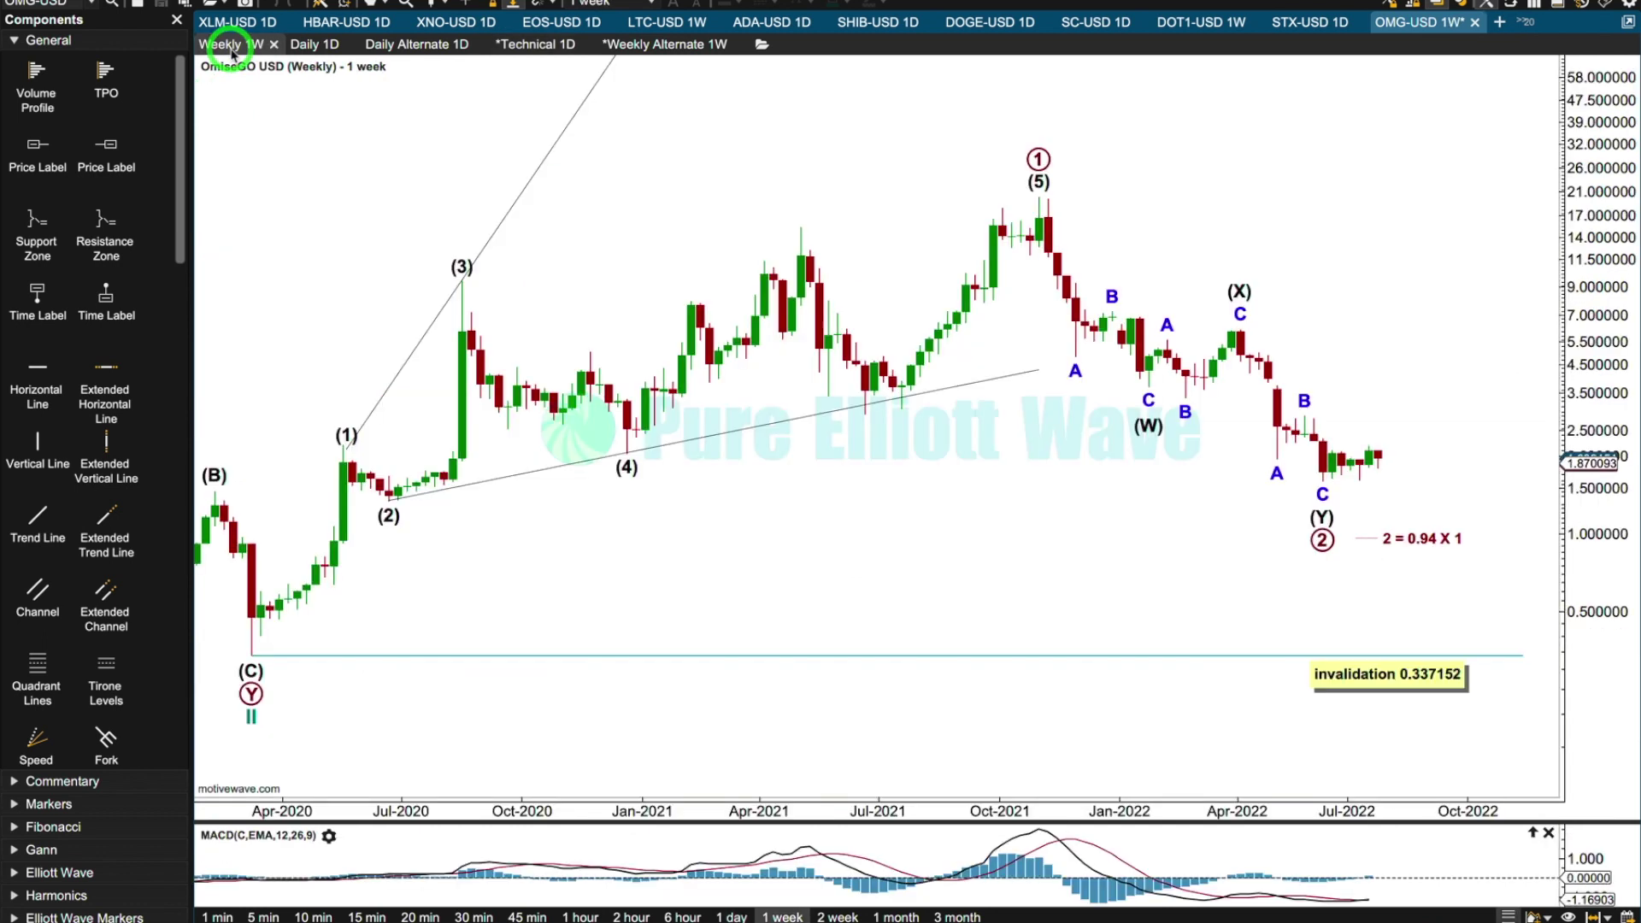
pyautogui.click(1322, 550)
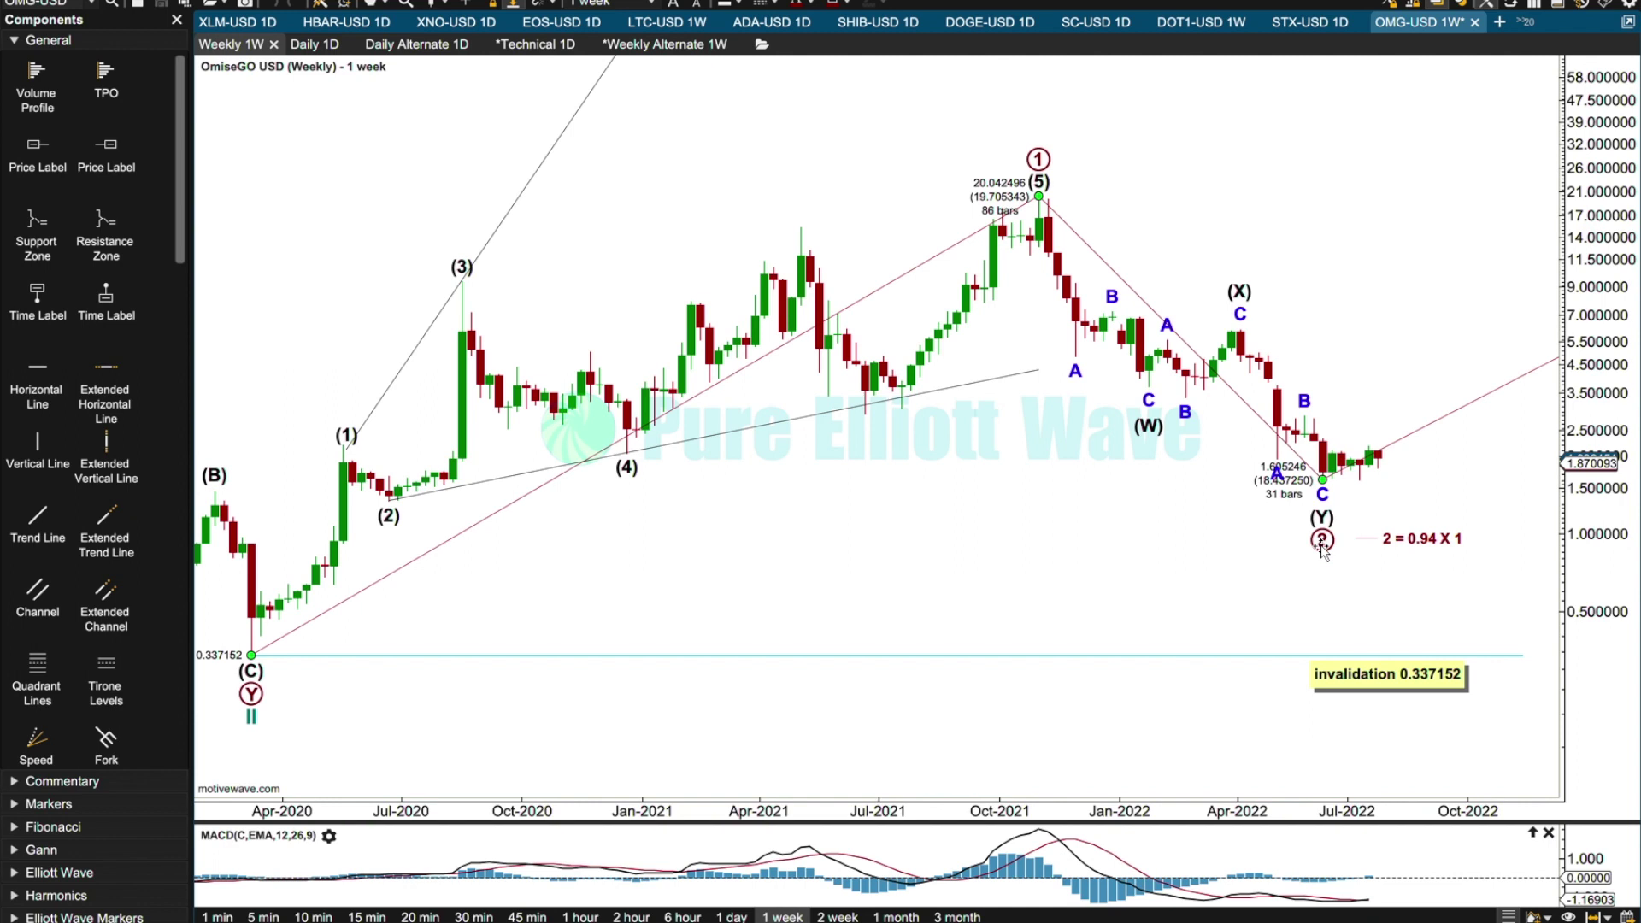
pyautogui.click(649, 47)
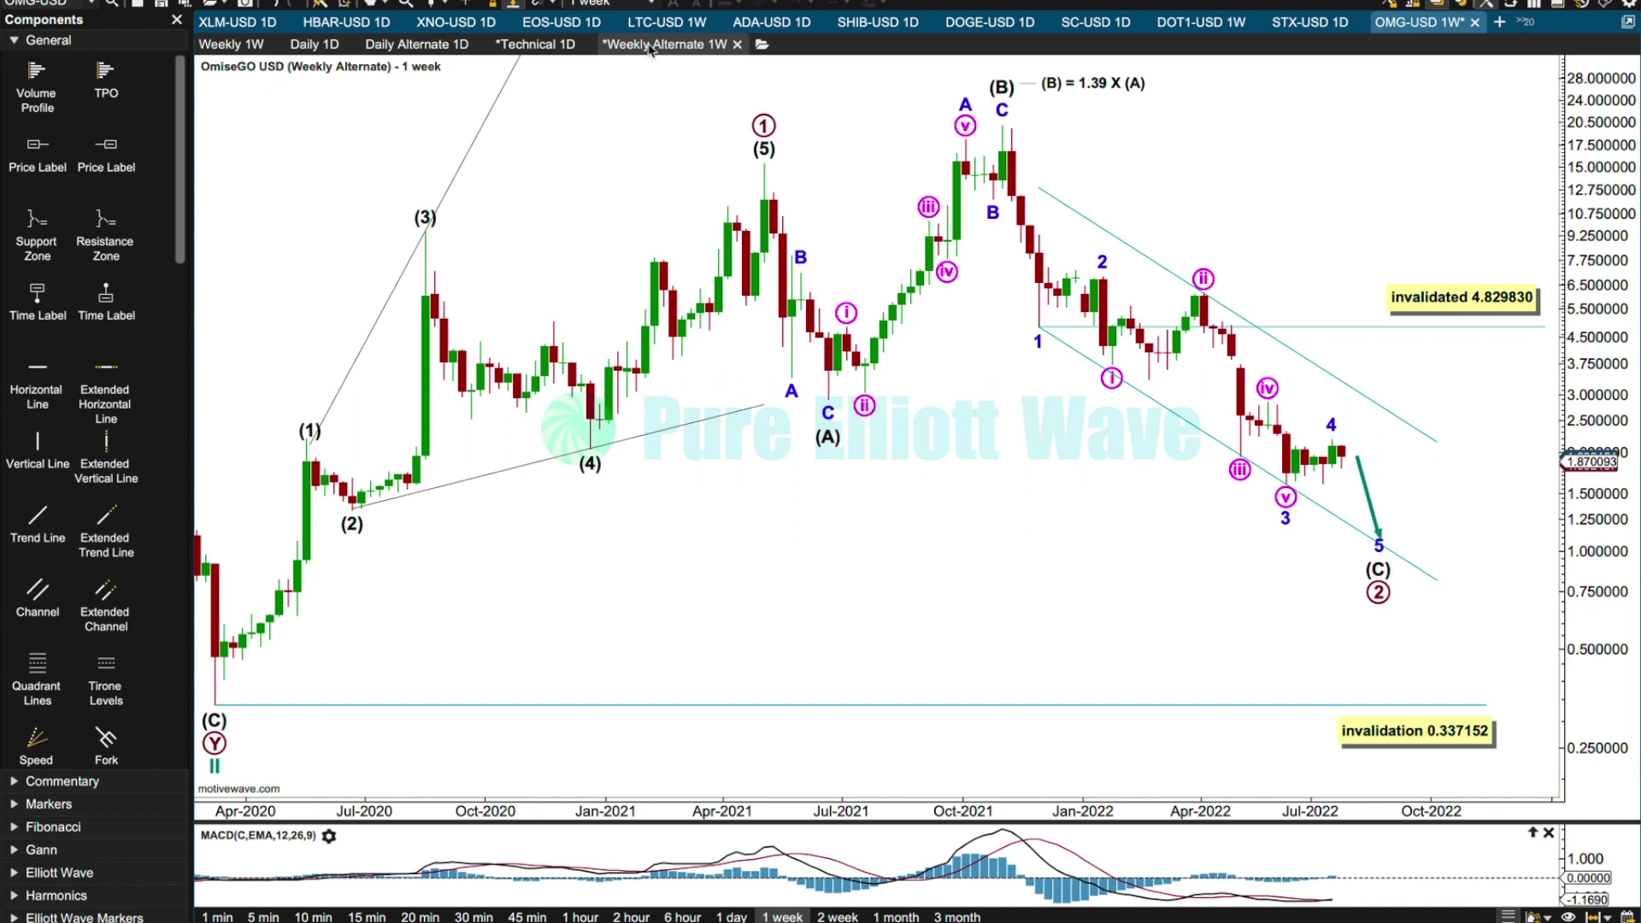
pyautogui.click(1349, 547)
pyautogui.click(1427, 402)
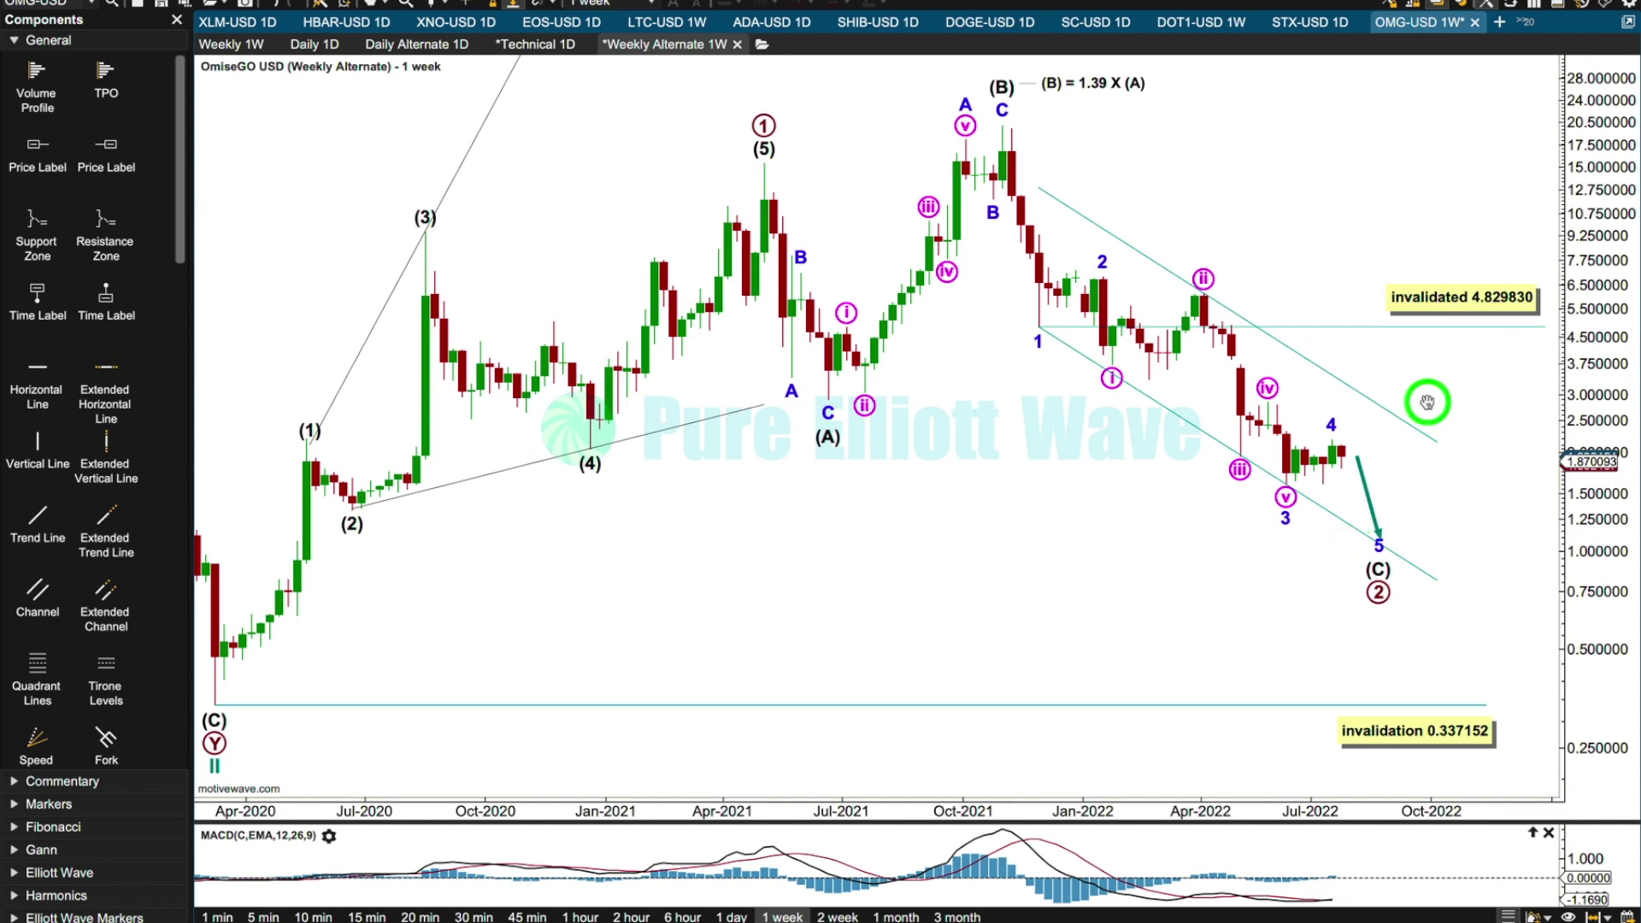